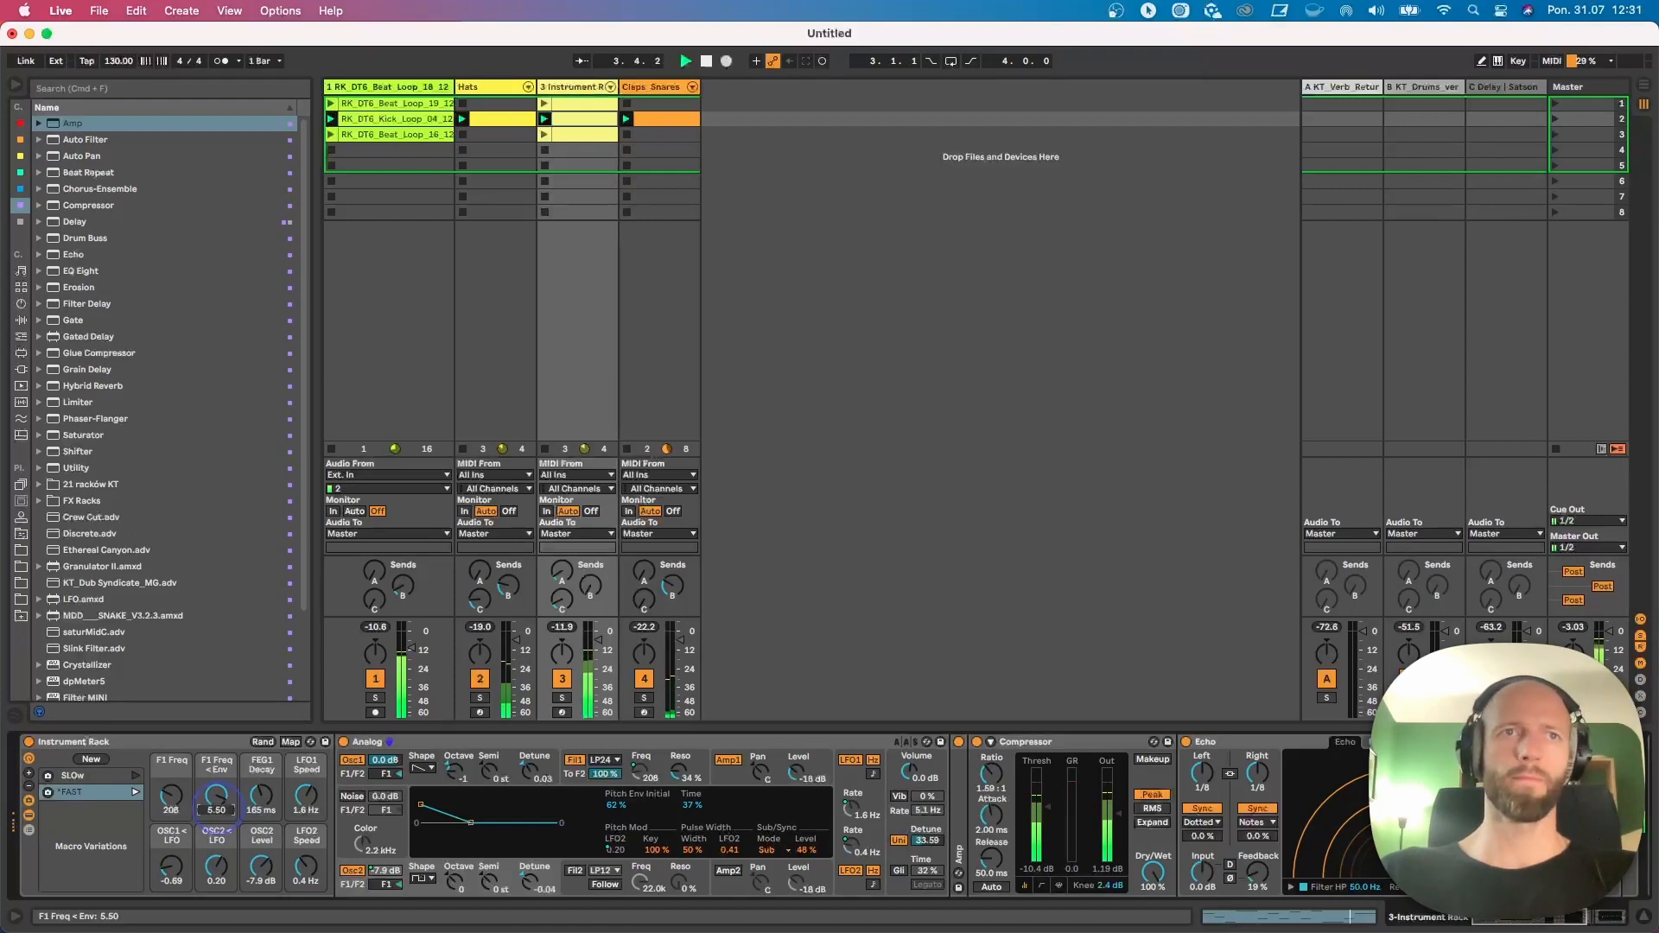
Step: Play the set with the Instrument Rack's FAST variation and adjust its FEG1 Decay and F1 Freq macros
{"action": "mouse_move", "coordinate": [171, 801]}
{"action": "left_mouse_down"}
{"action": "mouse_move", "coordinate": [216, 815]}
{"action": "mouse_move", "coordinate": [182, 792]}
{"action": "left_mouse_up"}
{"action": "left_click", "coordinate": [134, 776]}
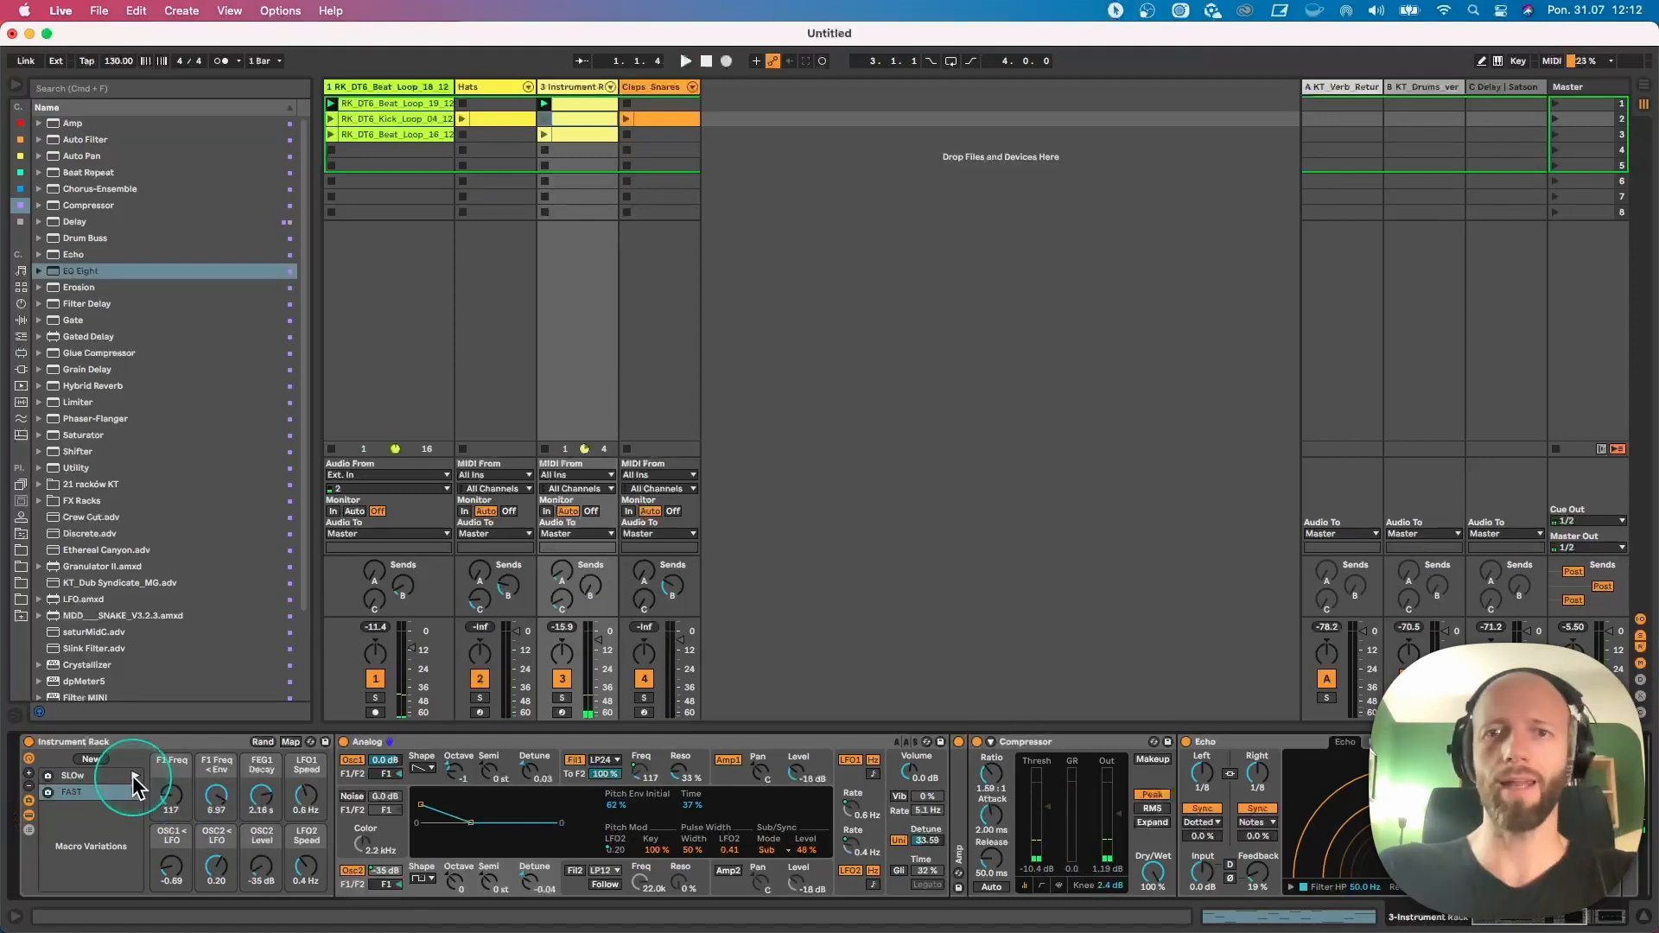
{"action": "key", "text": "space"}
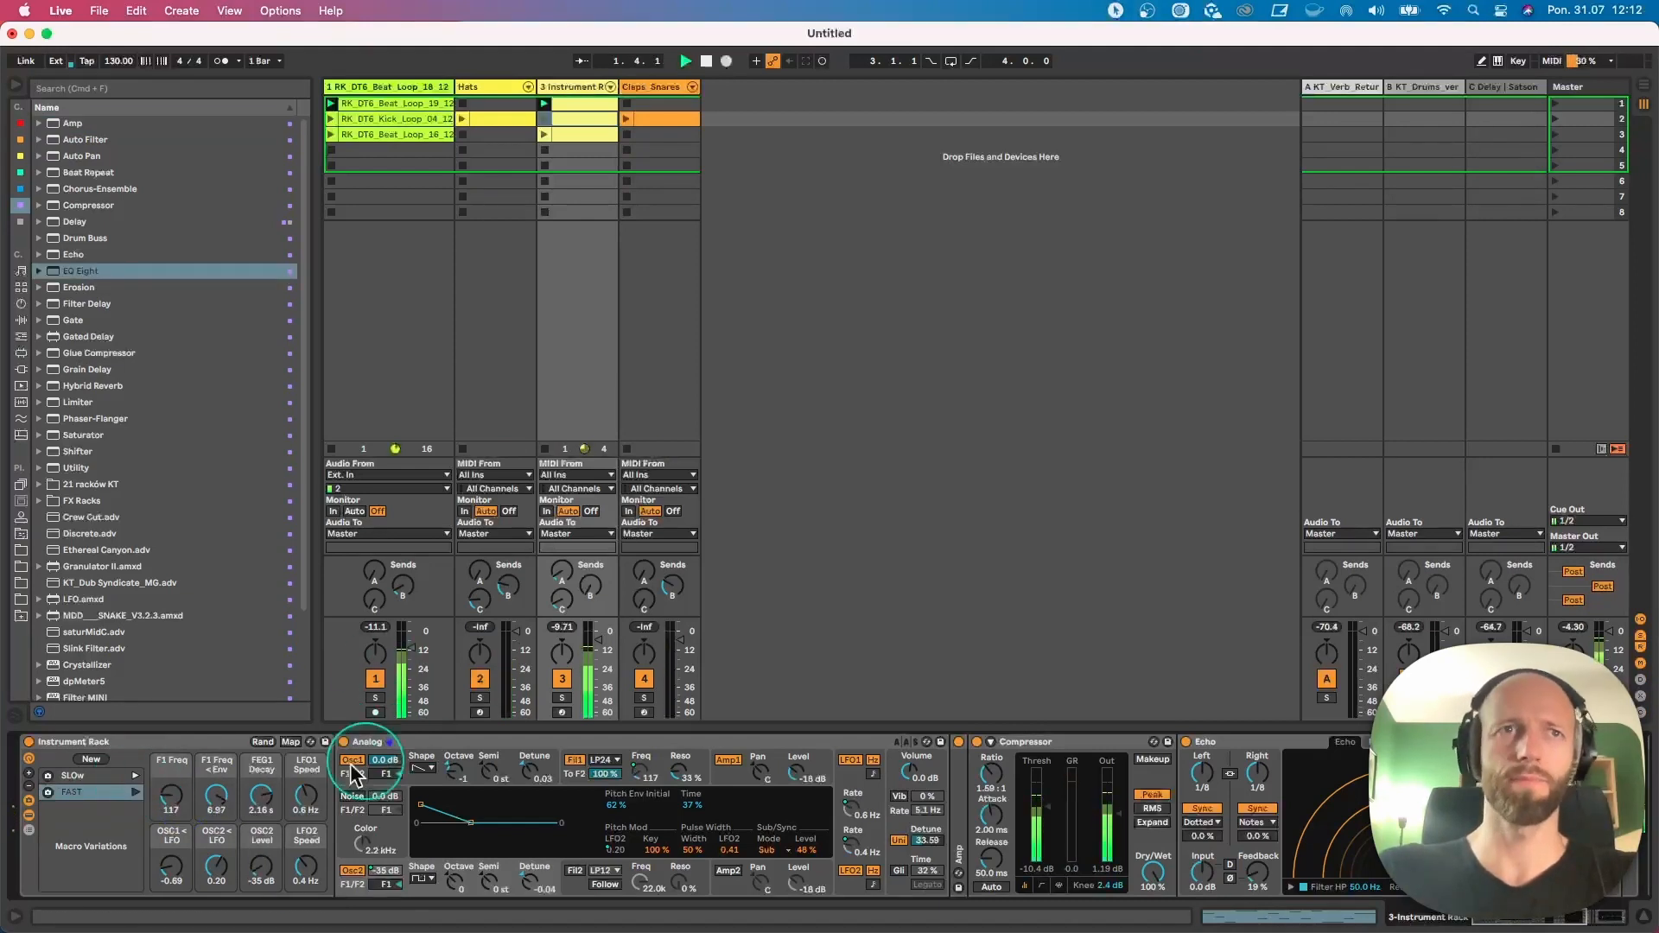
{"action": "mouse_move", "coordinate": [261, 796]}
{"action": "left_mouse_down"}
{"action": "mouse_move", "coordinate": [261, 816]}
{"action": "mouse_move", "coordinate": [262, 774]}
{"action": "left_mouse_up"}
{"action": "left_click_drag", "start_coordinate": [172, 804], "coordinate": [172, 782]}
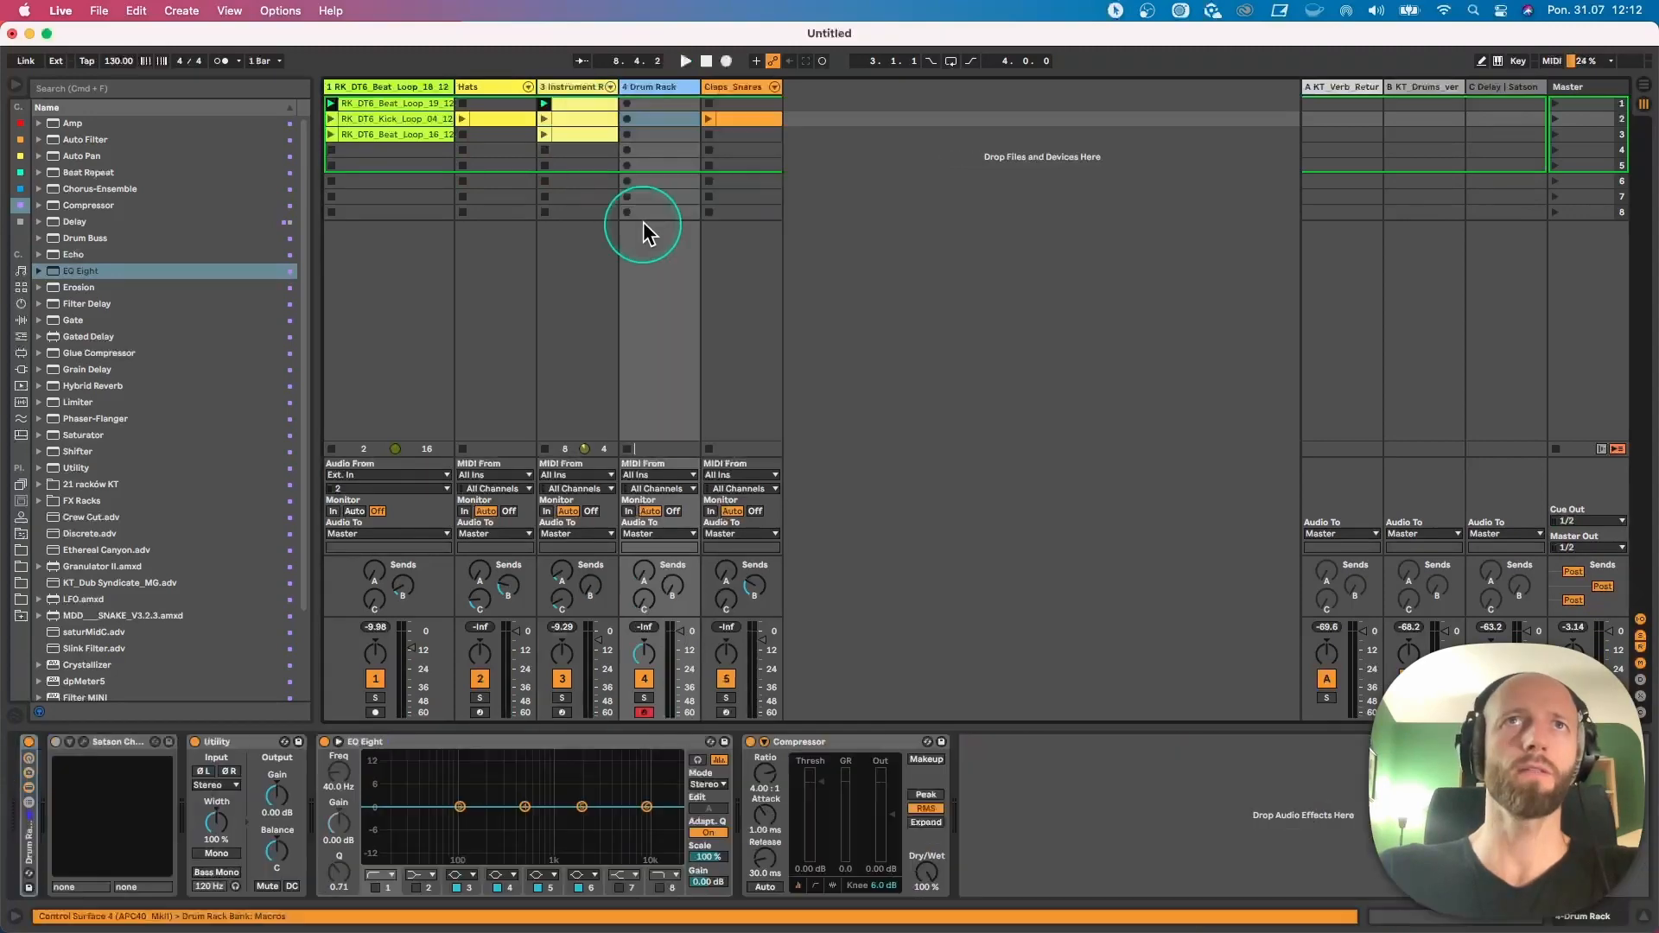
Step: Load the Analog instrument onto track 4 in place of the Drum Rack
{"action": "left_click", "coordinate": [20, 315]}
{"action": "left_click", "coordinate": [20, 303]}
{"action": "left_click_drag", "start_coordinate": [77, 122], "coordinate": [648, 114]}
{"action": "left_click", "coordinate": [544, 177]}
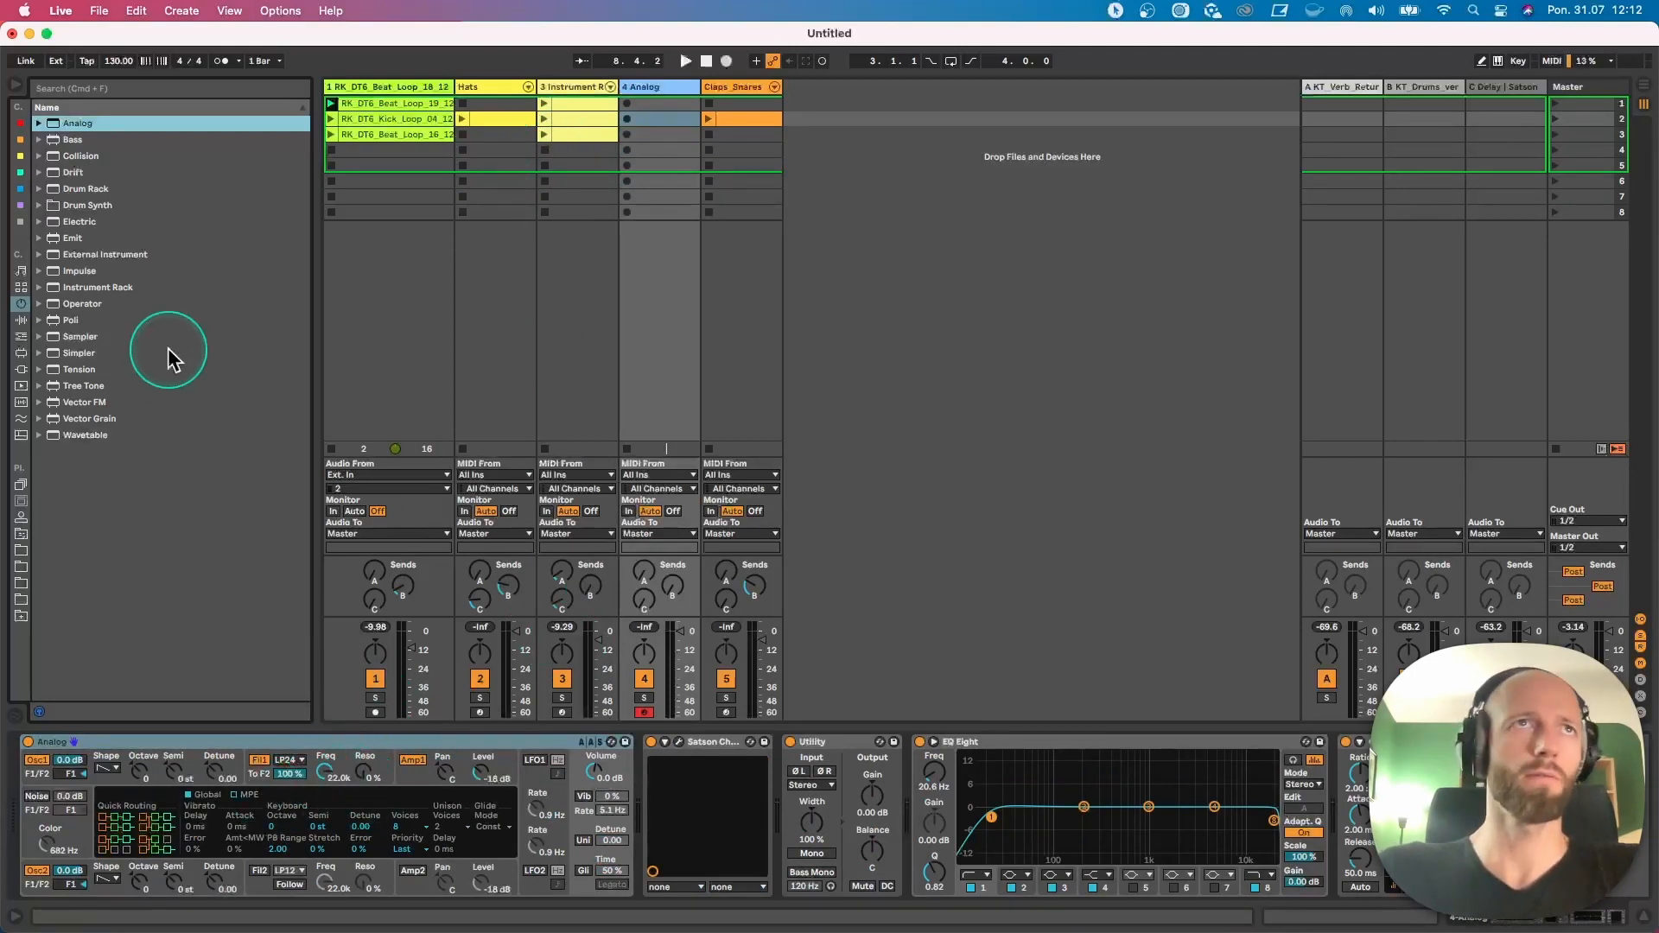
Step: Add Echo to the Analog track and insert Amp directly after Analog, with Amp's Dry/Wet at 37.3%
{"action": "left_click", "coordinate": [22, 206]}
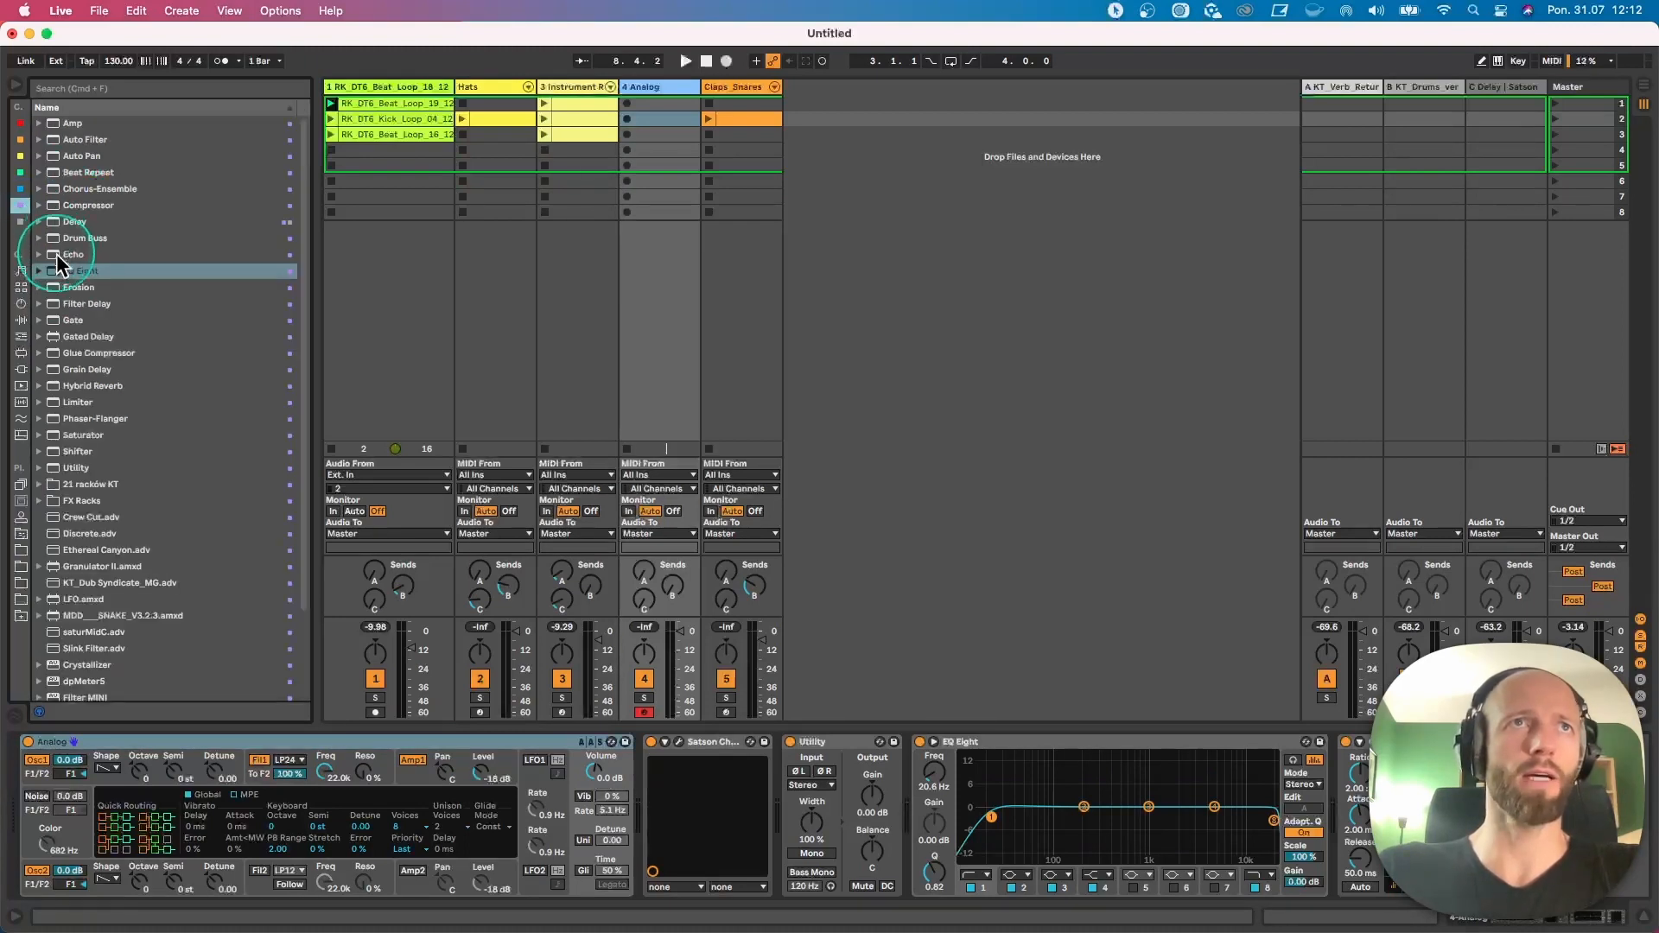
{"action": "double_click", "coordinate": [57, 258]}
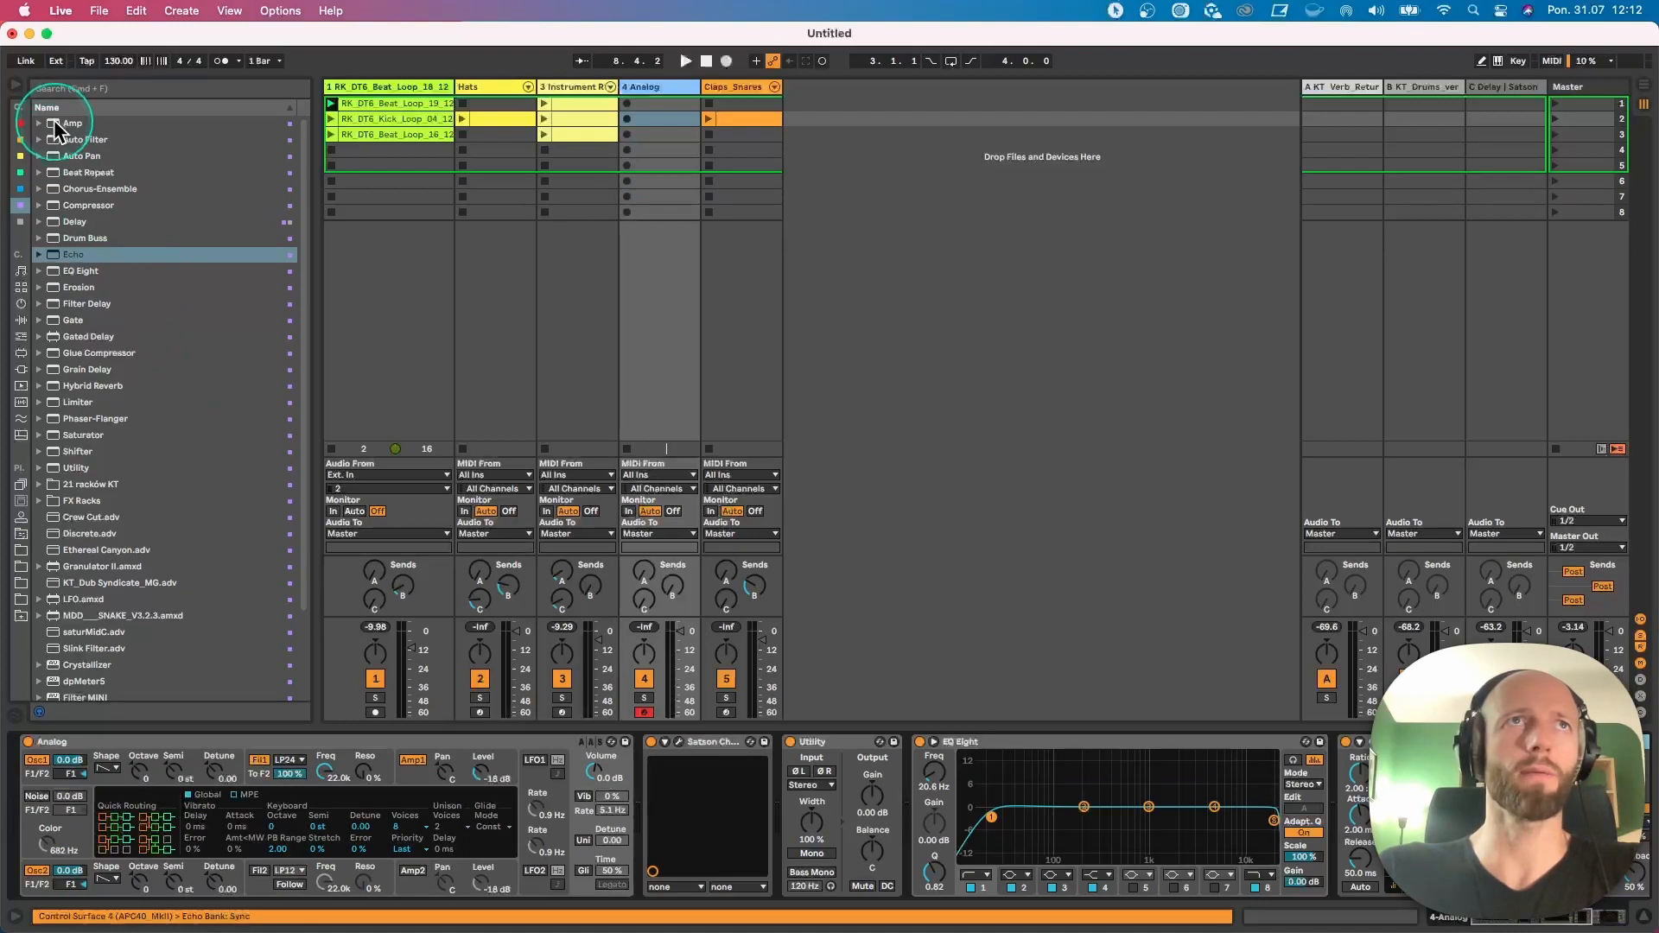
{"action": "left_click_drag", "start_coordinate": [58, 124], "coordinate": [652, 808]}
{"action": "left_click_drag", "start_coordinate": [893, 872], "coordinate": [893, 903]}
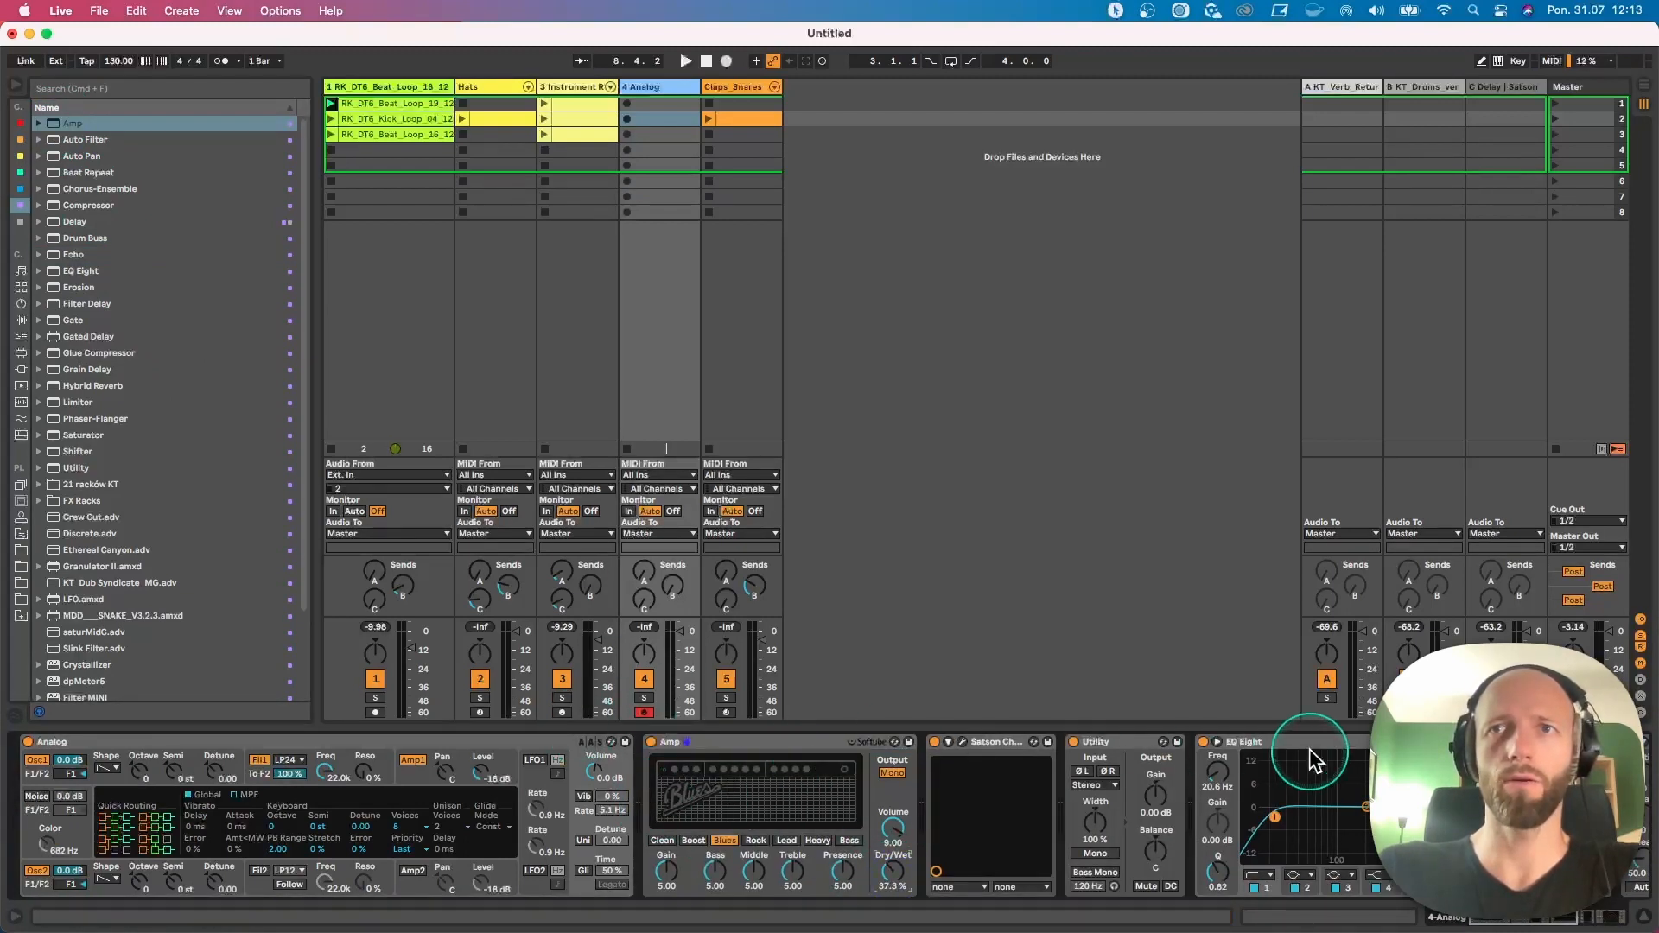
Step: Collapse the Satson channel, Utility and EQ Eight devices, and move Echo directly after Amp
{"action": "double_click", "coordinate": [1012, 747]}
{"action": "double_click", "coordinate": [1004, 747]}
{"action": "double_click", "coordinate": [1037, 745]}
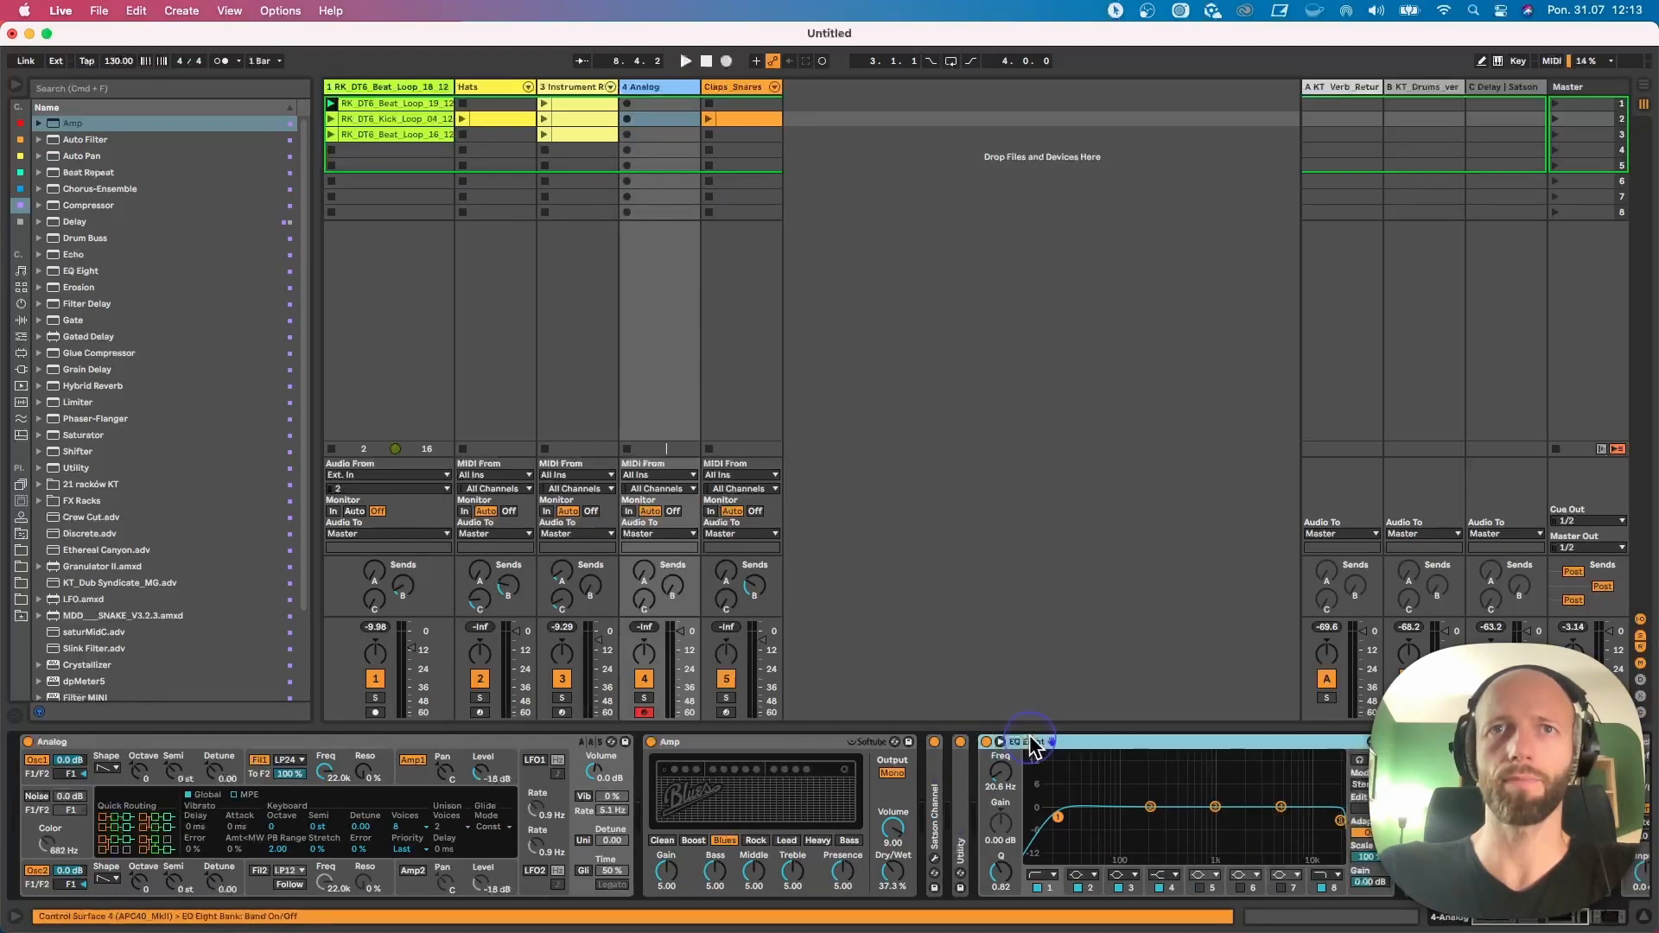
{"action": "left_click_drag", "start_coordinate": [1283, 745], "coordinate": [918, 778]}
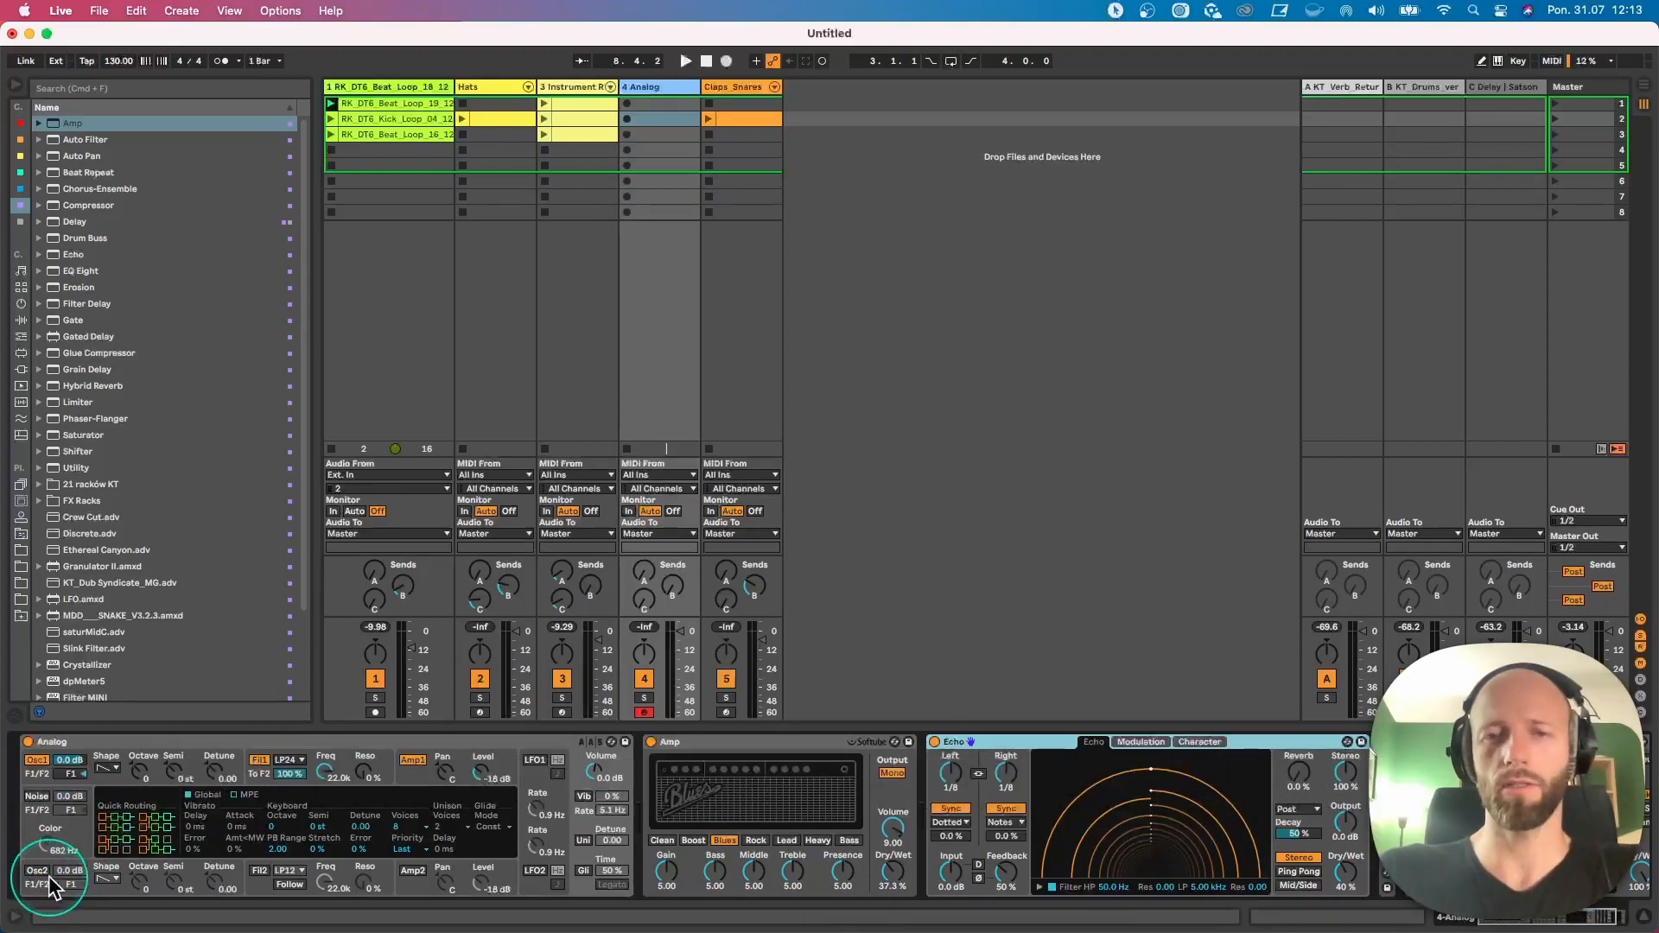
Step: Copy the first clip of the Instrument Rack track to the Analog track, launch it and lower Echo's Dry/Wet
{"action": "left_click", "coordinate": [34, 775]}
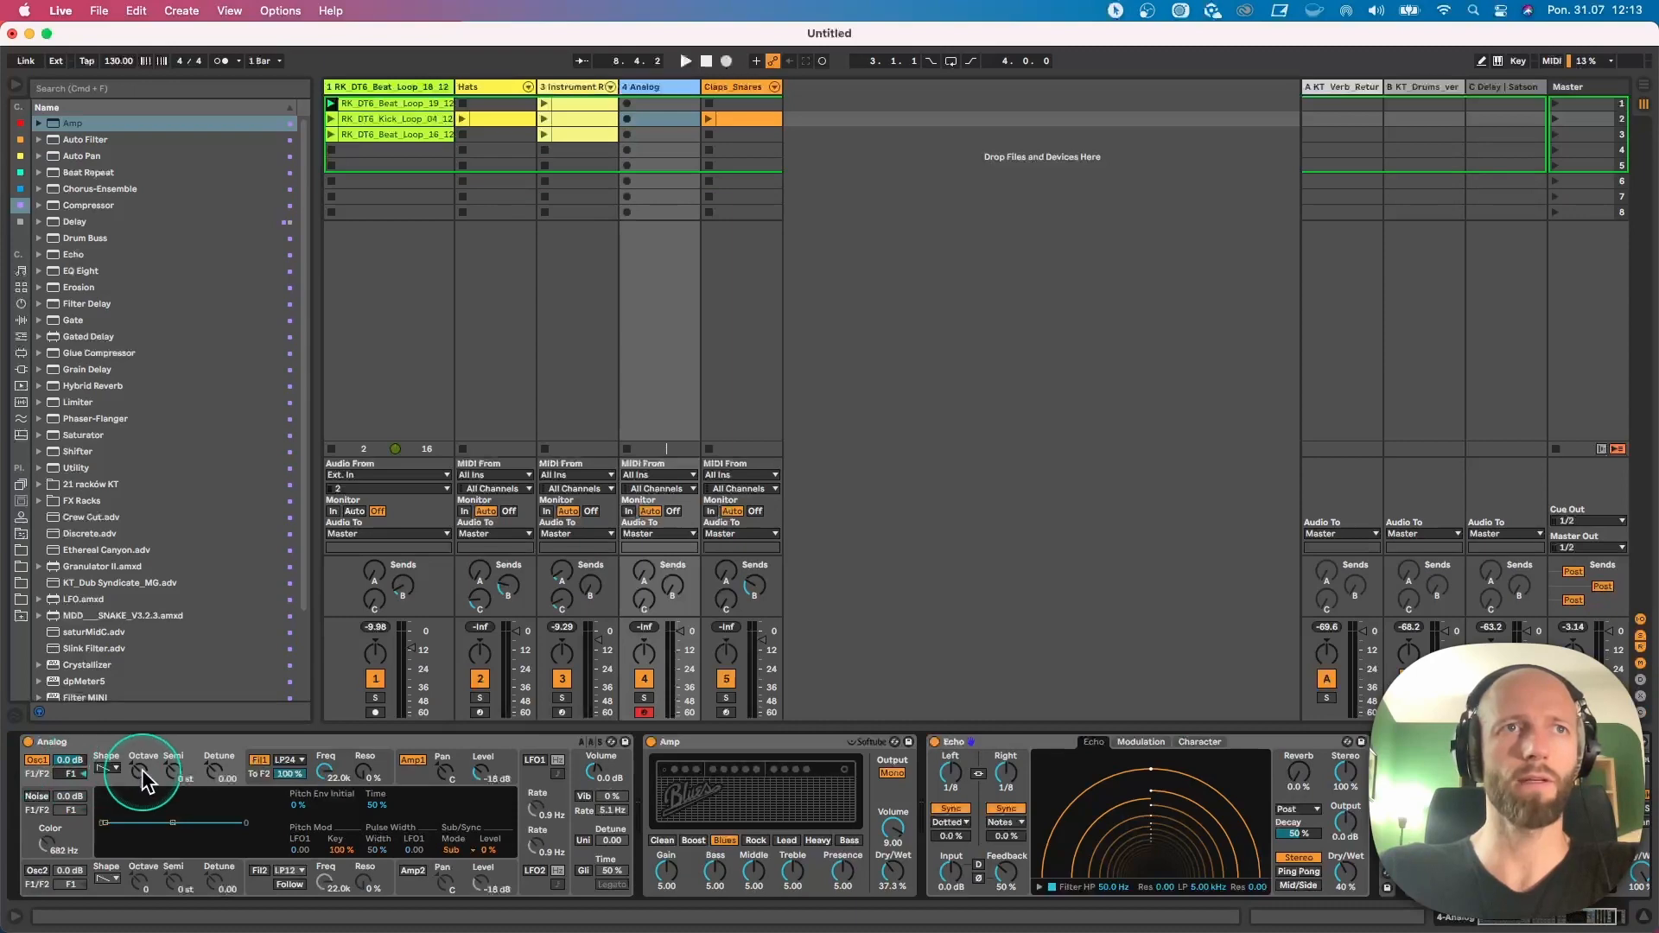
{"action": "left_click", "coordinate": [573, 104]}
{"action": "left_click_drag", "start_coordinate": [572, 103], "coordinate": [635, 104]}
{"action": "left_click", "coordinate": [626, 104]}
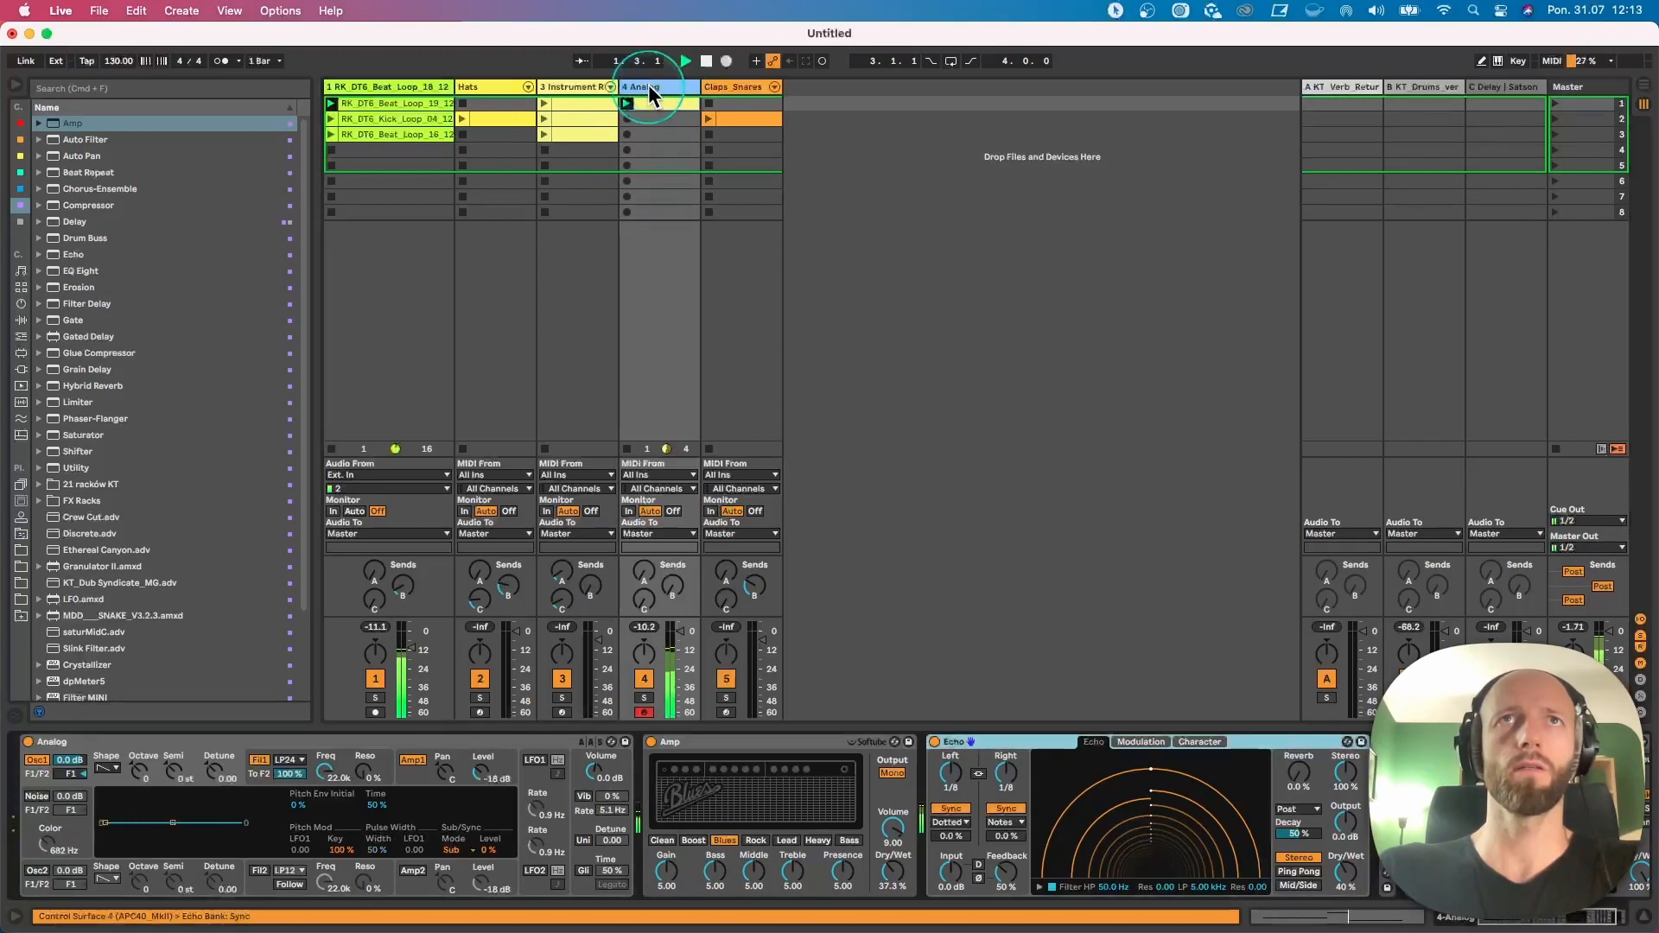
{"action": "mouse_move", "coordinate": [1344, 867]}
{"action": "left_mouse_down"}
{"action": "mouse_move", "coordinate": [1305, 854]}
{"action": "mouse_move", "coordinate": [1335, 880]}
{"action": "left_mouse_up"}
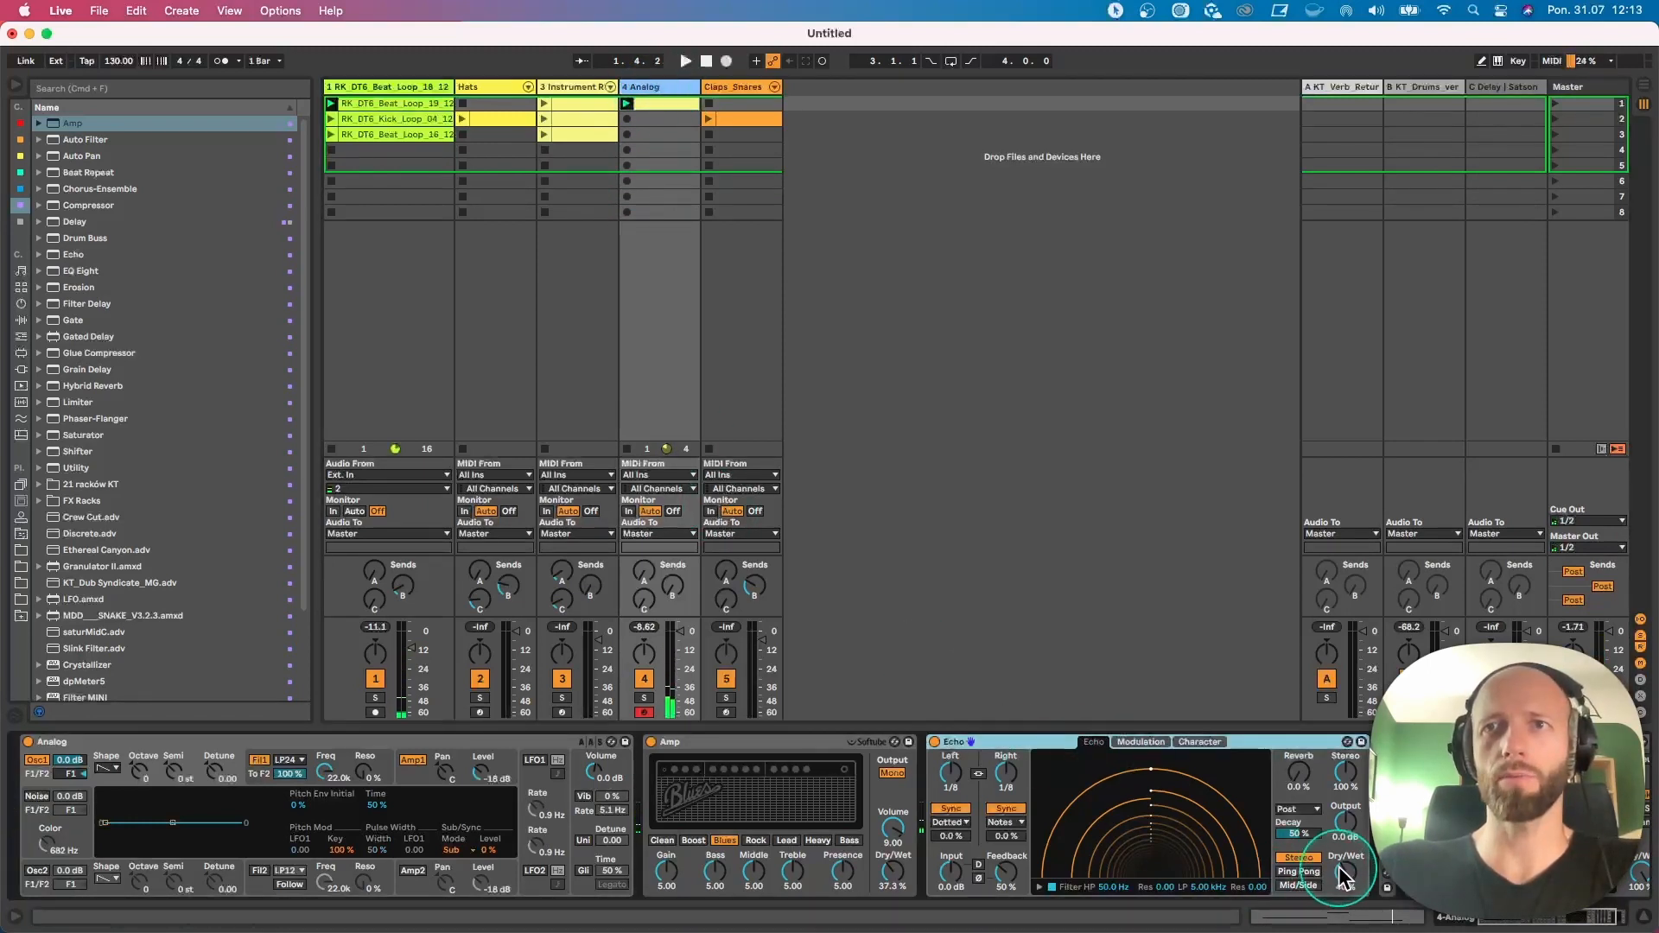
{"action": "left_click", "coordinate": [627, 815]}
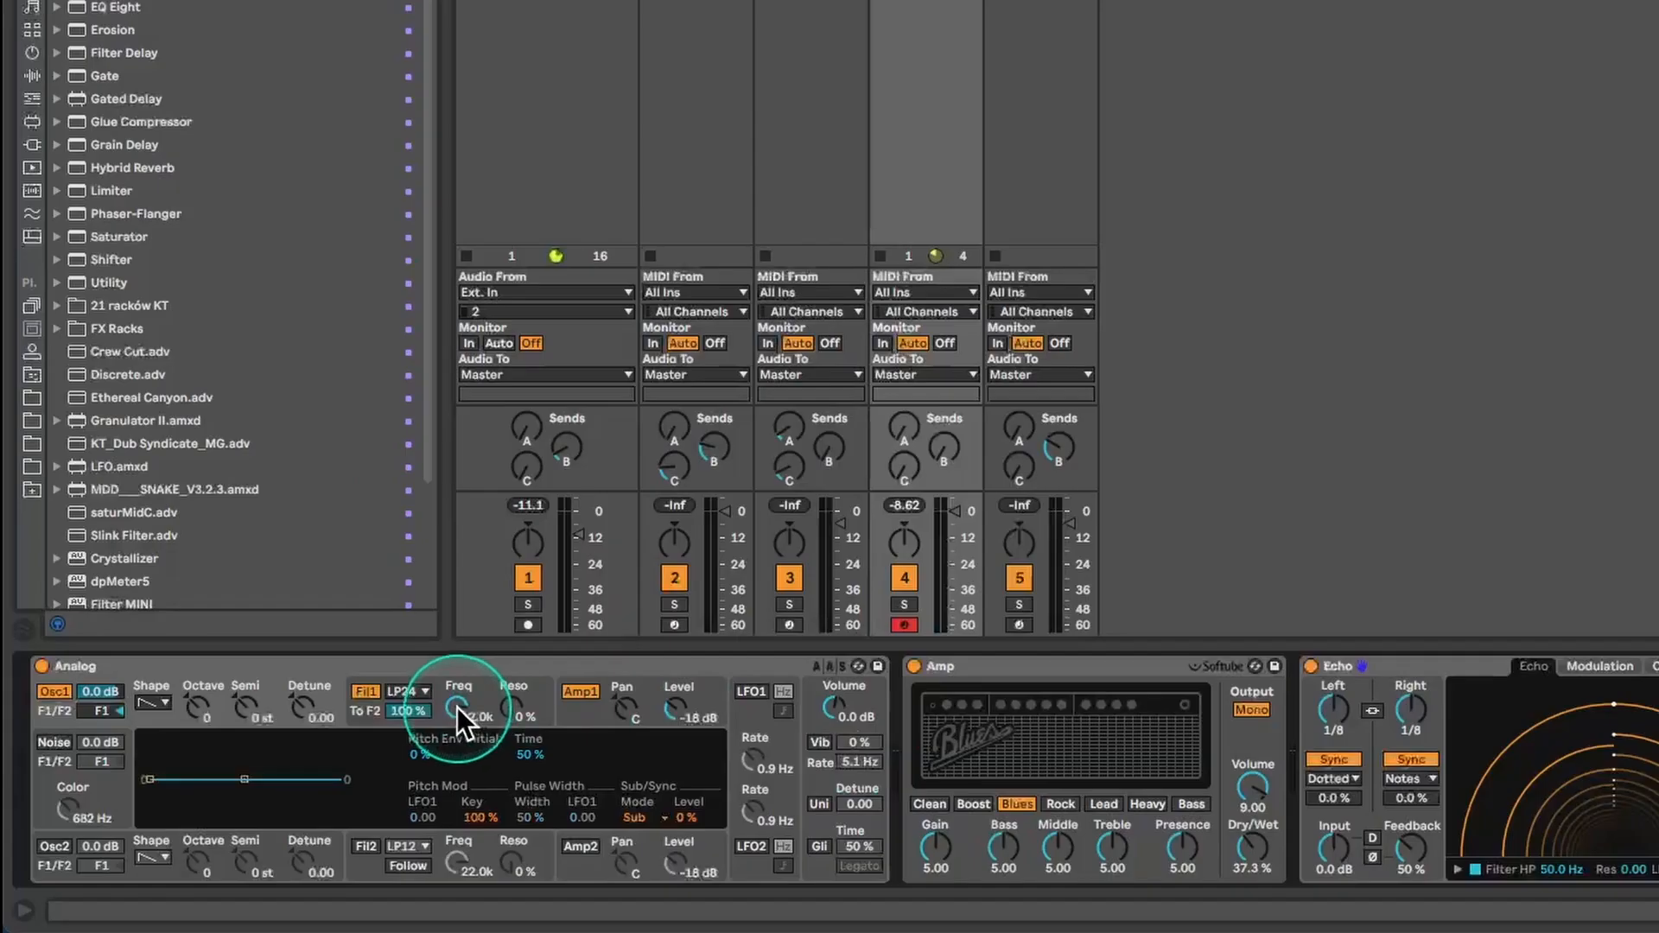
Step: Set Analog's filter 1 frequency to 608 and switch on LFO1
{"action": "left_click_drag", "start_coordinate": [325, 771], "coordinate": [325, 774]}
{"action": "left_click_drag", "start_coordinate": [464, 720], "coordinate": [471, 729]}
{"action": "left_click", "coordinate": [748, 691]}
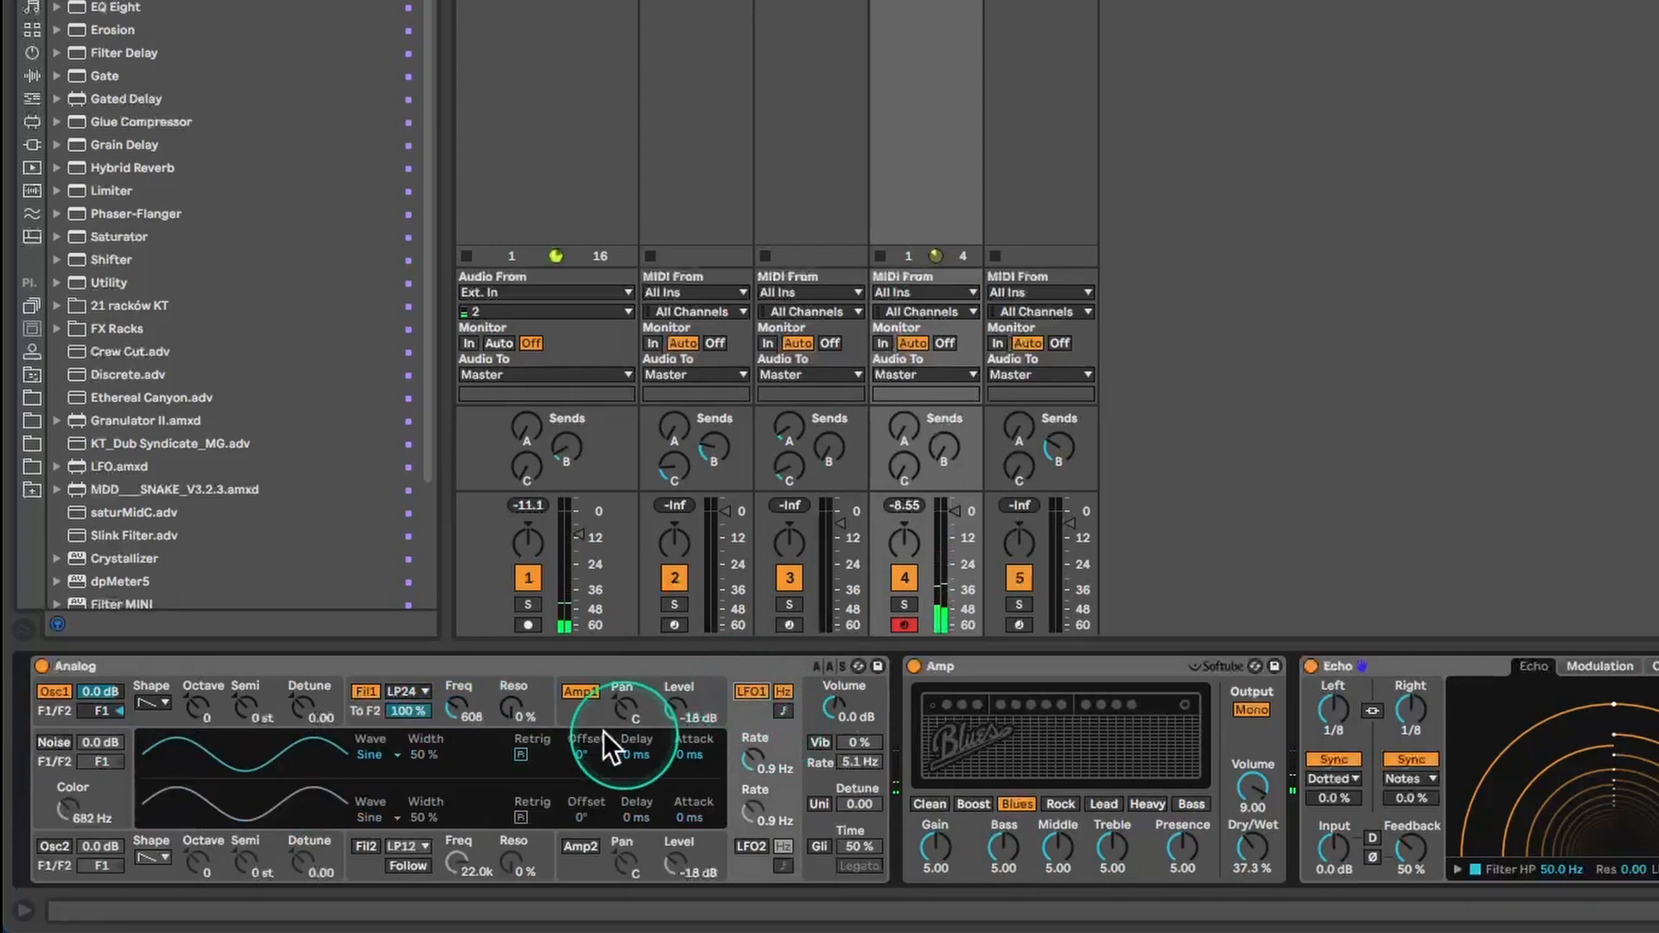
Step: For oscillator 1, set Pitch Mod LFO1 to 0.64, Pitch Env Initial to 34%, Sub Level to 41% and Detune to 0.13
{"action": "left_click", "coordinate": [45, 712]}
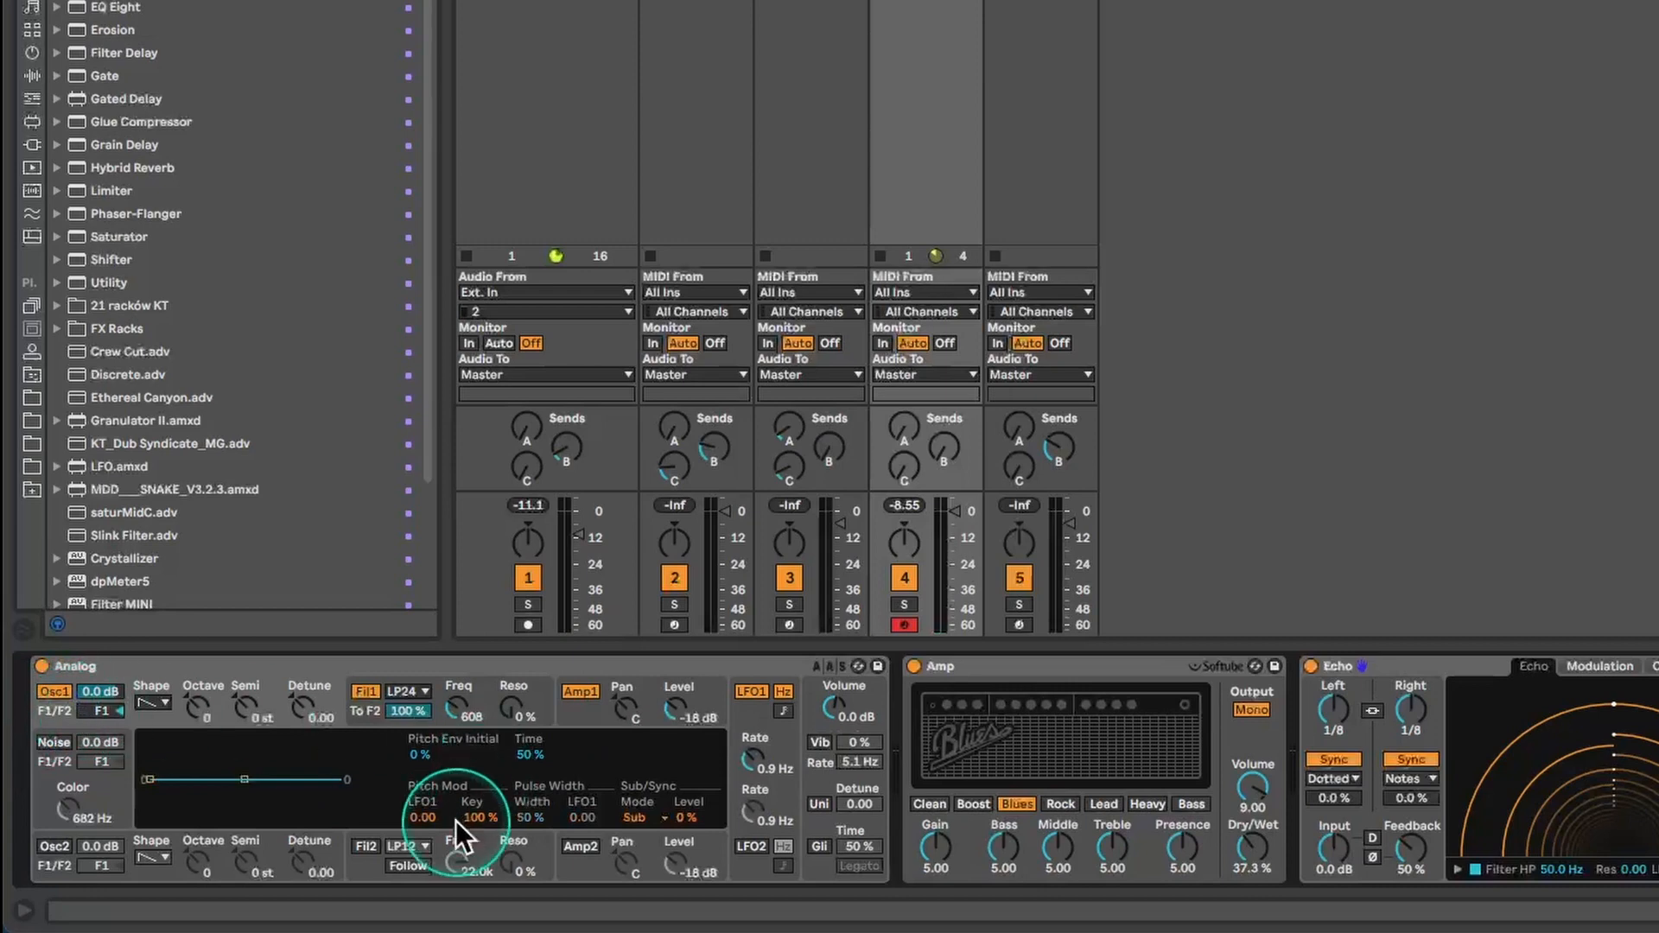
{"action": "mouse_move", "coordinate": [425, 817]}
{"action": "left_mouse_down"}
{"action": "mouse_move", "coordinate": [425, 793]}
{"action": "mouse_move", "coordinate": [424, 819]}
{"action": "left_mouse_up"}
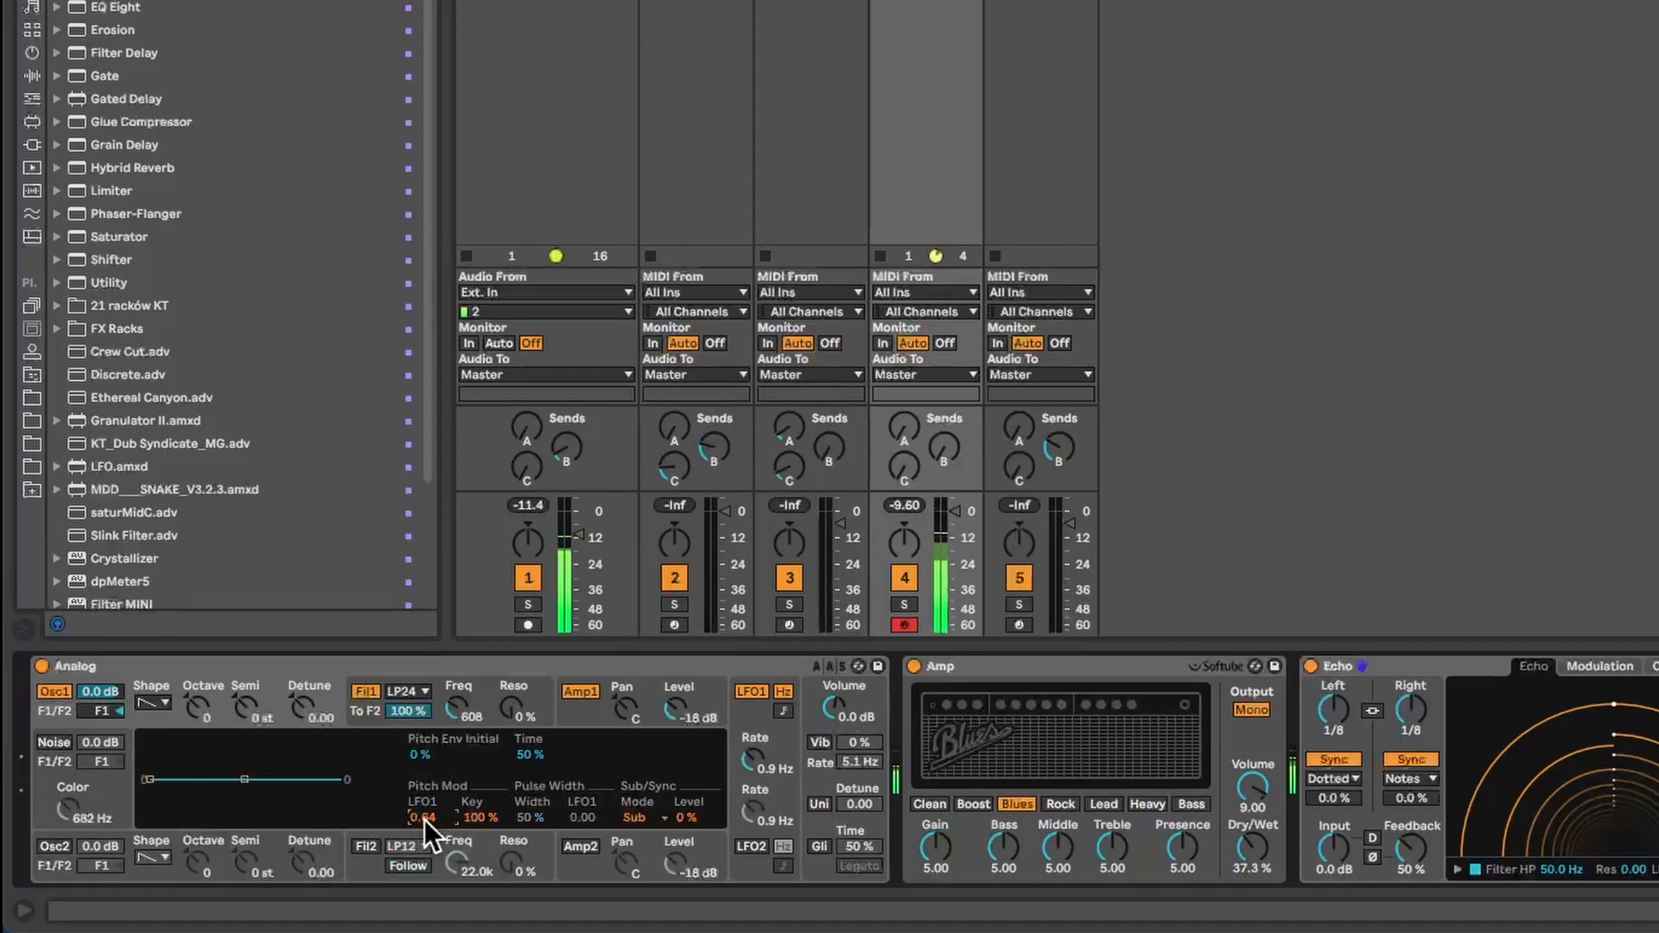
{"action": "left_click", "coordinate": [425, 822]}
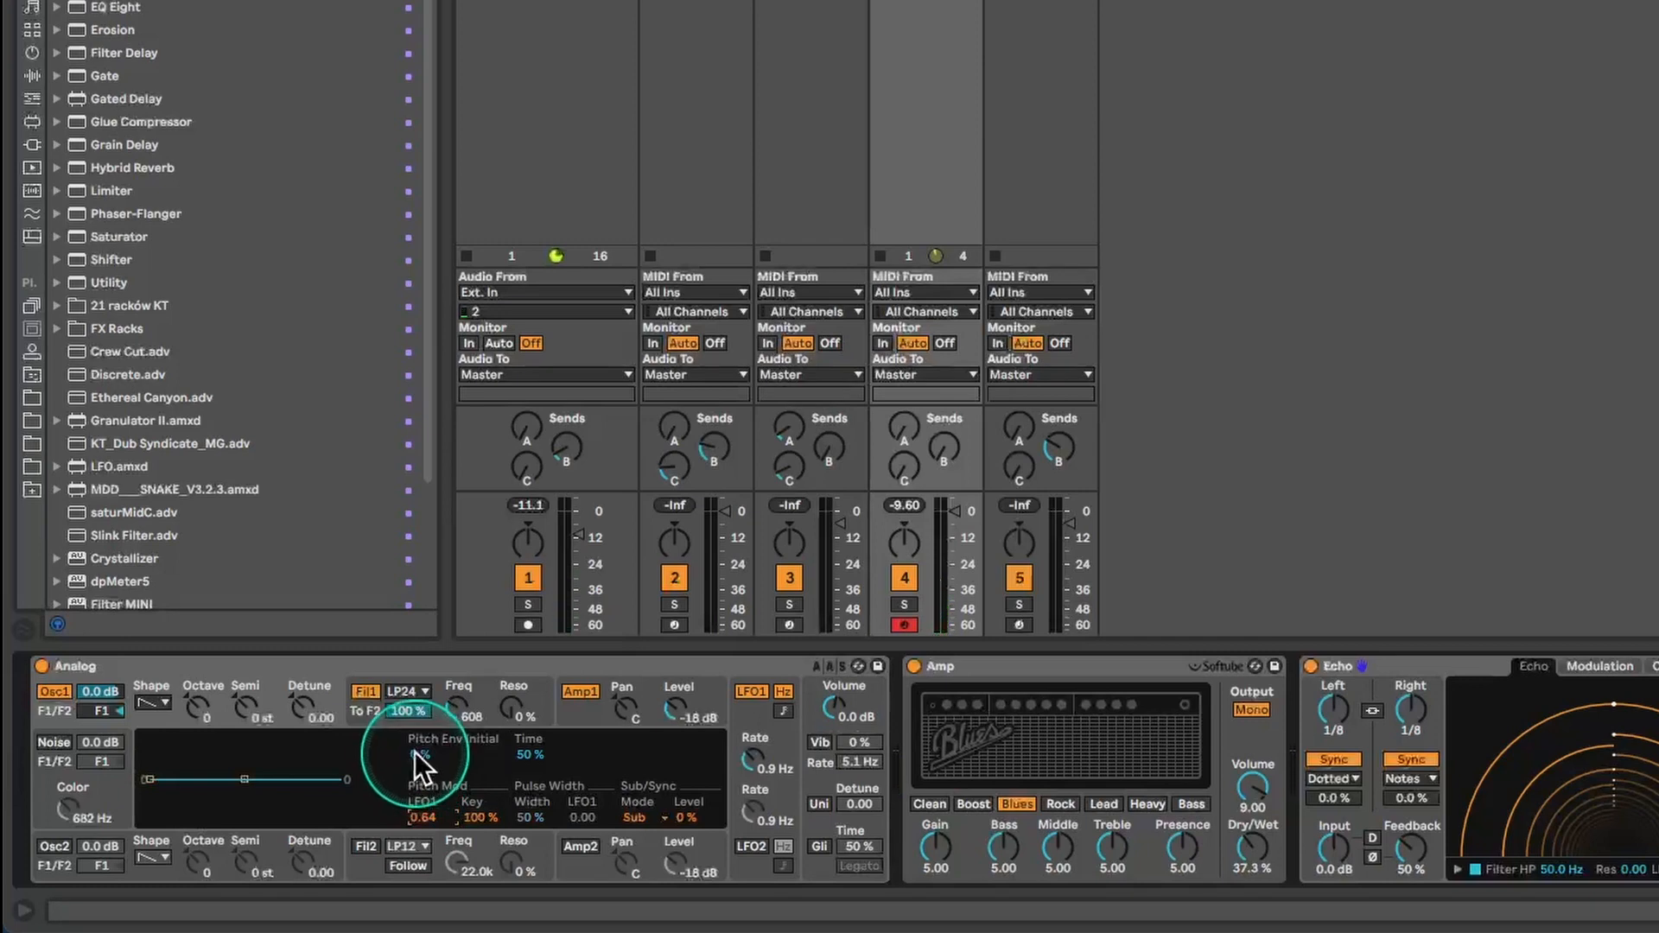
{"action": "left_click_drag", "start_coordinate": [420, 763], "coordinate": [411, 759]}
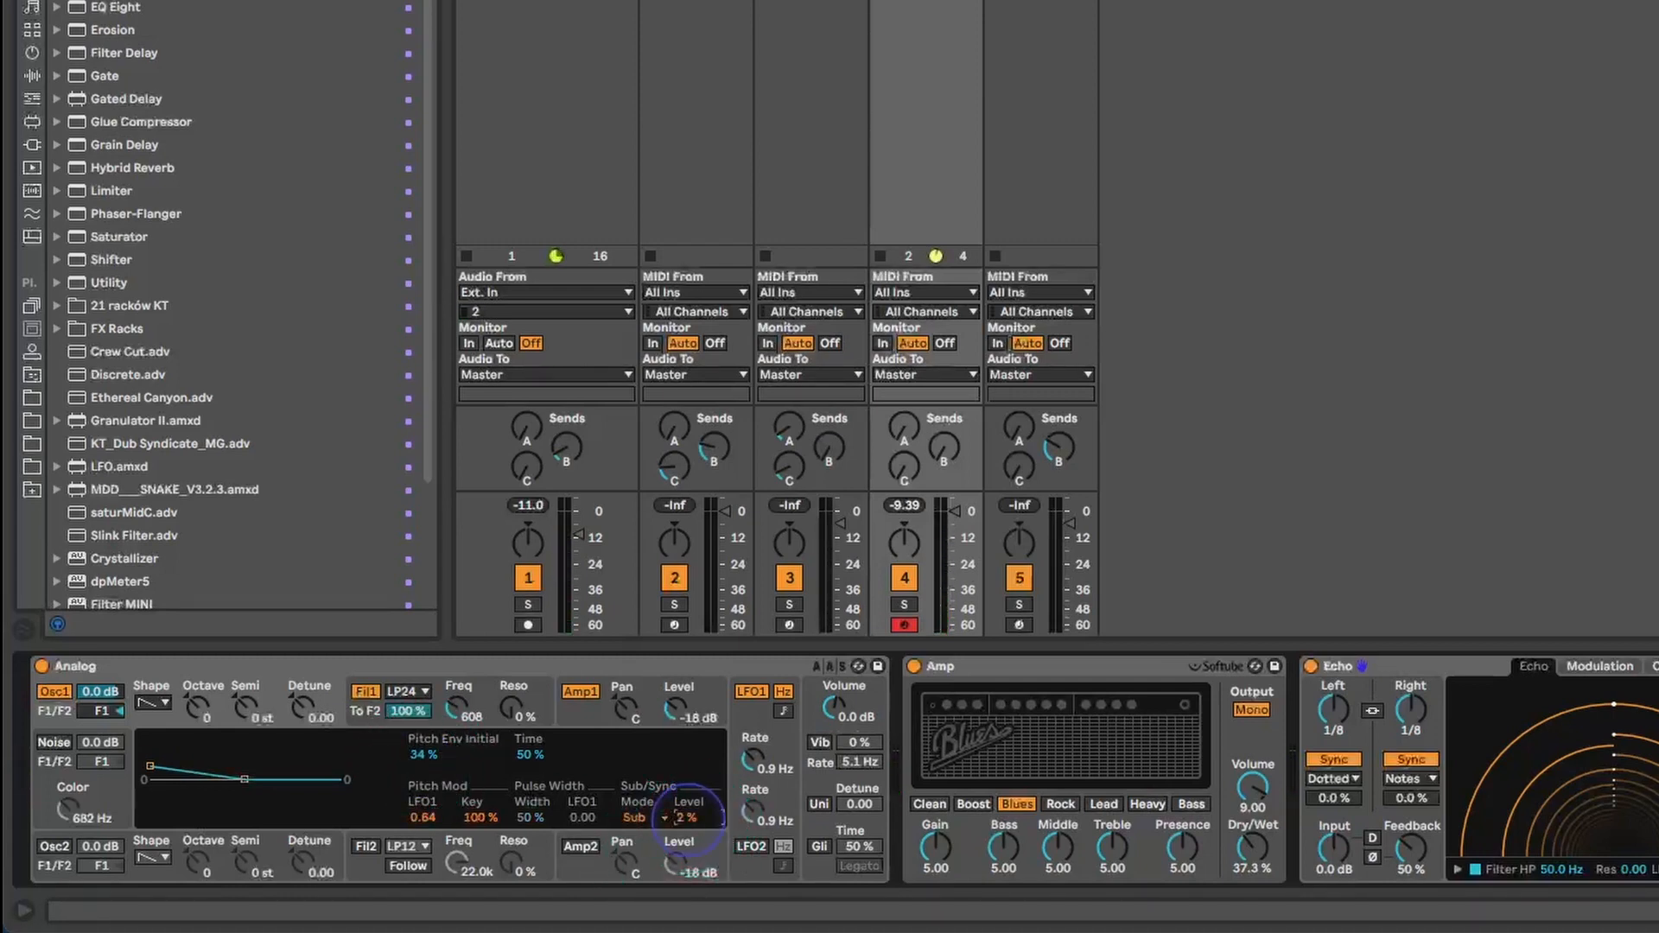
{"action": "left_click_drag", "start_coordinate": [688, 816], "coordinate": [688, 802]}
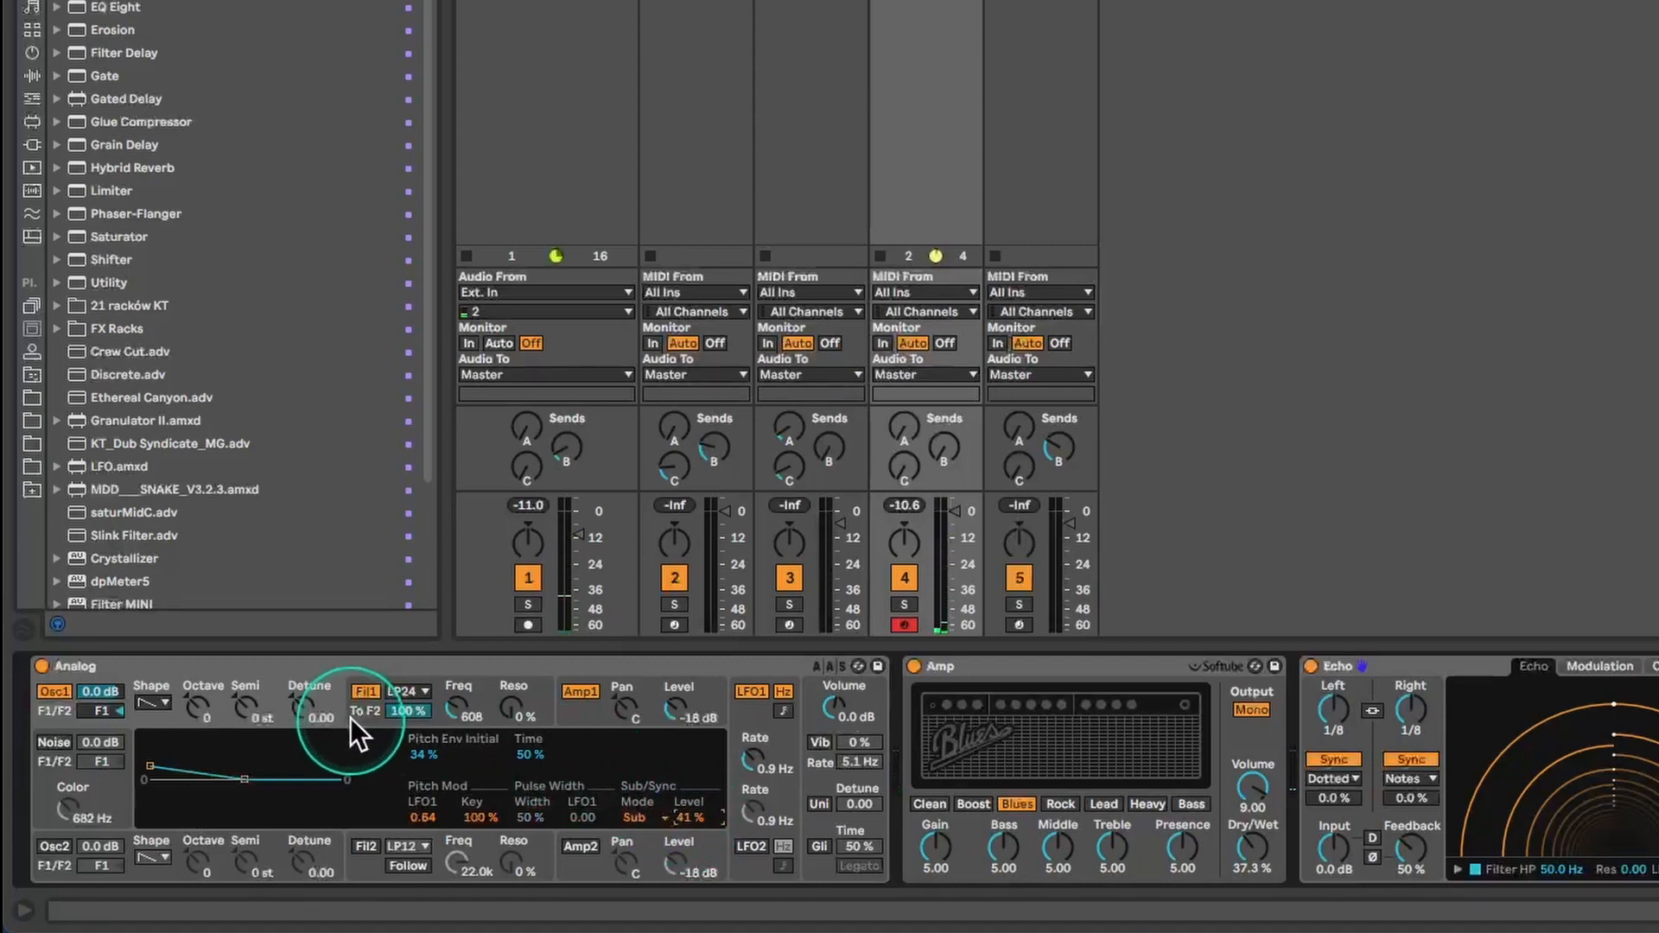
{"action": "mouse_move", "coordinate": [304, 709]}
{"action": "left_mouse_down"}
{"action": "mouse_move", "coordinate": [445, 689]}
{"action": "mouse_move", "coordinate": [312, 698]}
{"action": "left_mouse_up"}
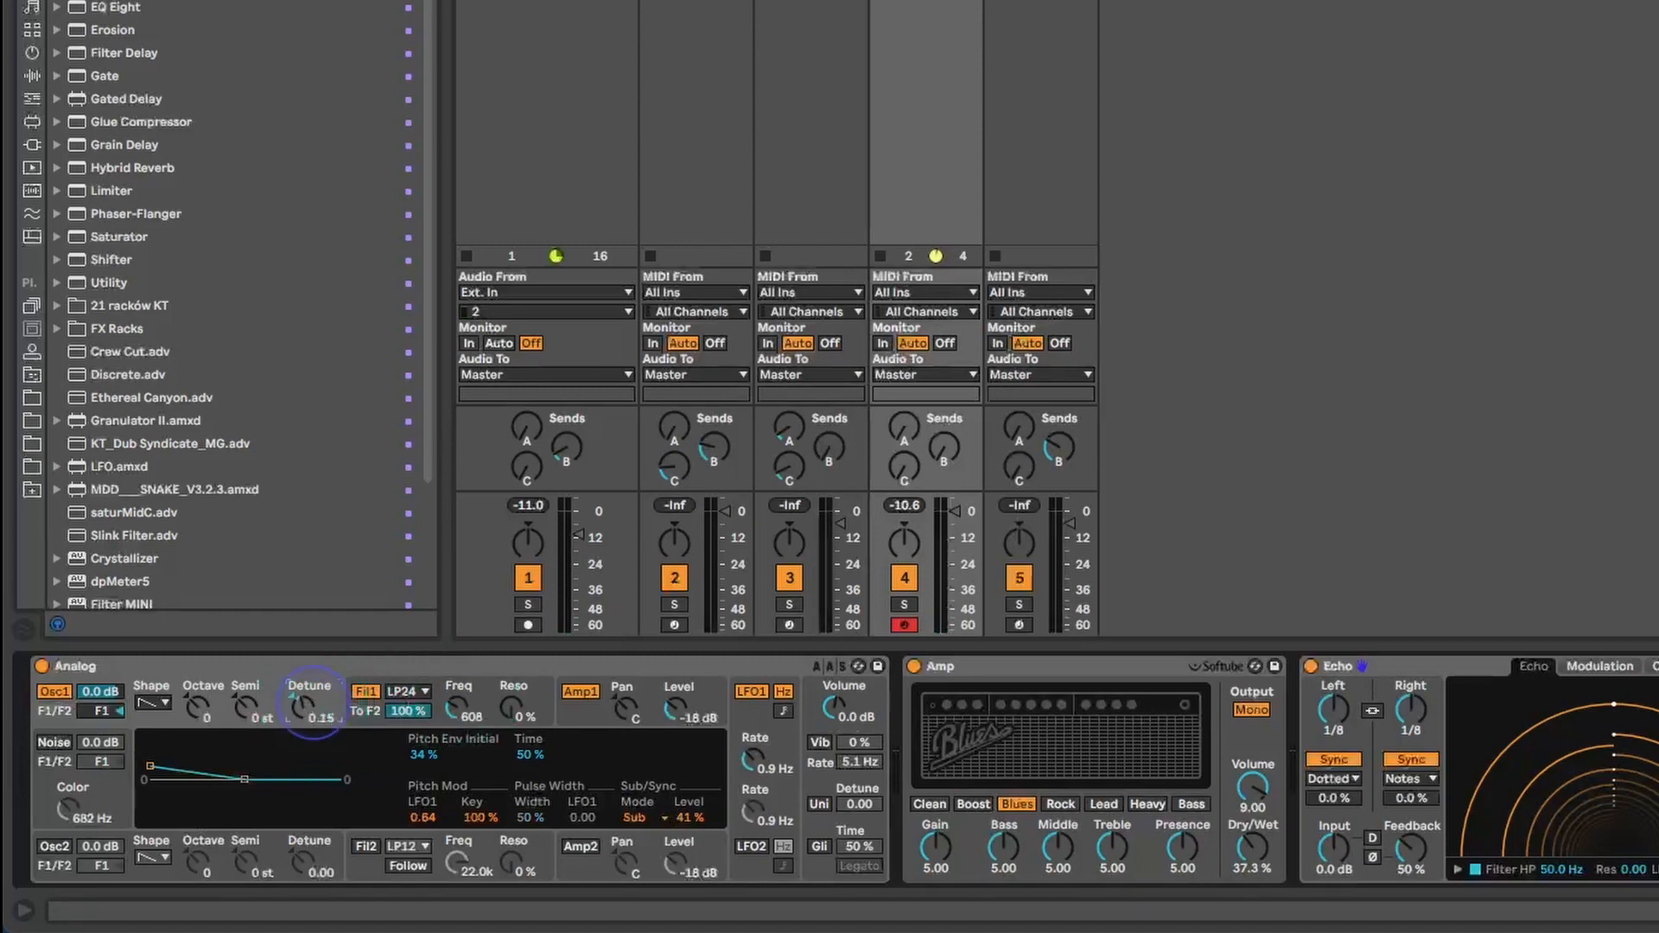
Step: Shape filter 1: Decay 560 ms, Sustain 0.00, Freq Mod LFO1 2.86, Key 1.14, Env 1.47, Res Mod LFO1 0.72, Key 0.32, Env 1.58
{"action": "left_click", "coordinate": [360, 710]}
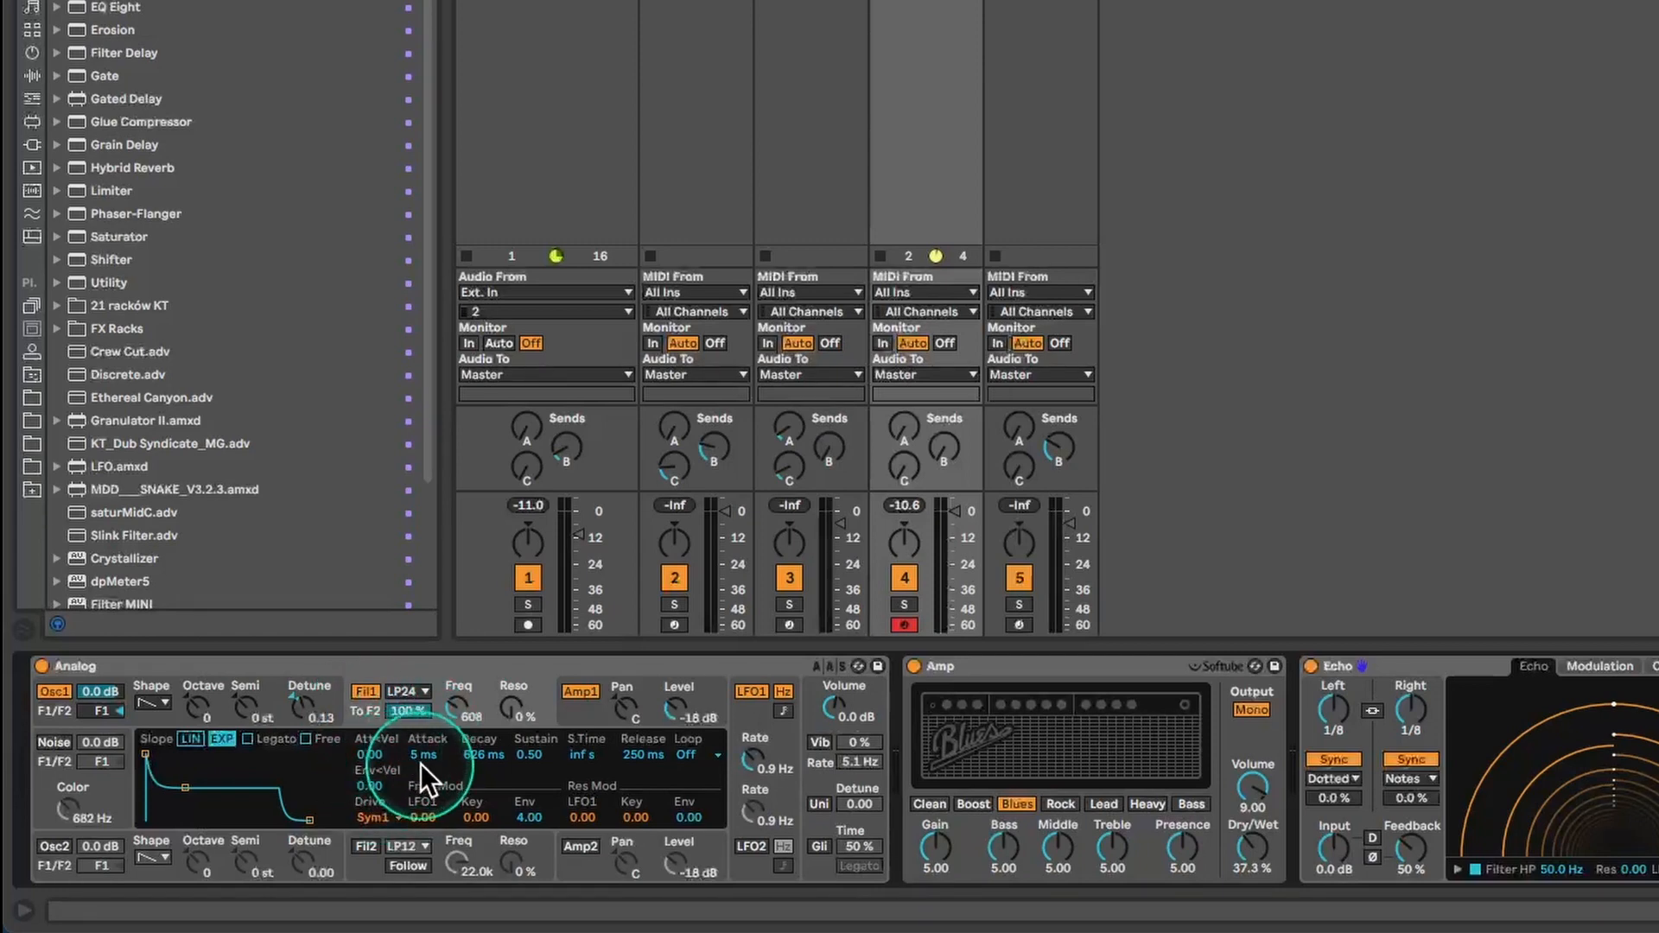
{"action": "left_click_drag", "start_coordinate": [526, 755], "coordinate": [477, 753]}
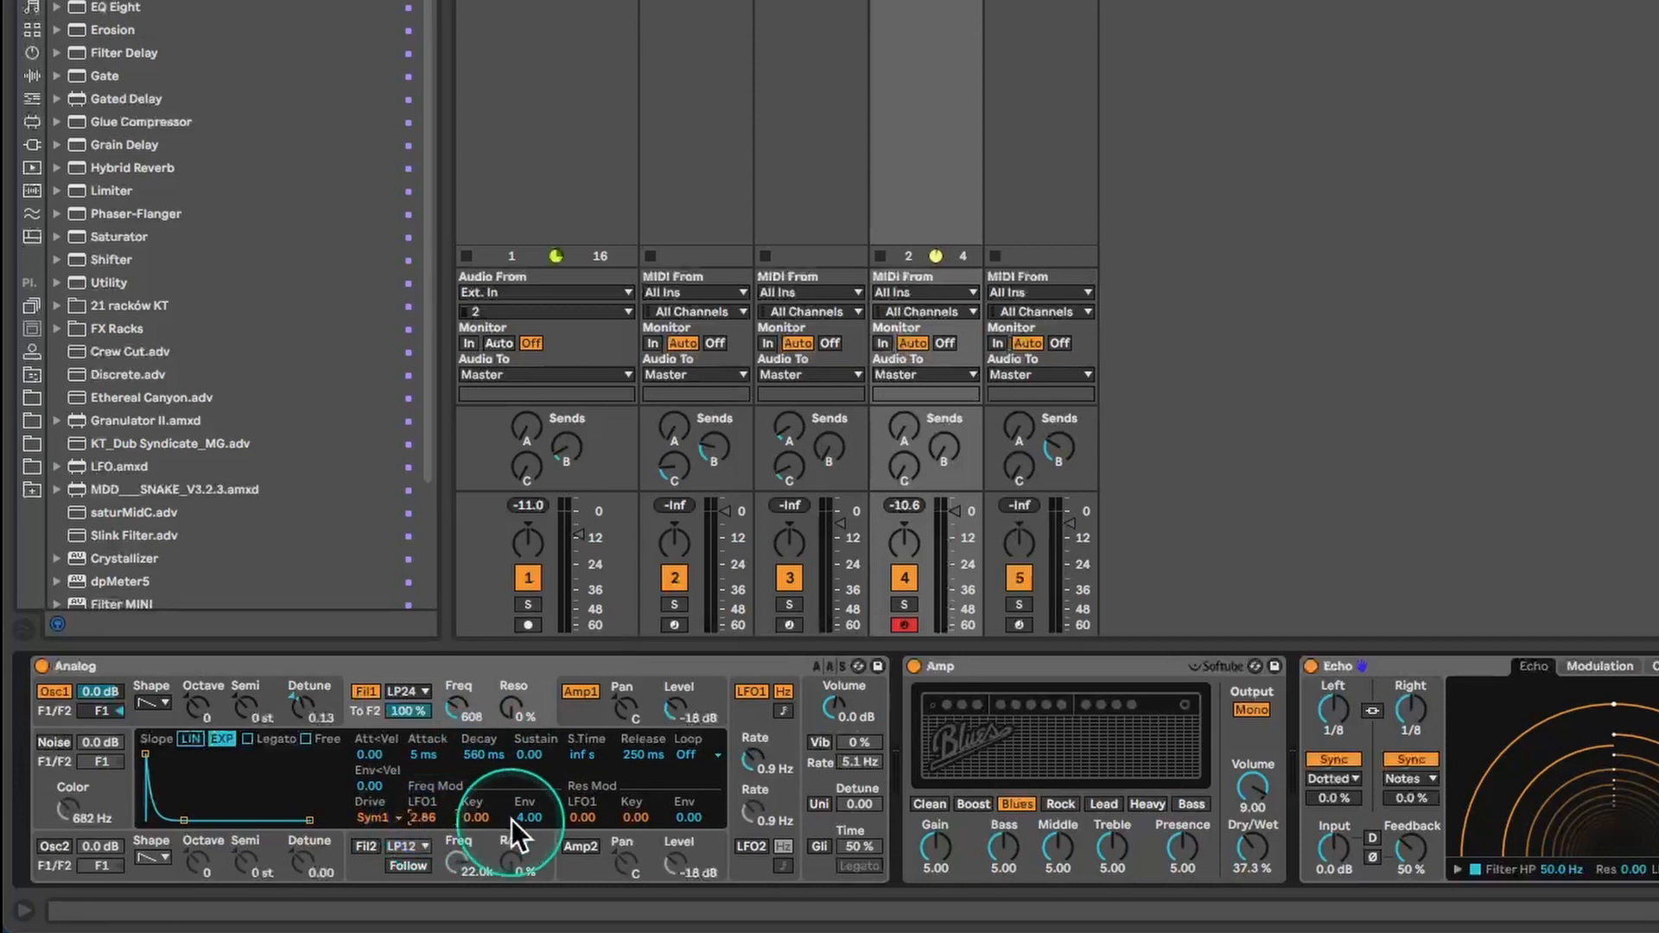
{"action": "left_click_drag", "start_coordinate": [480, 817], "coordinate": [480, 808]}
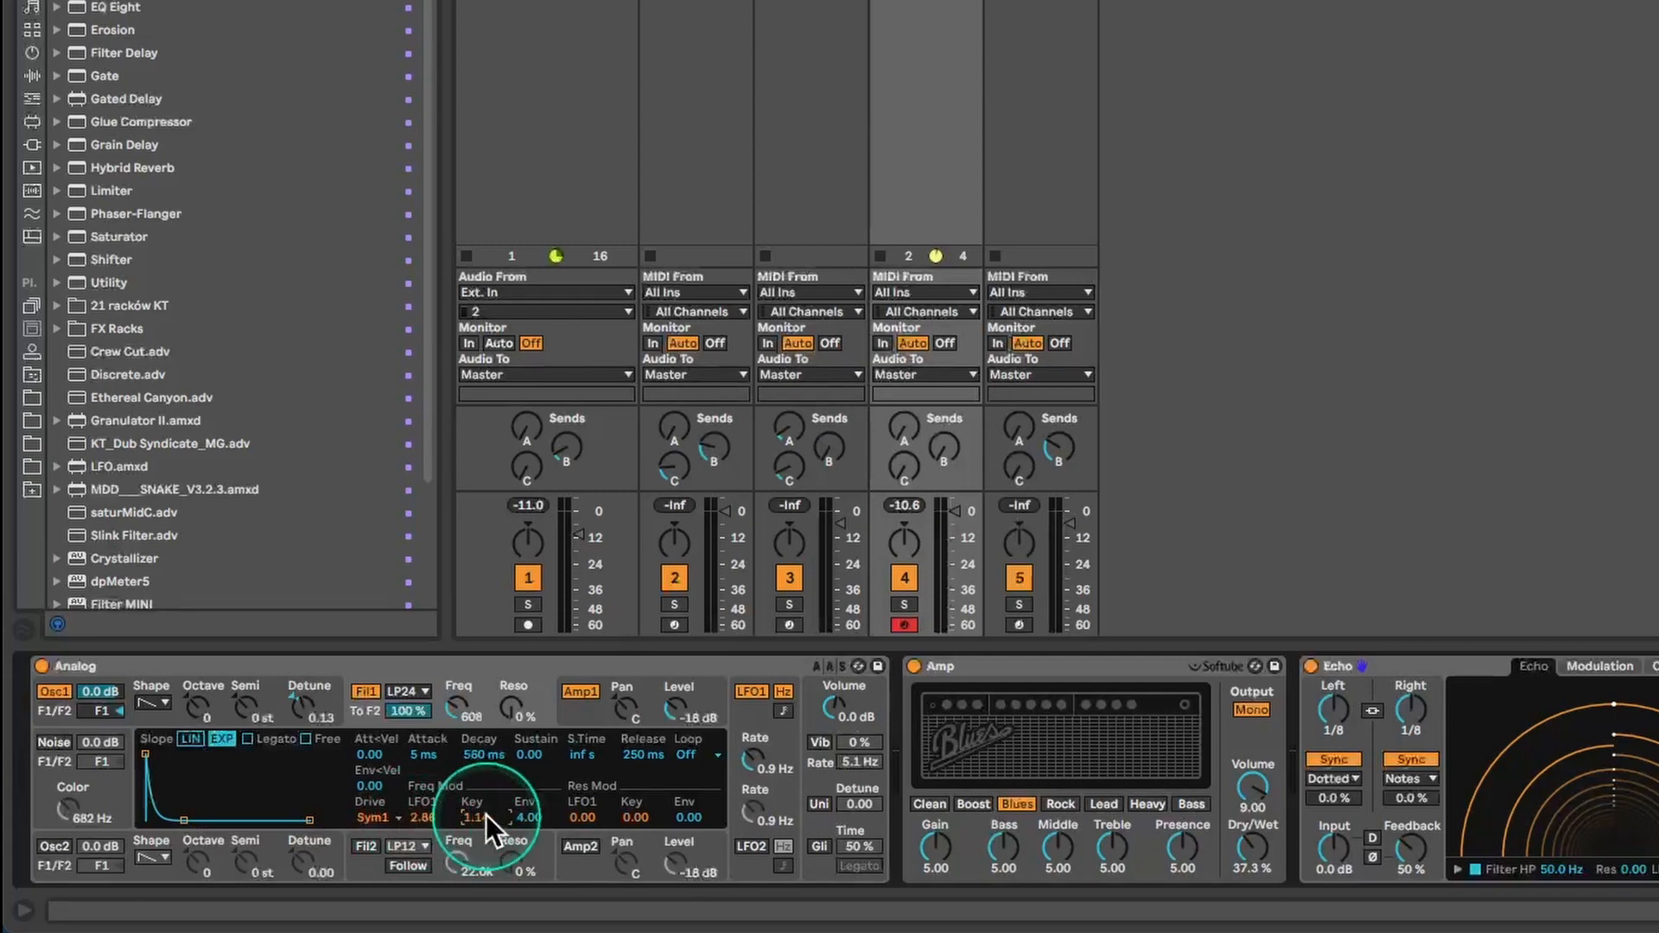
{"action": "left_click_drag", "start_coordinate": [524, 816], "coordinate": [583, 800]}
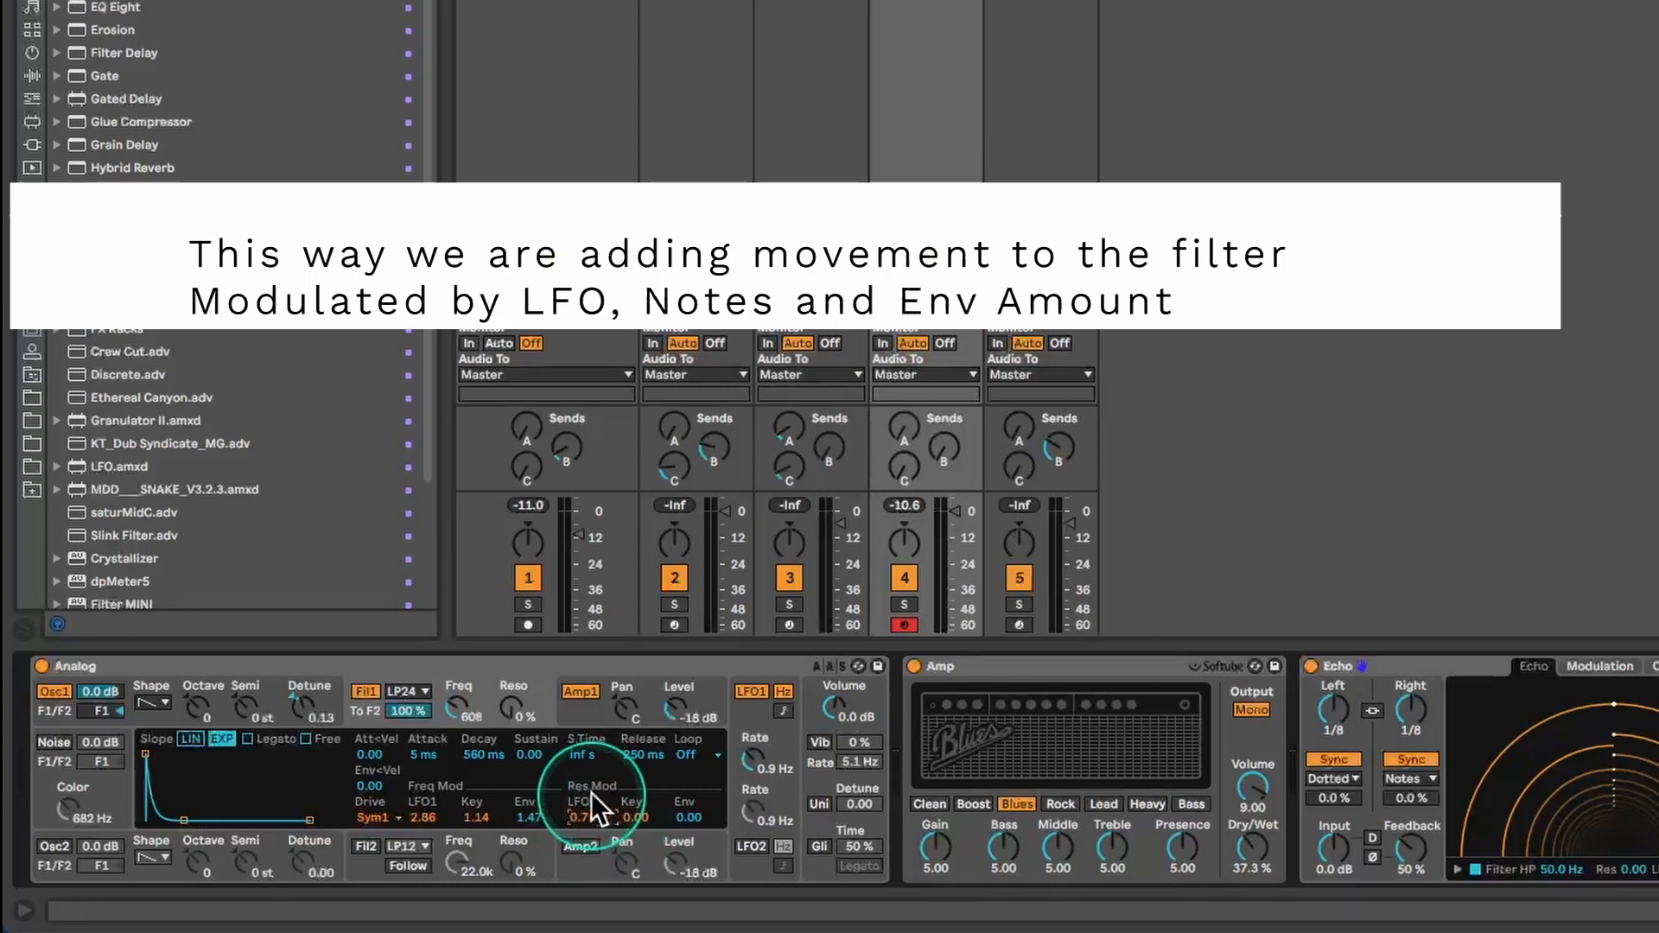
{"action": "left_click_drag", "start_coordinate": [688, 821], "coordinate": [688, 800]}
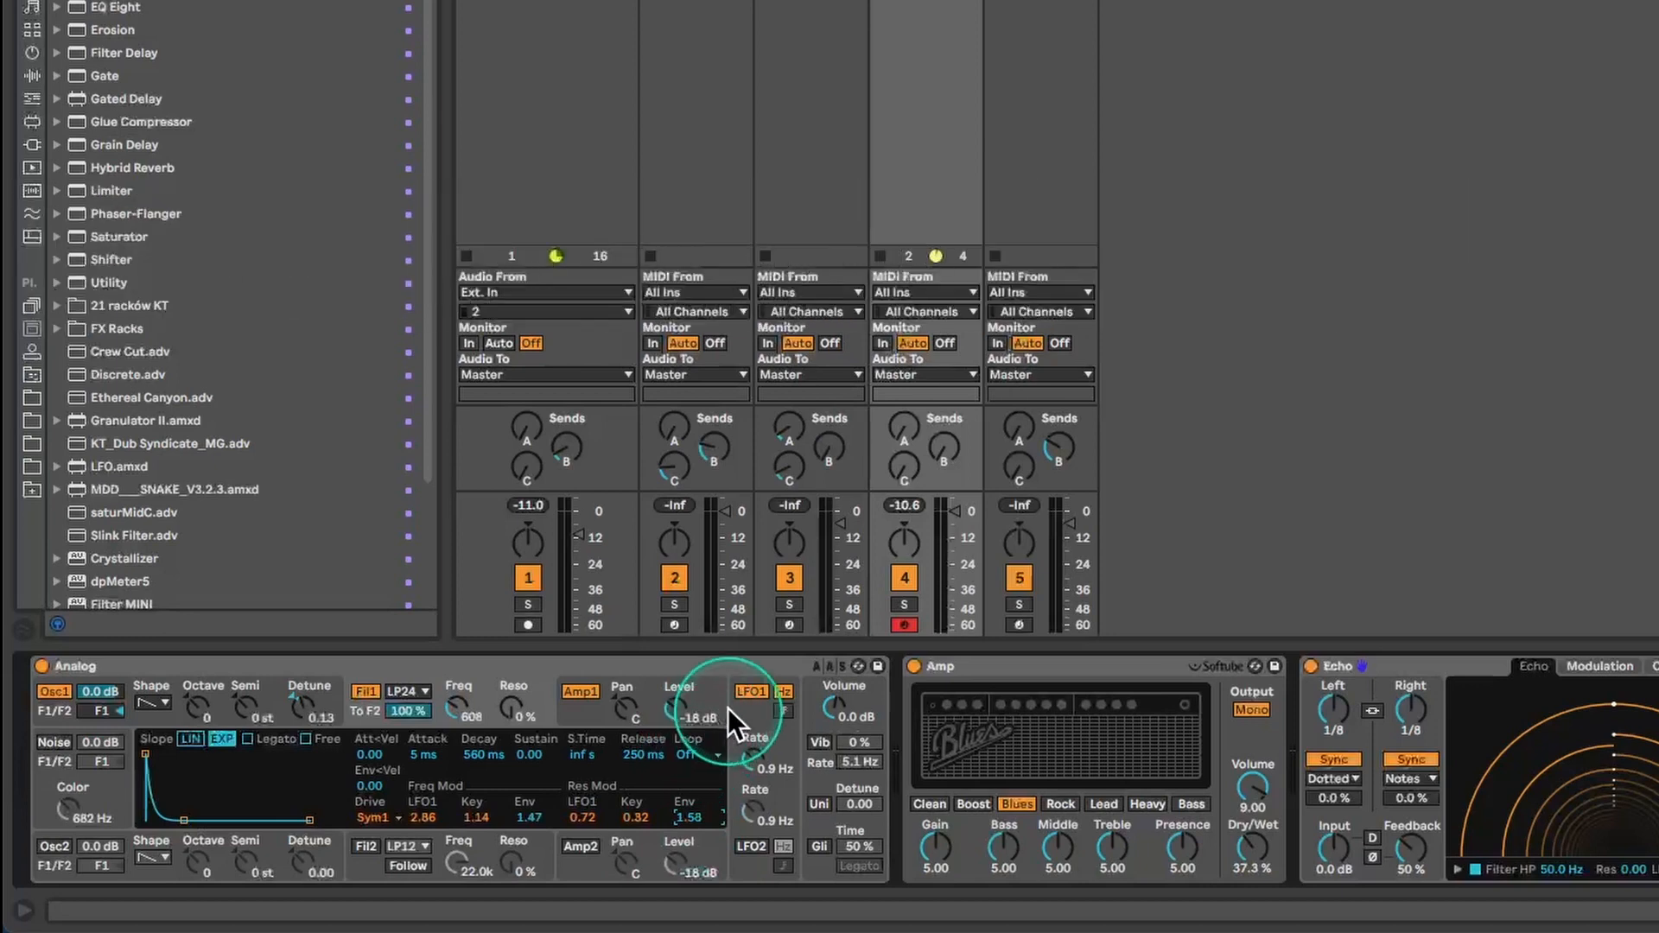
Step: Set LFO1's Attack to 387 ms and its Offset to 96°
{"action": "left_click", "coordinate": [735, 710]}
{"action": "left_click_drag", "start_coordinate": [692, 759], "coordinate": [692, 721]}
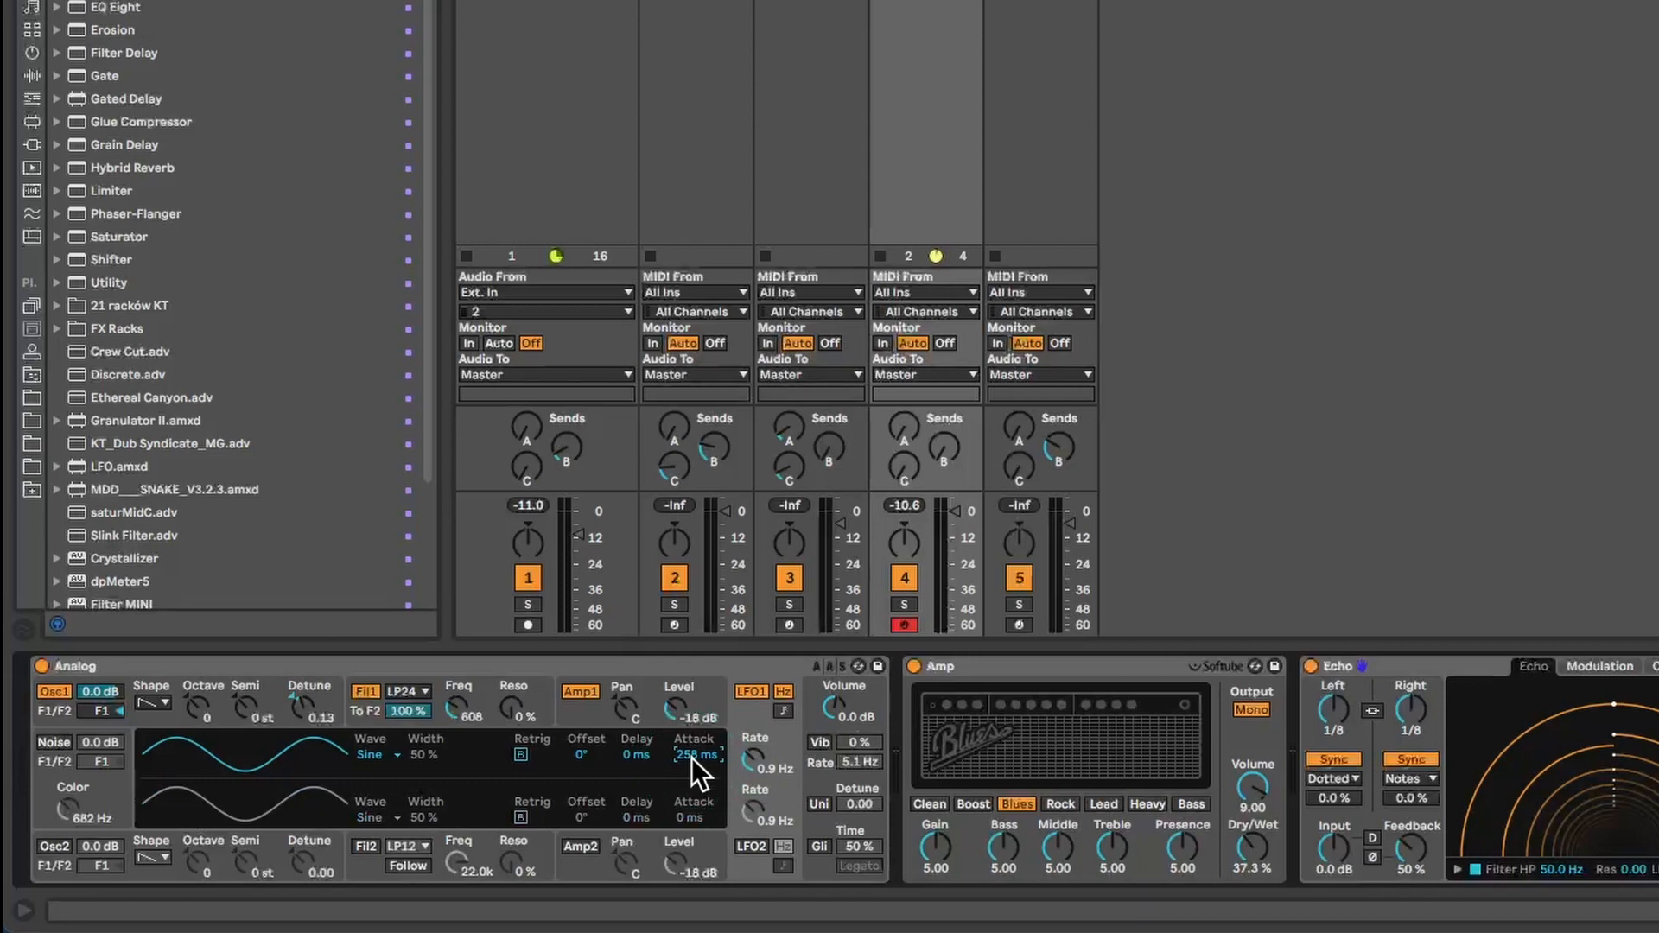
{"action": "left_click", "coordinate": [697, 755]}
{"action": "type", "text": "0"}
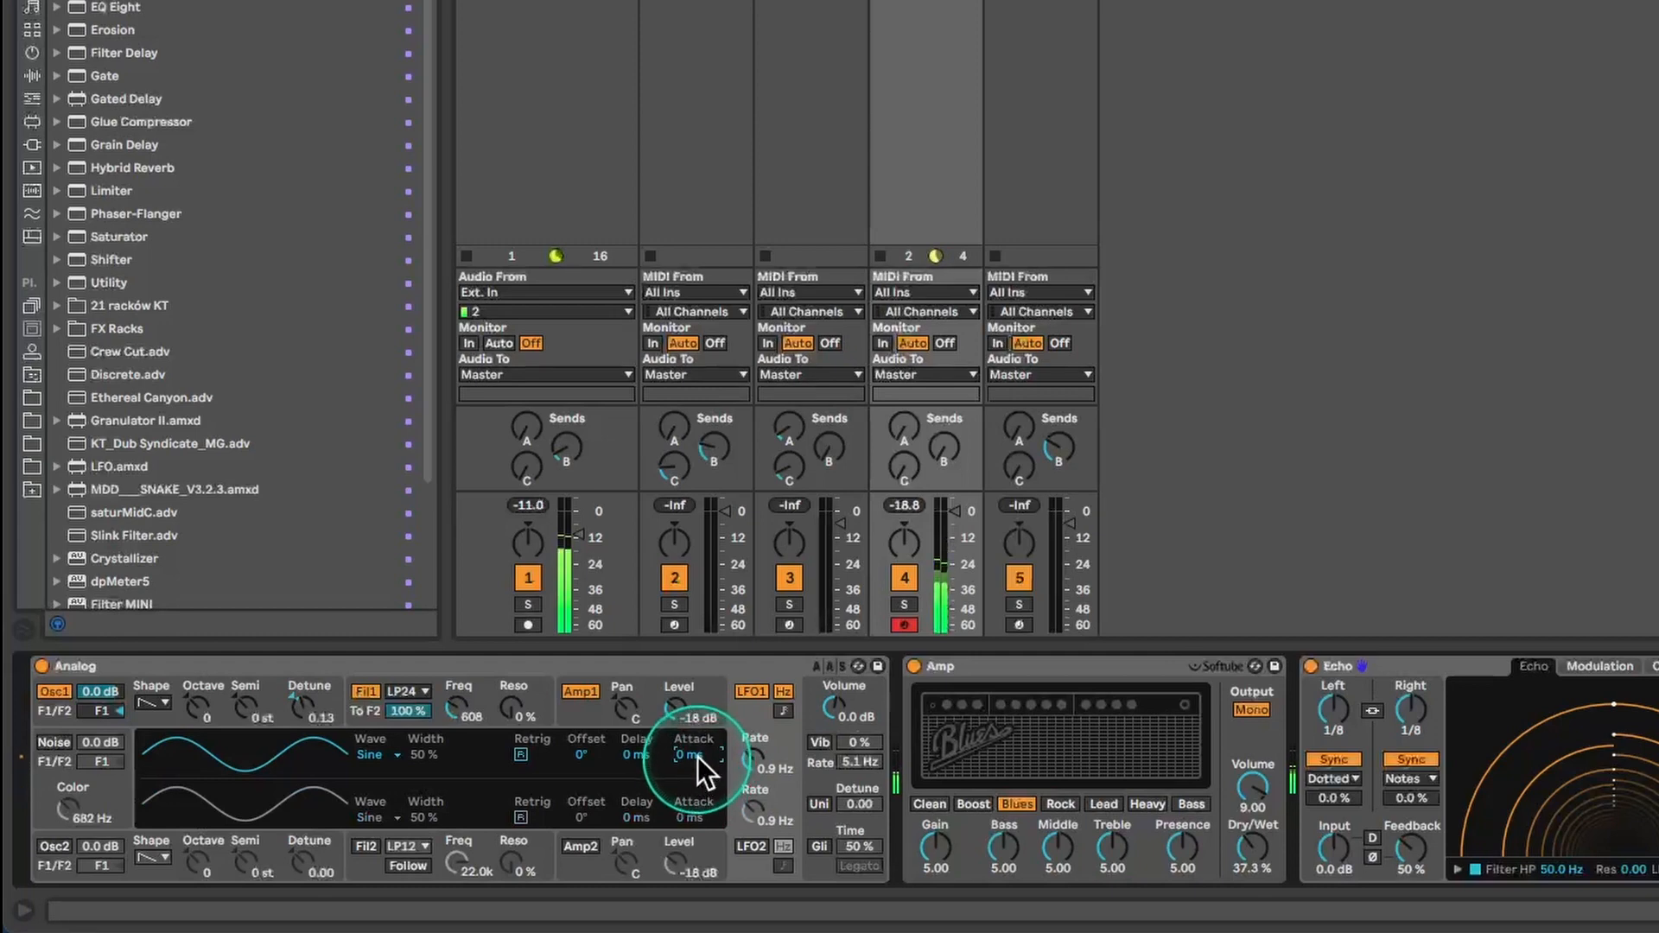
{"action": "mouse_move", "coordinate": [691, 755]}
{"action": "left_mouse_down"}
{"action": "mouse_move", "coordinate": [691, 716]}
{"action": "mouse_move", "coordinate": [692, 747]}
{"action": "left_mouse_up"}
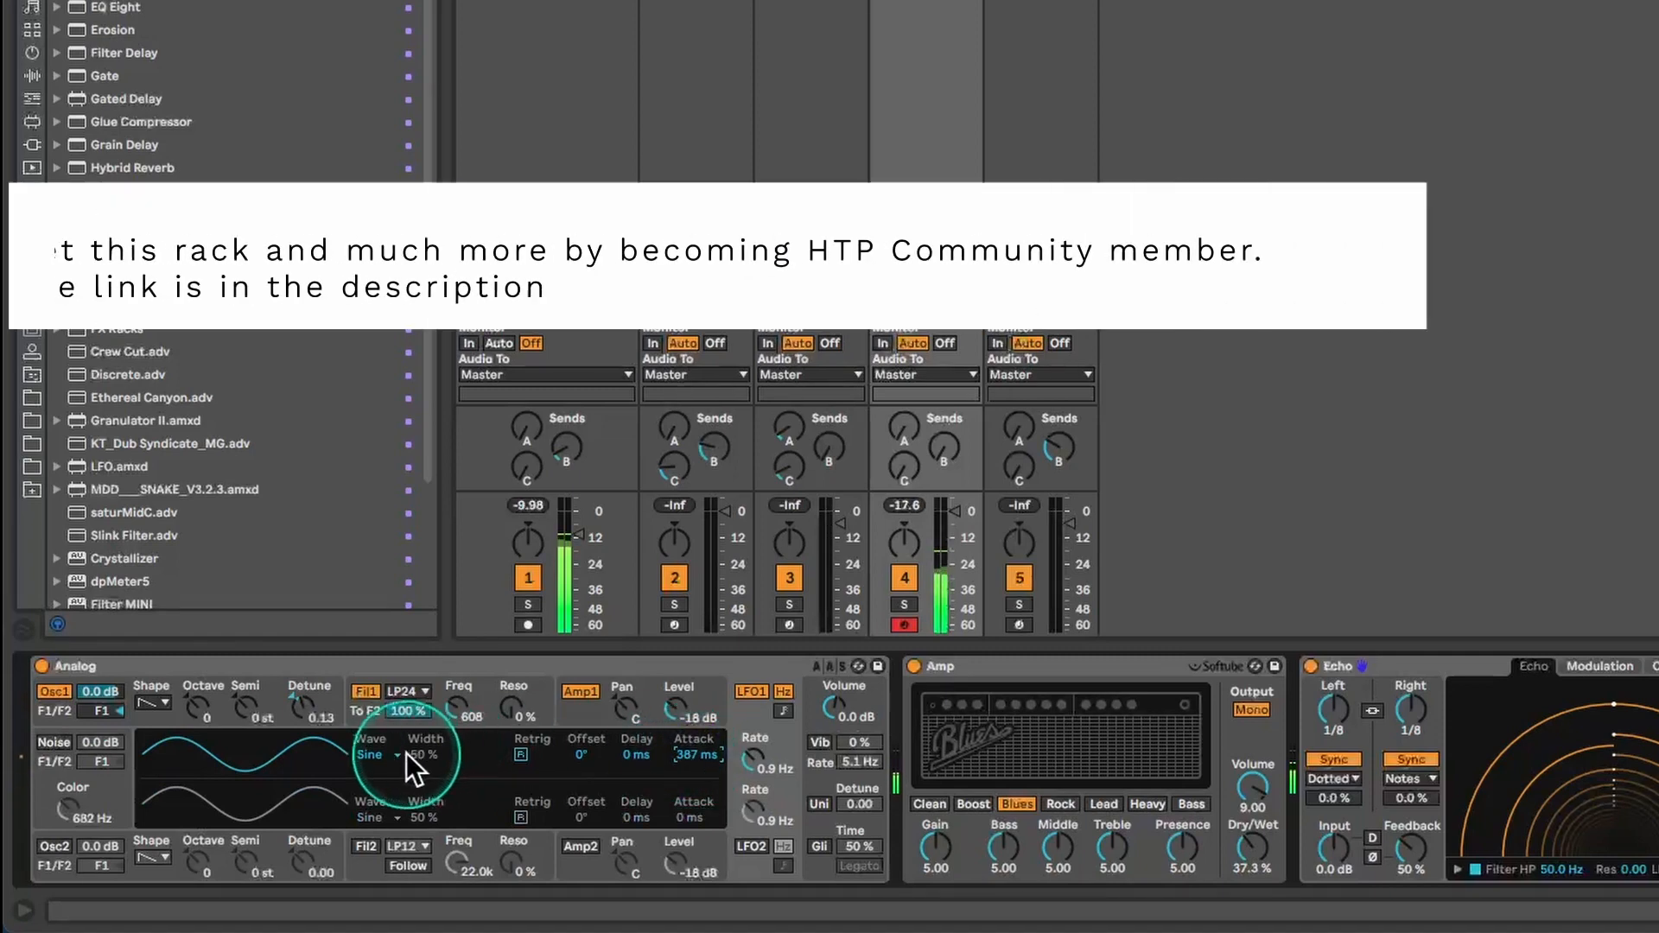
{"action": "left_click_drag", "start_coordinate": [588, 755], "coordinate": [588, 733]}
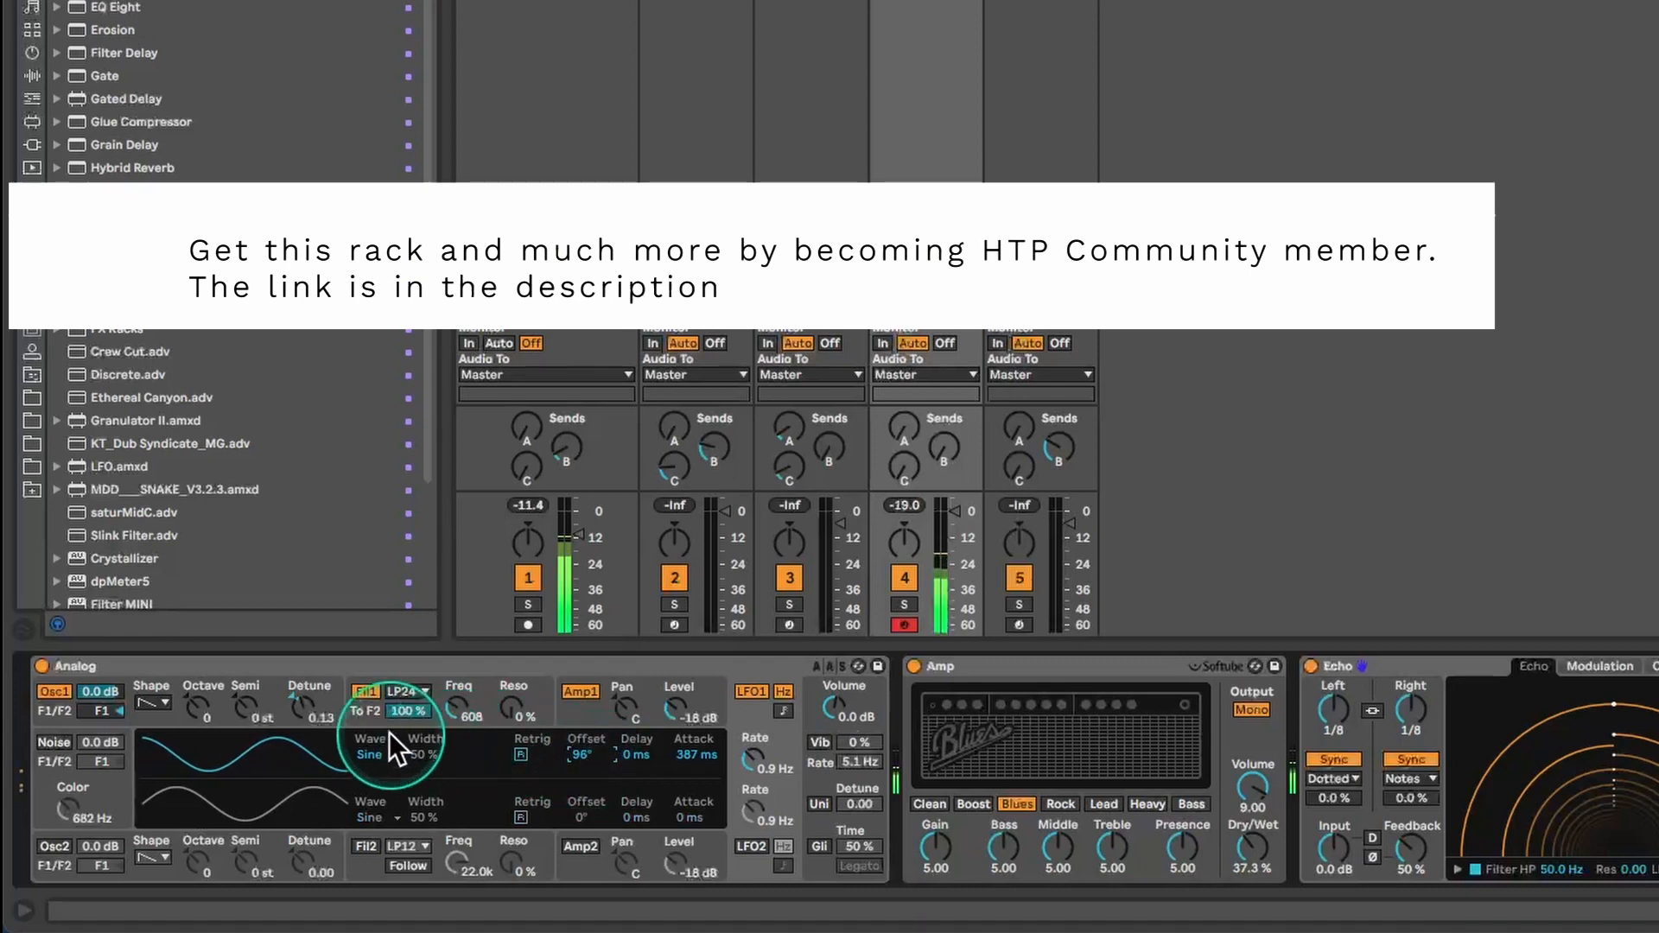
Step: Raise filter 1's Freq Mod Env to 5.55 and set oscillator 1's Octave to -1
{"action": "left_click", "coordinate": [365, 710]}
{"action": "left_click_drag", "start_coordinate": [527, 817], "coordinate": [528, 783]}
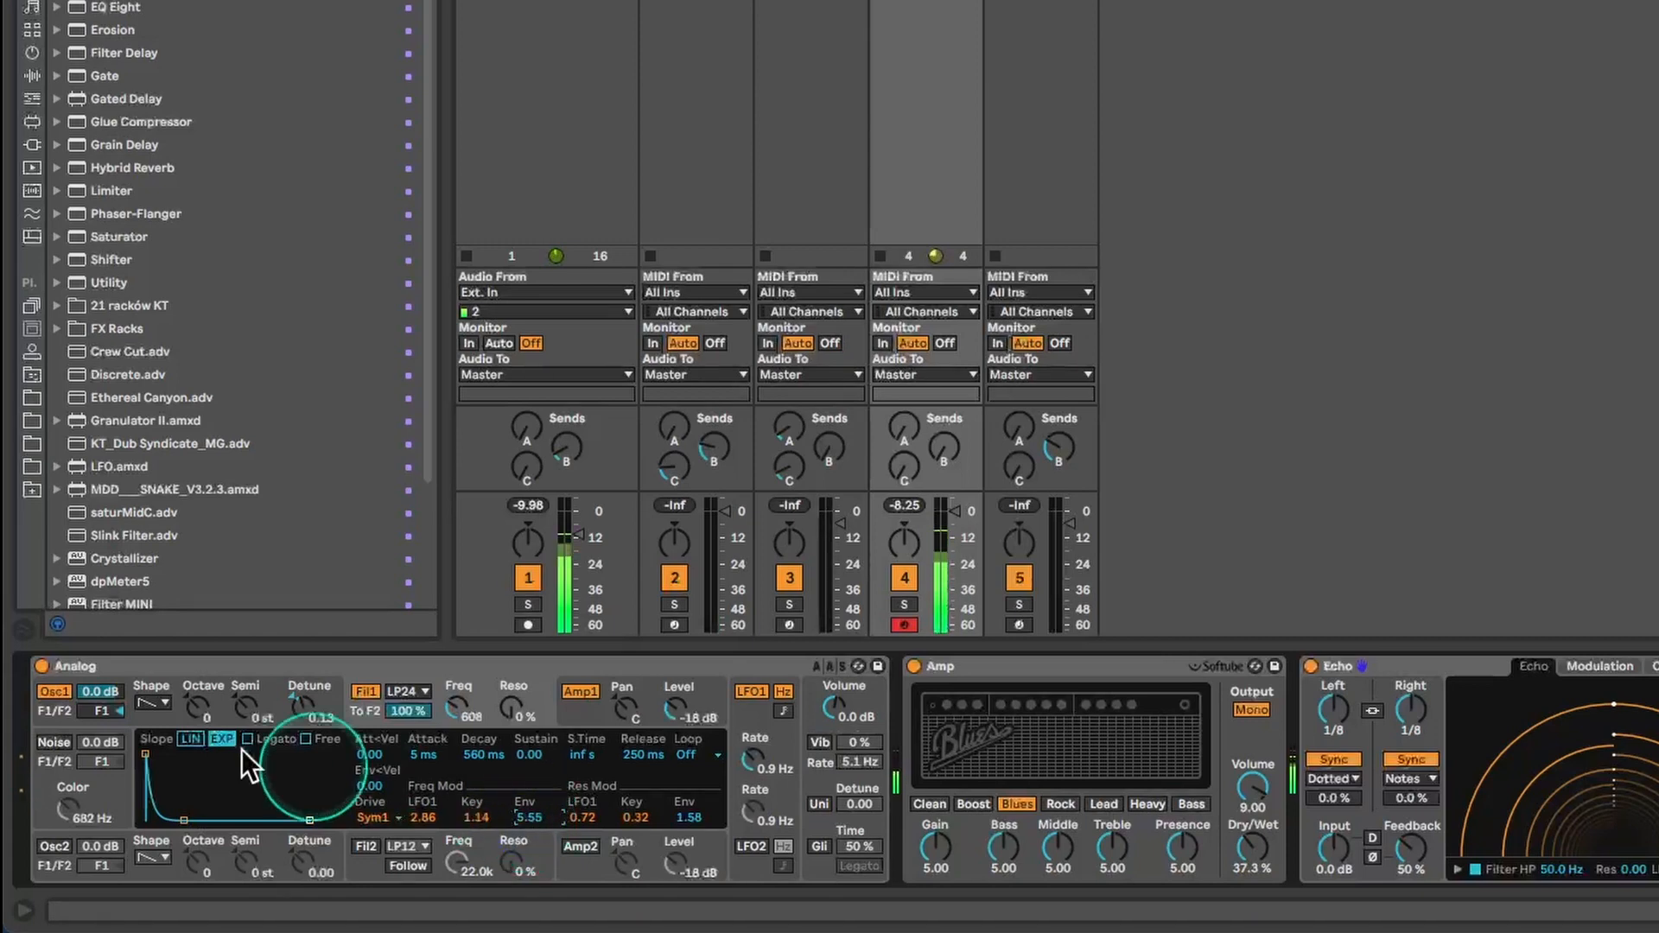
{"action": "left_click", "coordinate": [196, 709]}
{"action": "left_click_drag", "start_coordinate": [196, 707], "coordinate": [196, 717]}
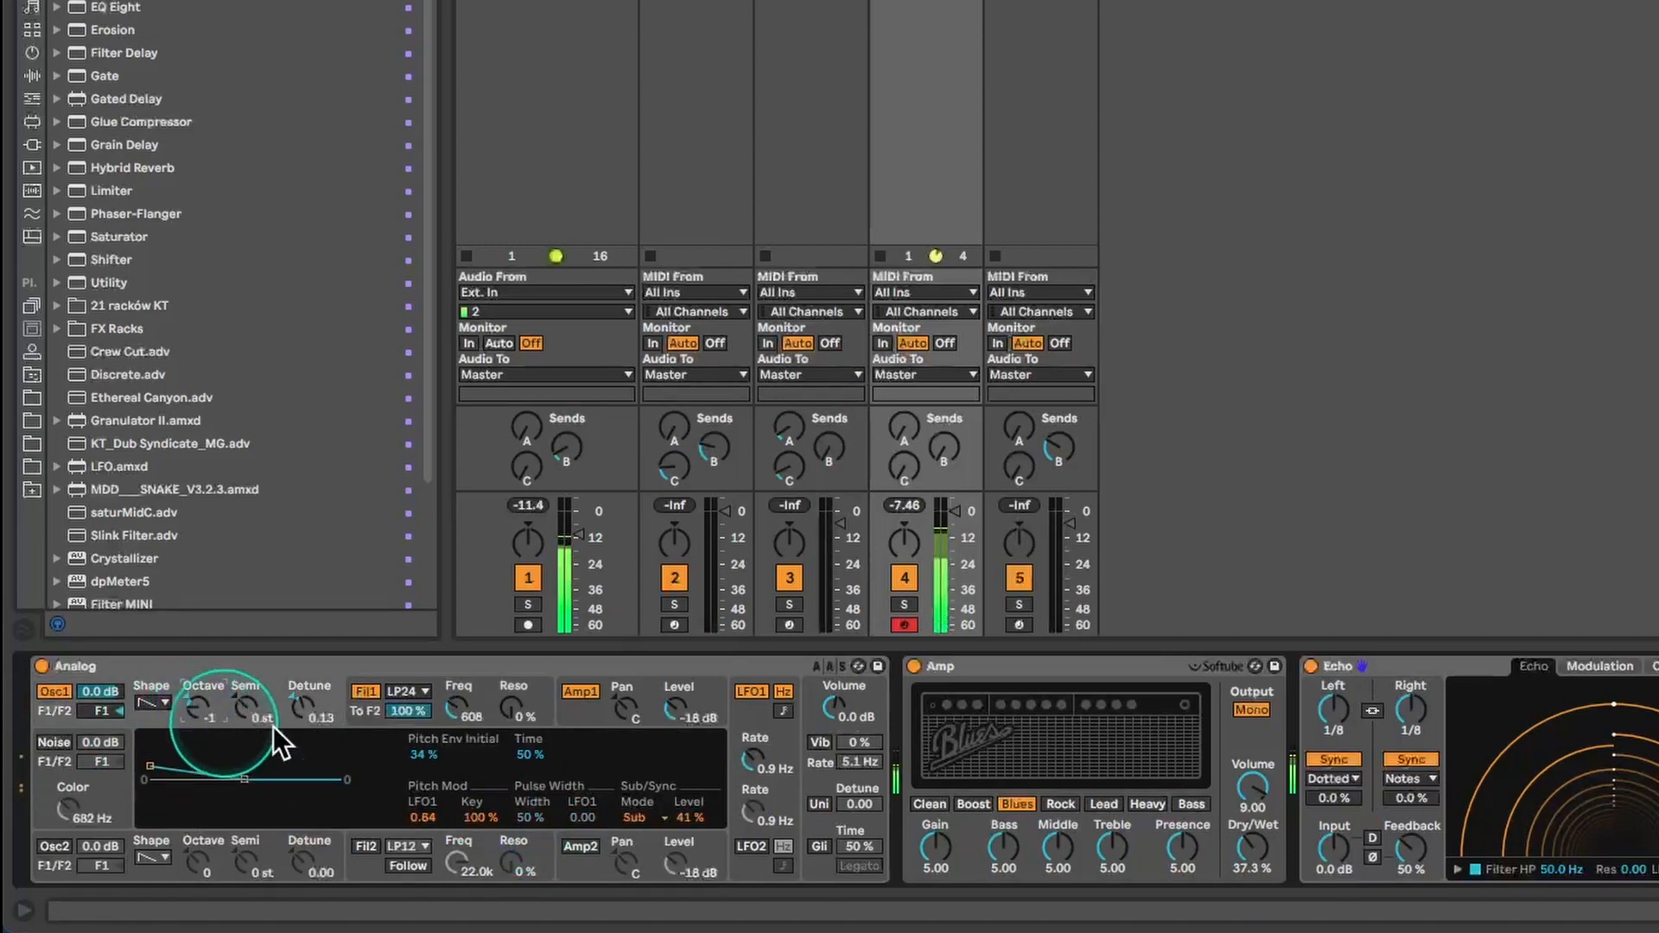
Step: For filter 1, set Res Mod LFO1 to 1.43 and Key to 0.72, Freq Mod Env to 3.63, and Env<Vel to 1.39
{"action": "left_click", "coordinate": [368, 694]}
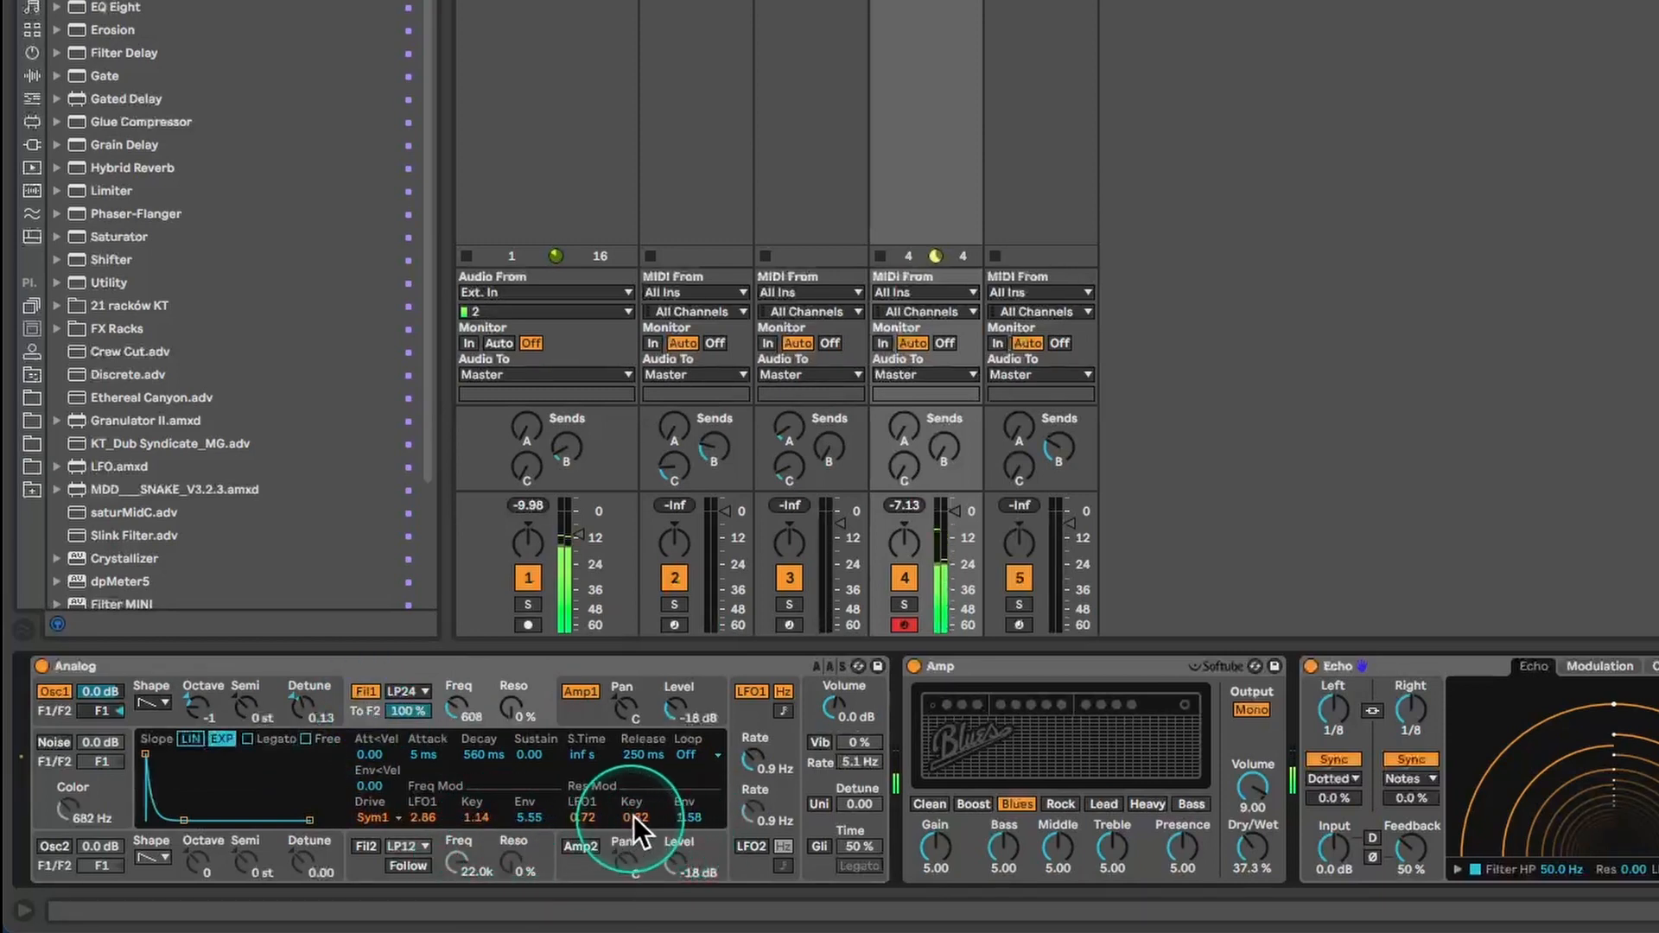
{"action": "left_click", "coordinate": [582, 817]}
{"action": "left_click_drag", "start_coordinate": [575, 819], "coordinate": [524, 835]}
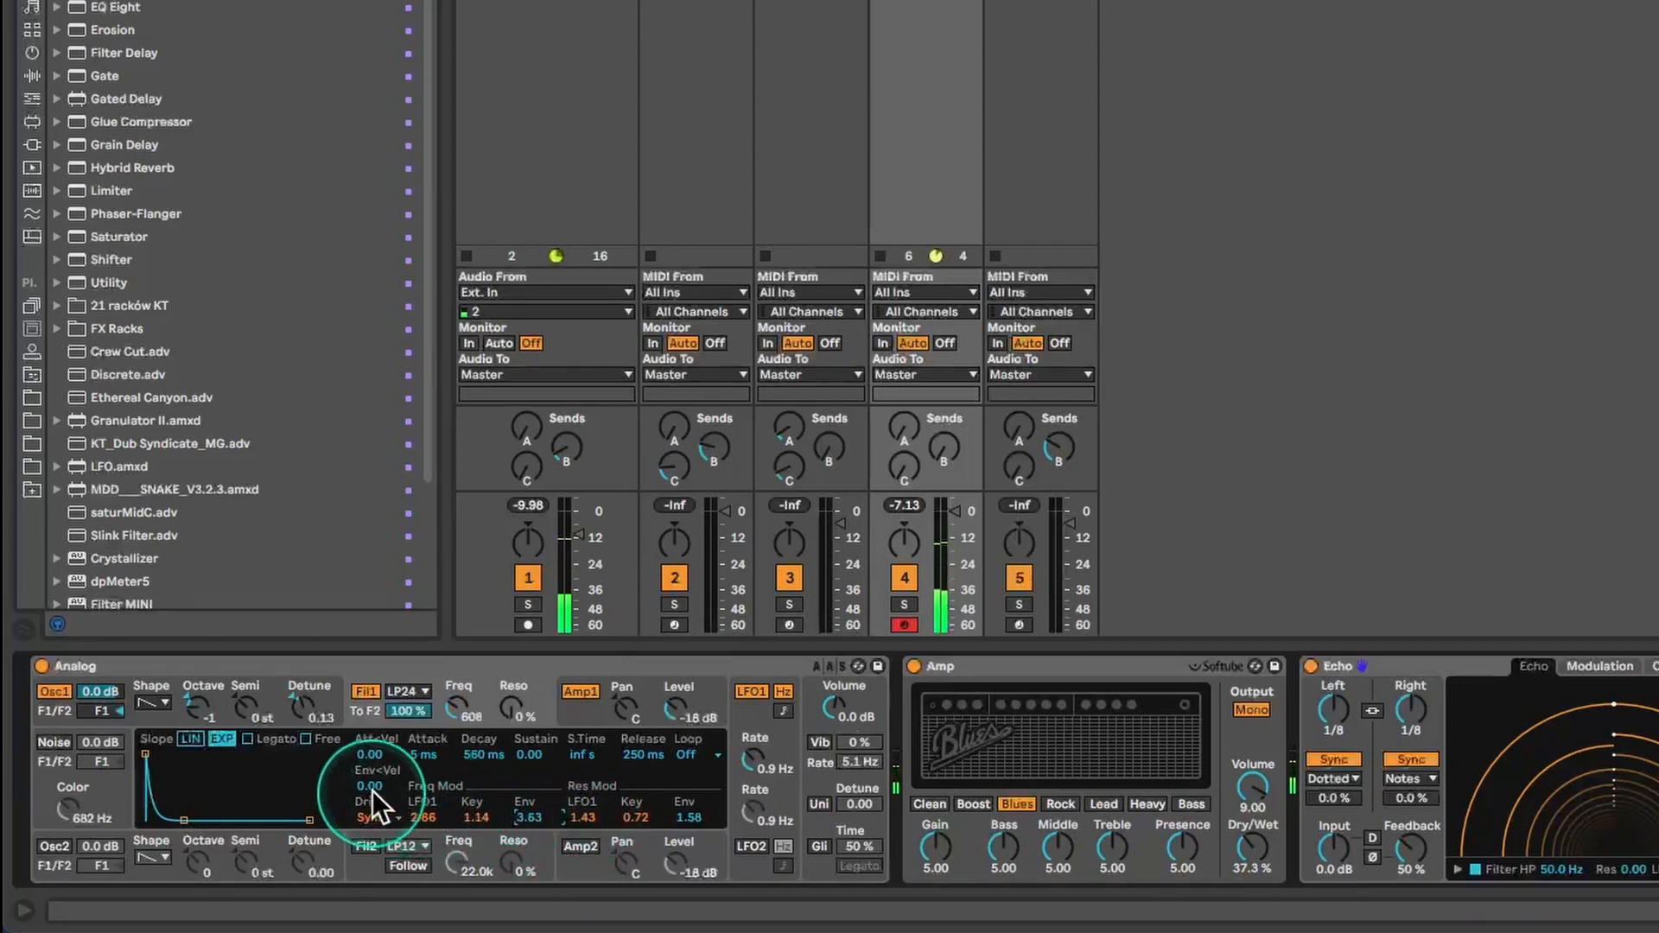
{"action": "mouse_move", "coordinate": [372, 788]}
{"action": "left_mouse_down"}
{"action": "mouse_move", "coordinate": [371, 759]}
{"action": "mouse_move", "coordinate": [372, 783]}
{"action": "left_mouse_up"}
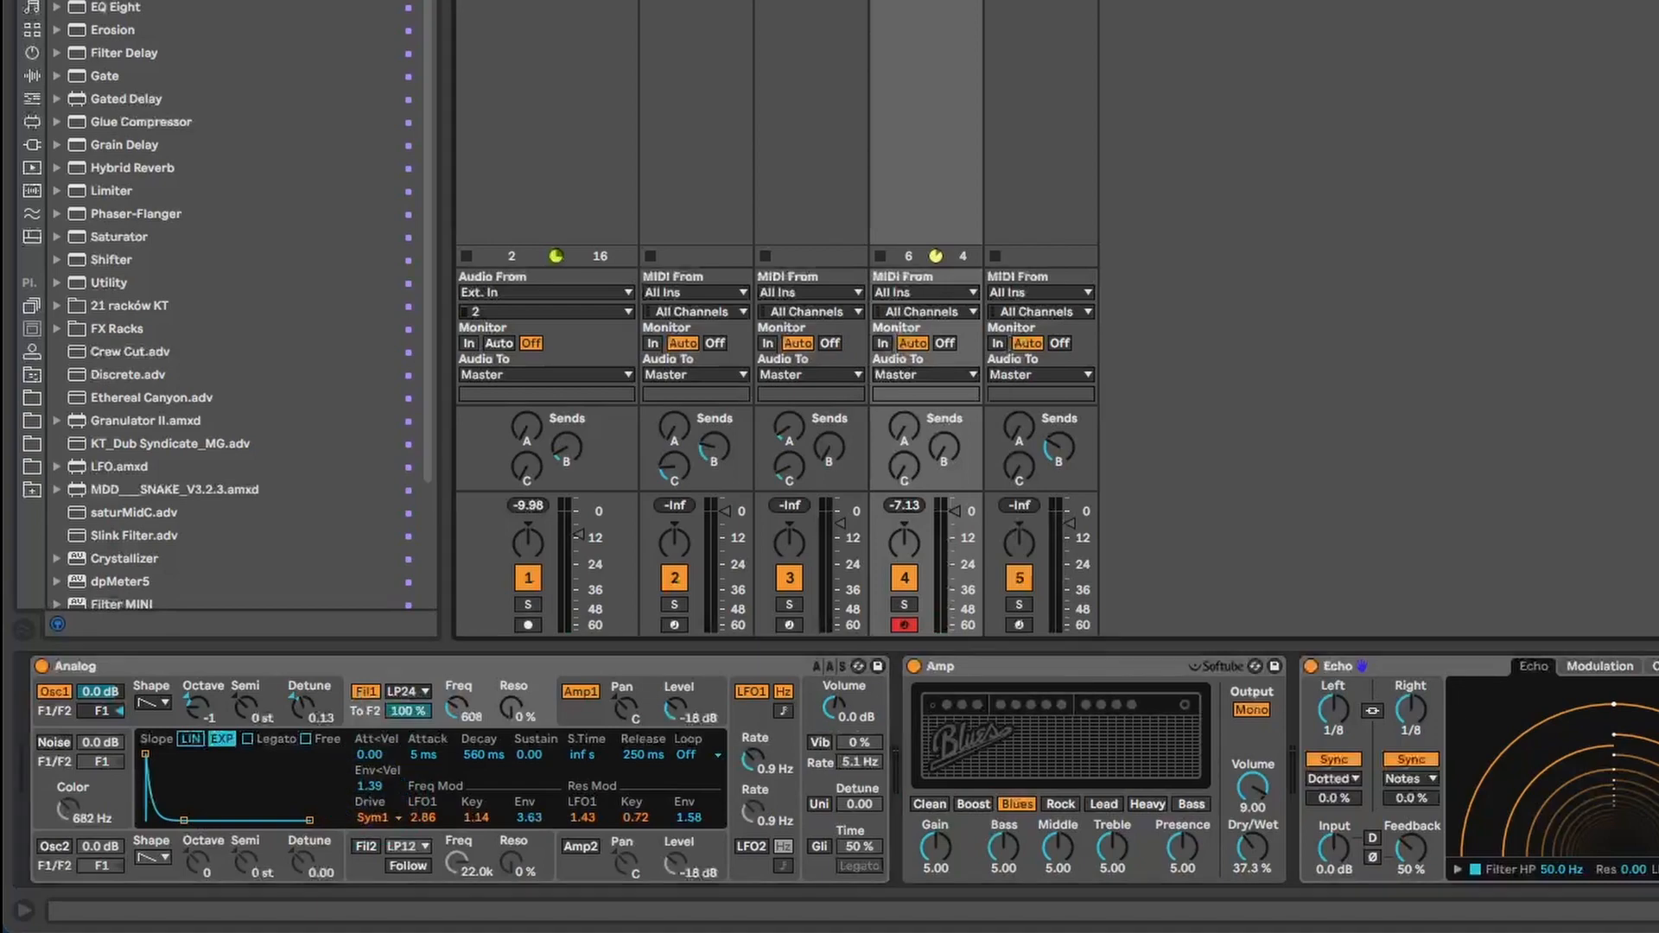
Step: Inspect the notes and velocities of the Analog track's clip, including the C2 note, and return to the track's devices
{"action": "left_click", "coordinate": [1037, 475]}
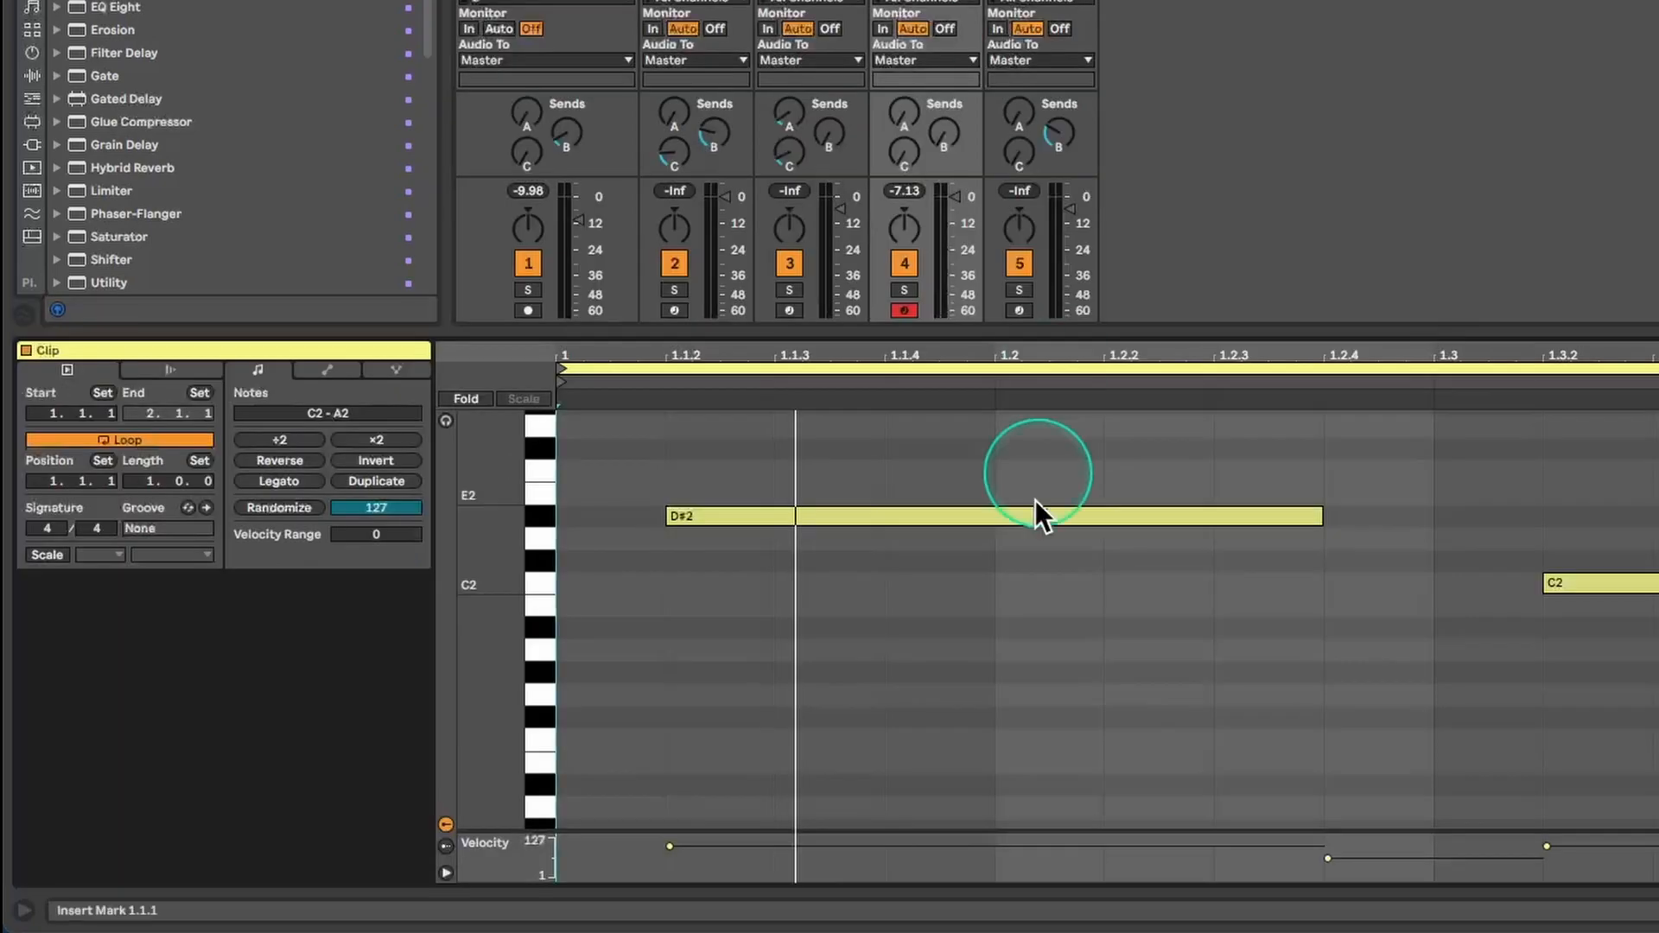
{"action": "scroll", "coordinate": [1283, 516], "scroll_direction": "up", "scroll_amount": 3}
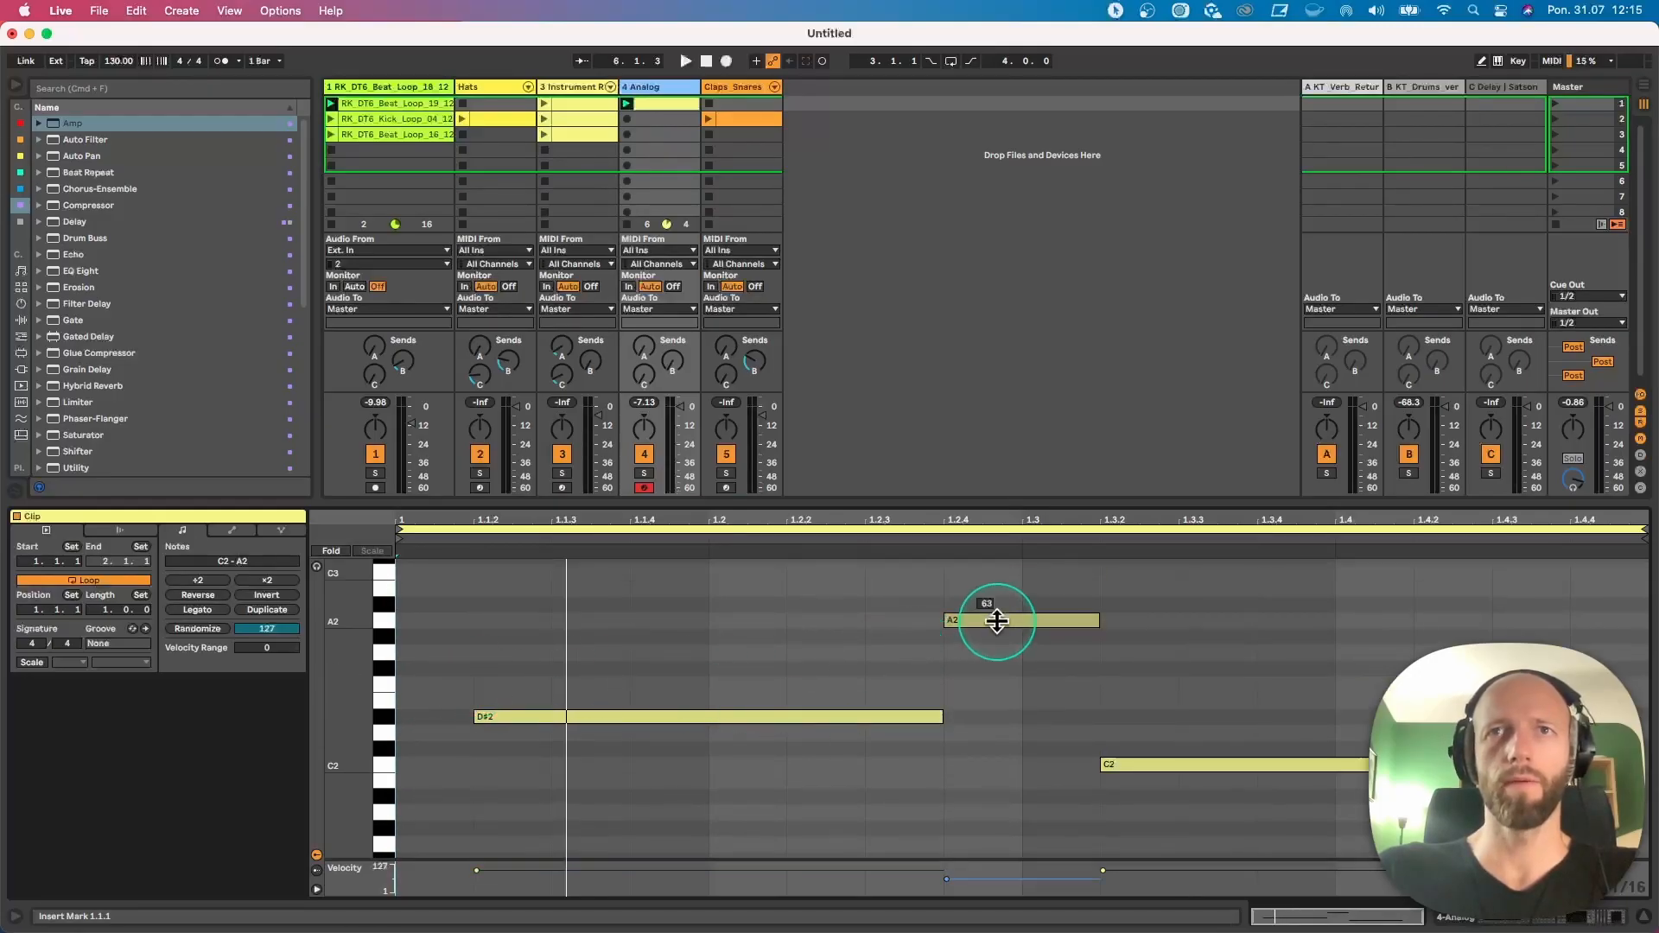
{"action": "left_click", "coordinate": [1174, 761]}
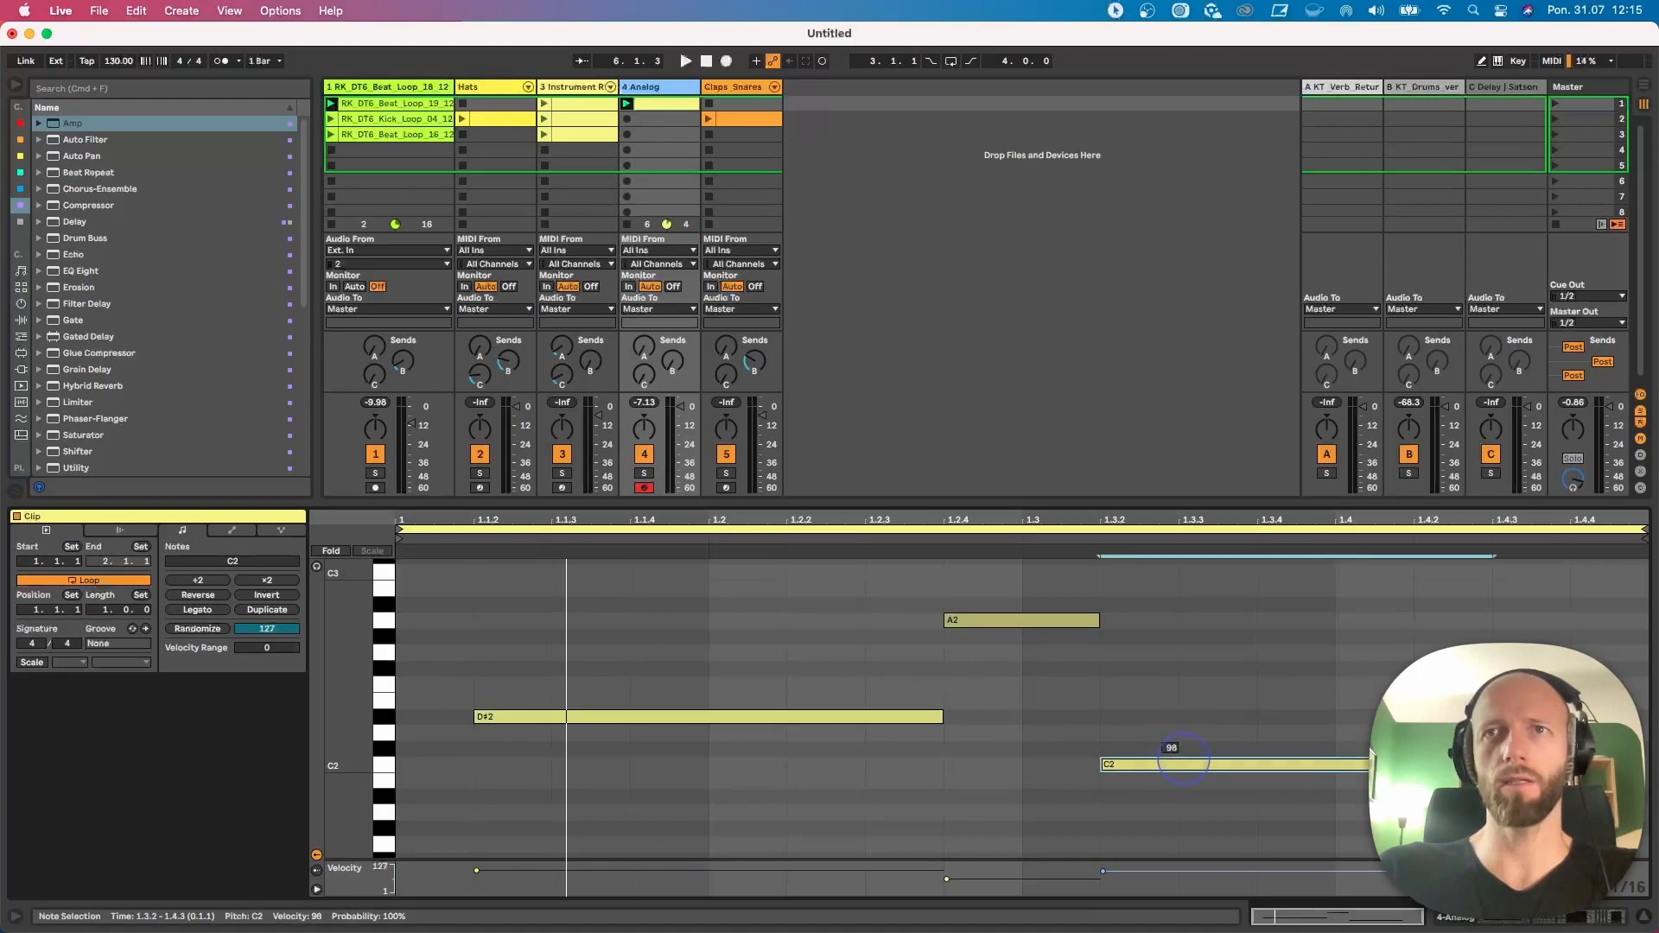
{"action": "double_click", "coordinate": [643, 88]}
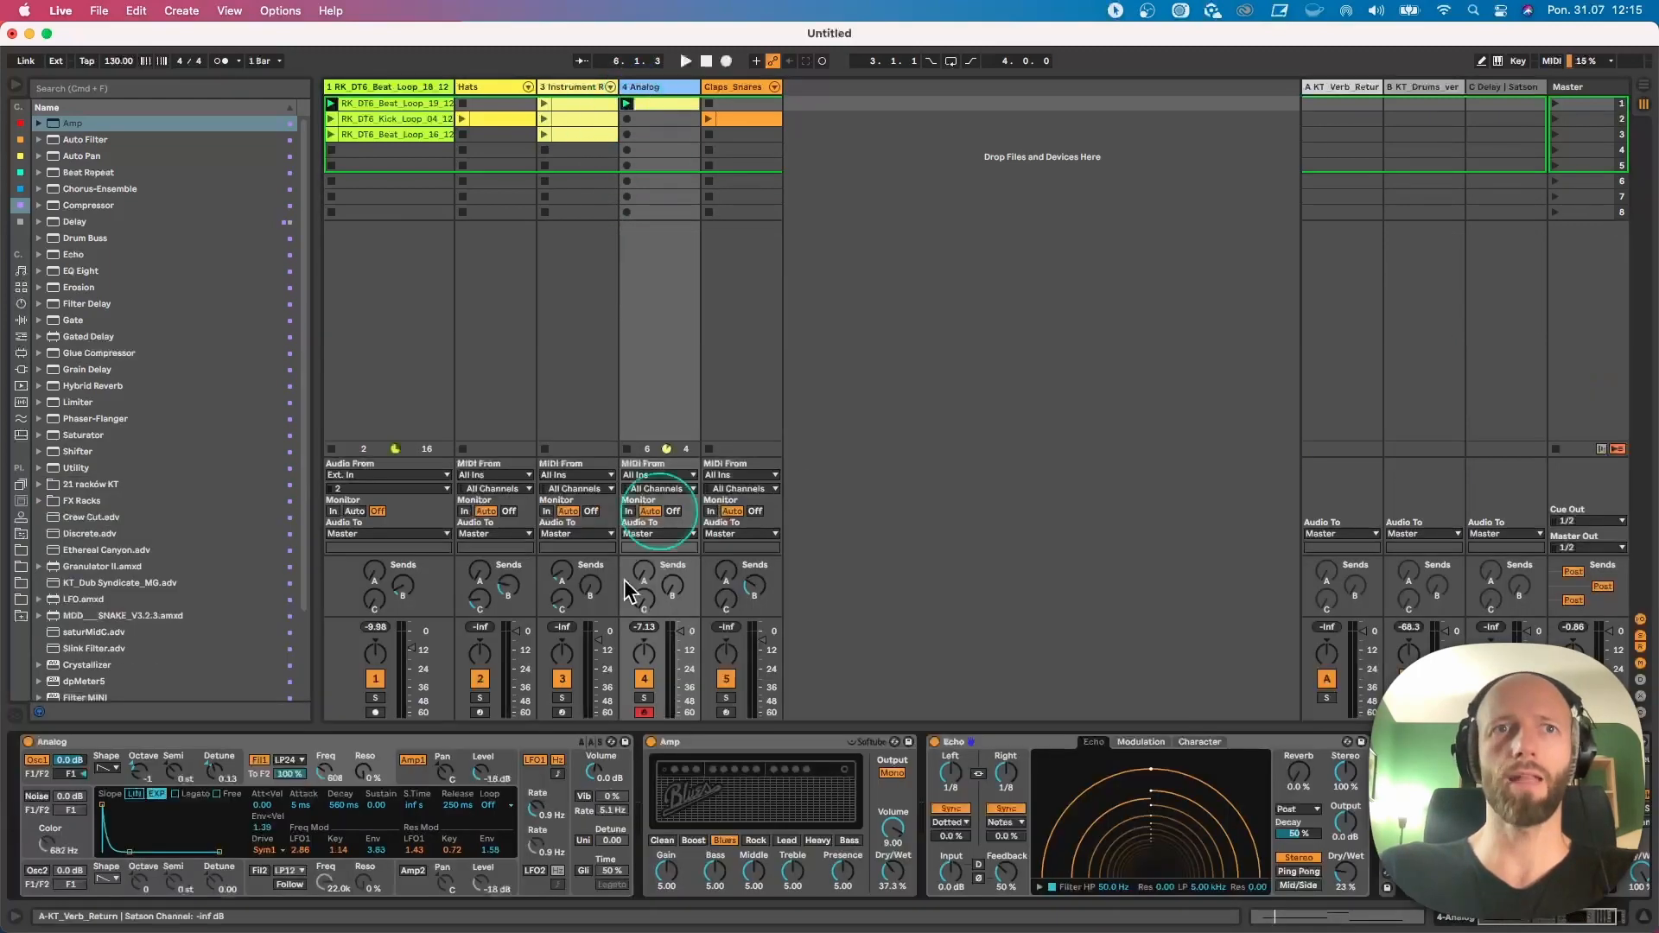
Step: With the loop playing, set filter 1's Freq to 496 and its envelope Decay to 1.42 s
{"action": "key", "text": "space"}
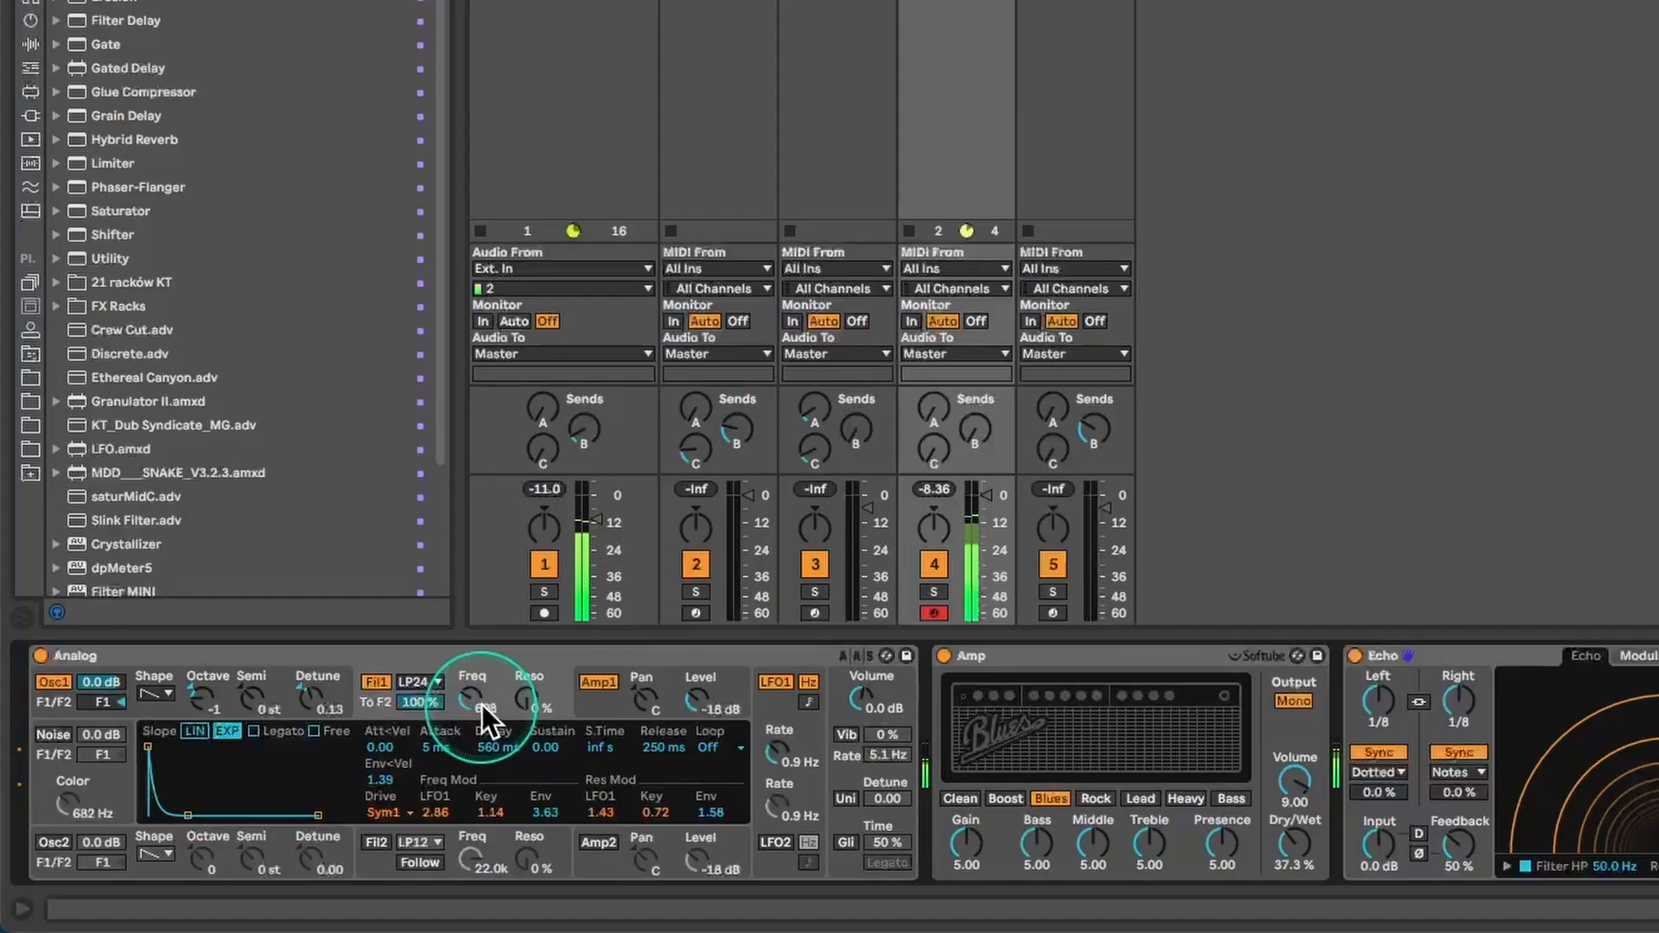
{"action": "left_click_drag", "start_coordinate": [484, 713], "coordinate": [484, 730]}
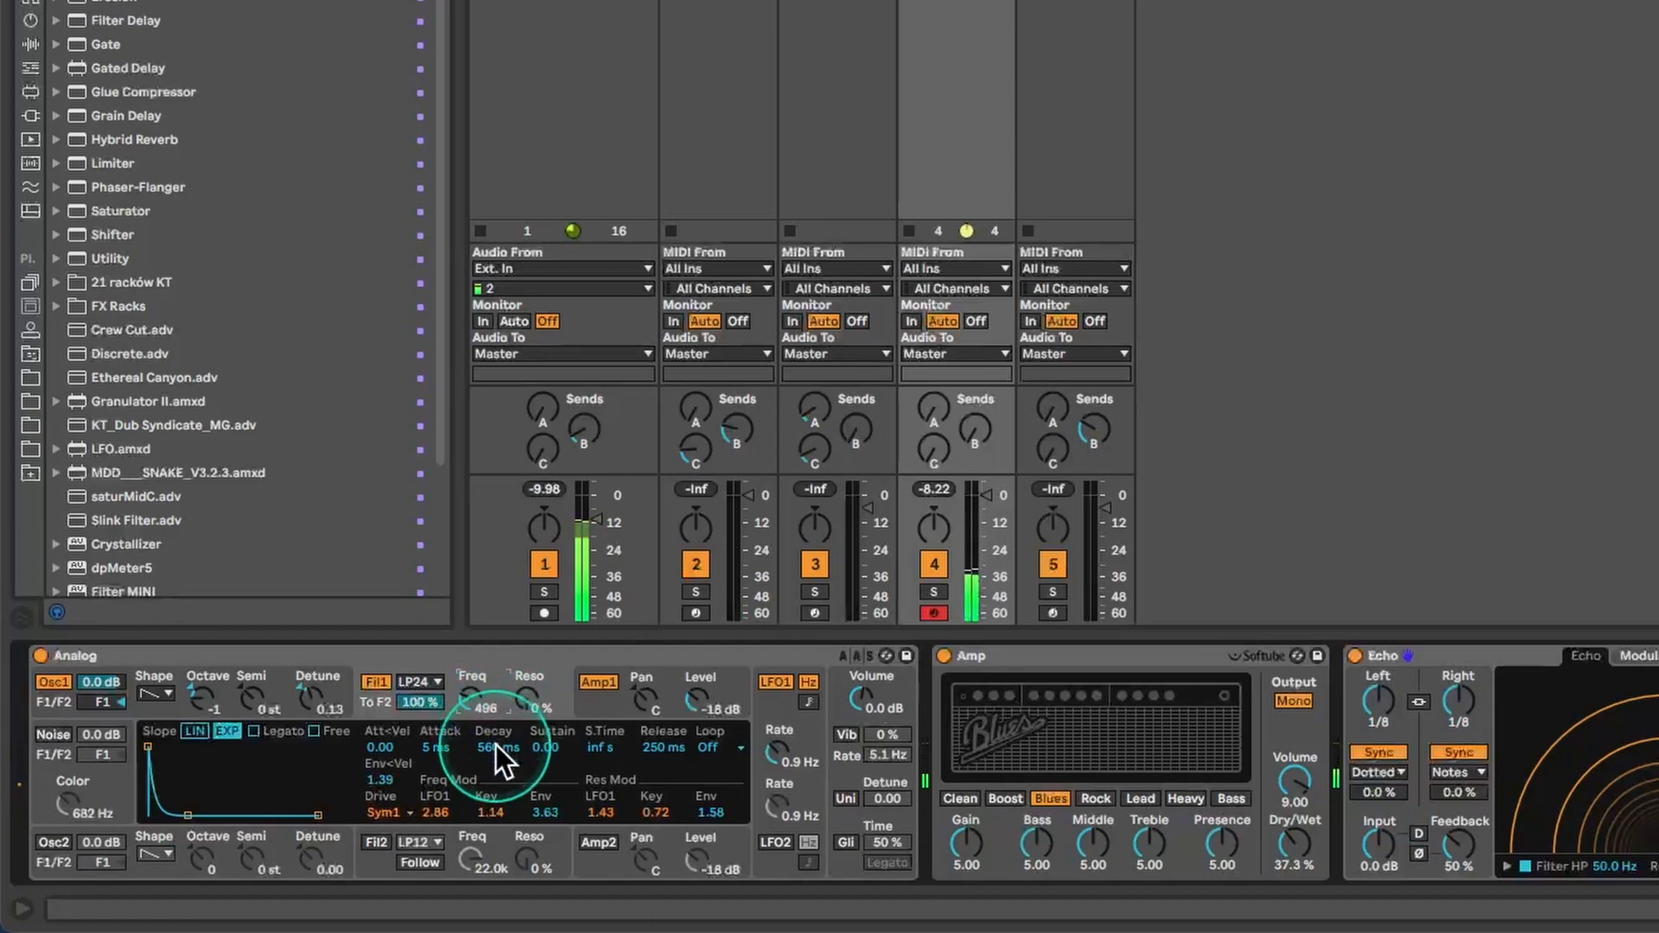
{"action": "left_click_drag", "start_coordinate": [497, 748], "coordinate": [489, 748]}
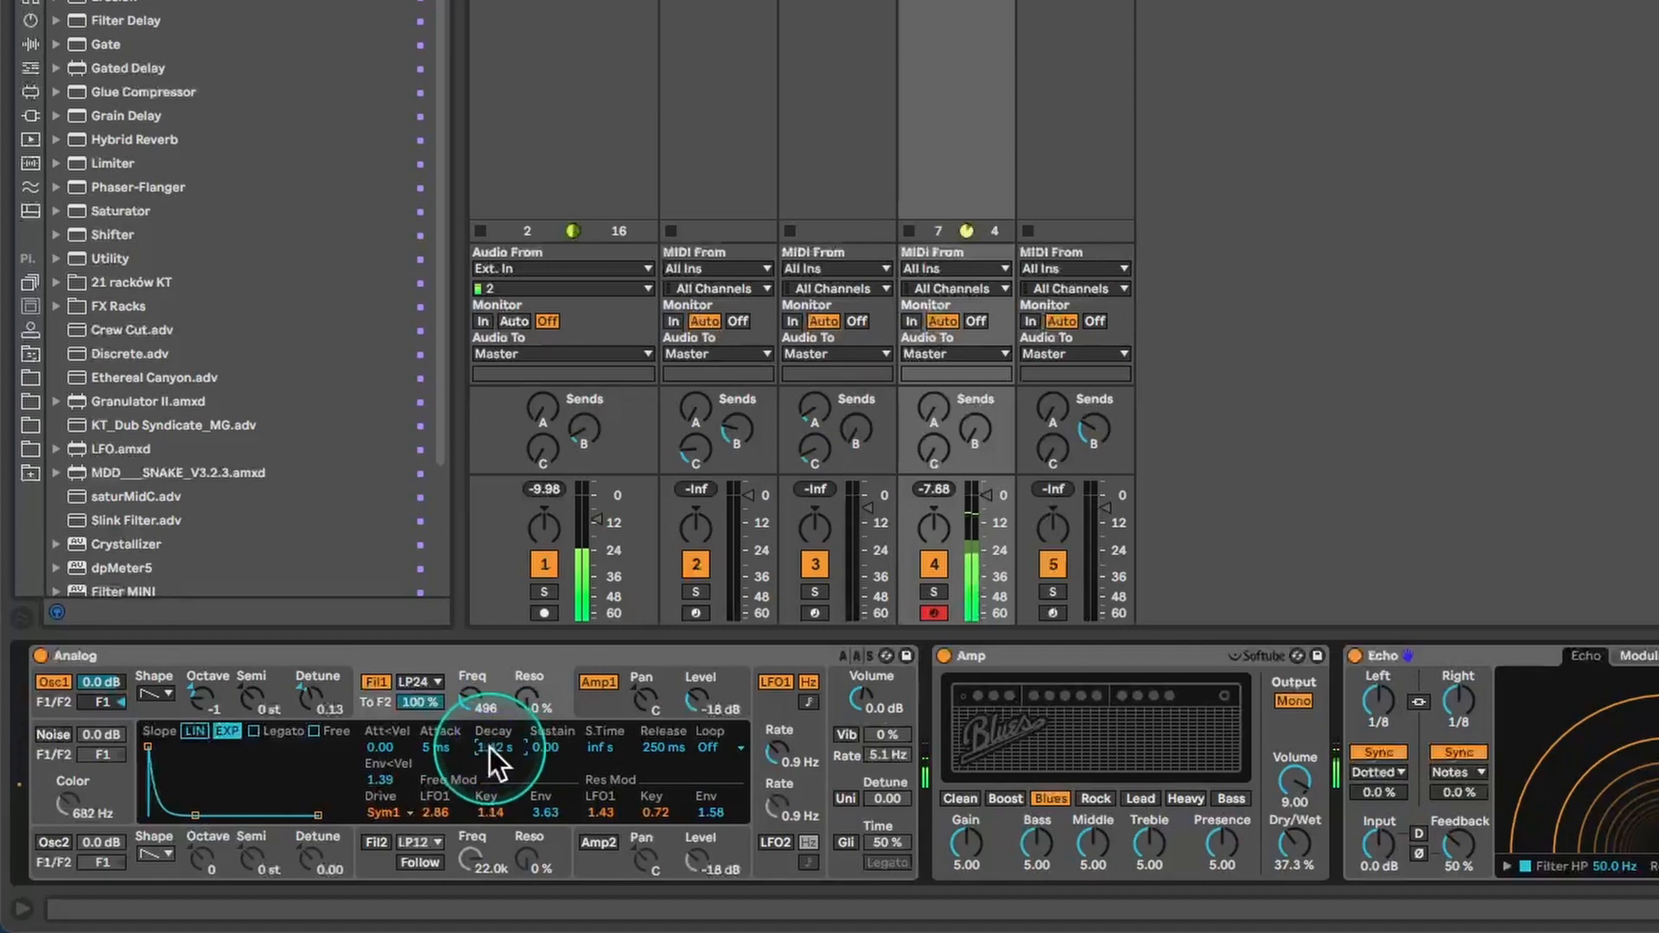
Step: Mute the Analog track and launch the first clip on track 3 to compare the original sound, and reselect the Analog track
{"action": "left_click", "coordinate": [935, 564]}
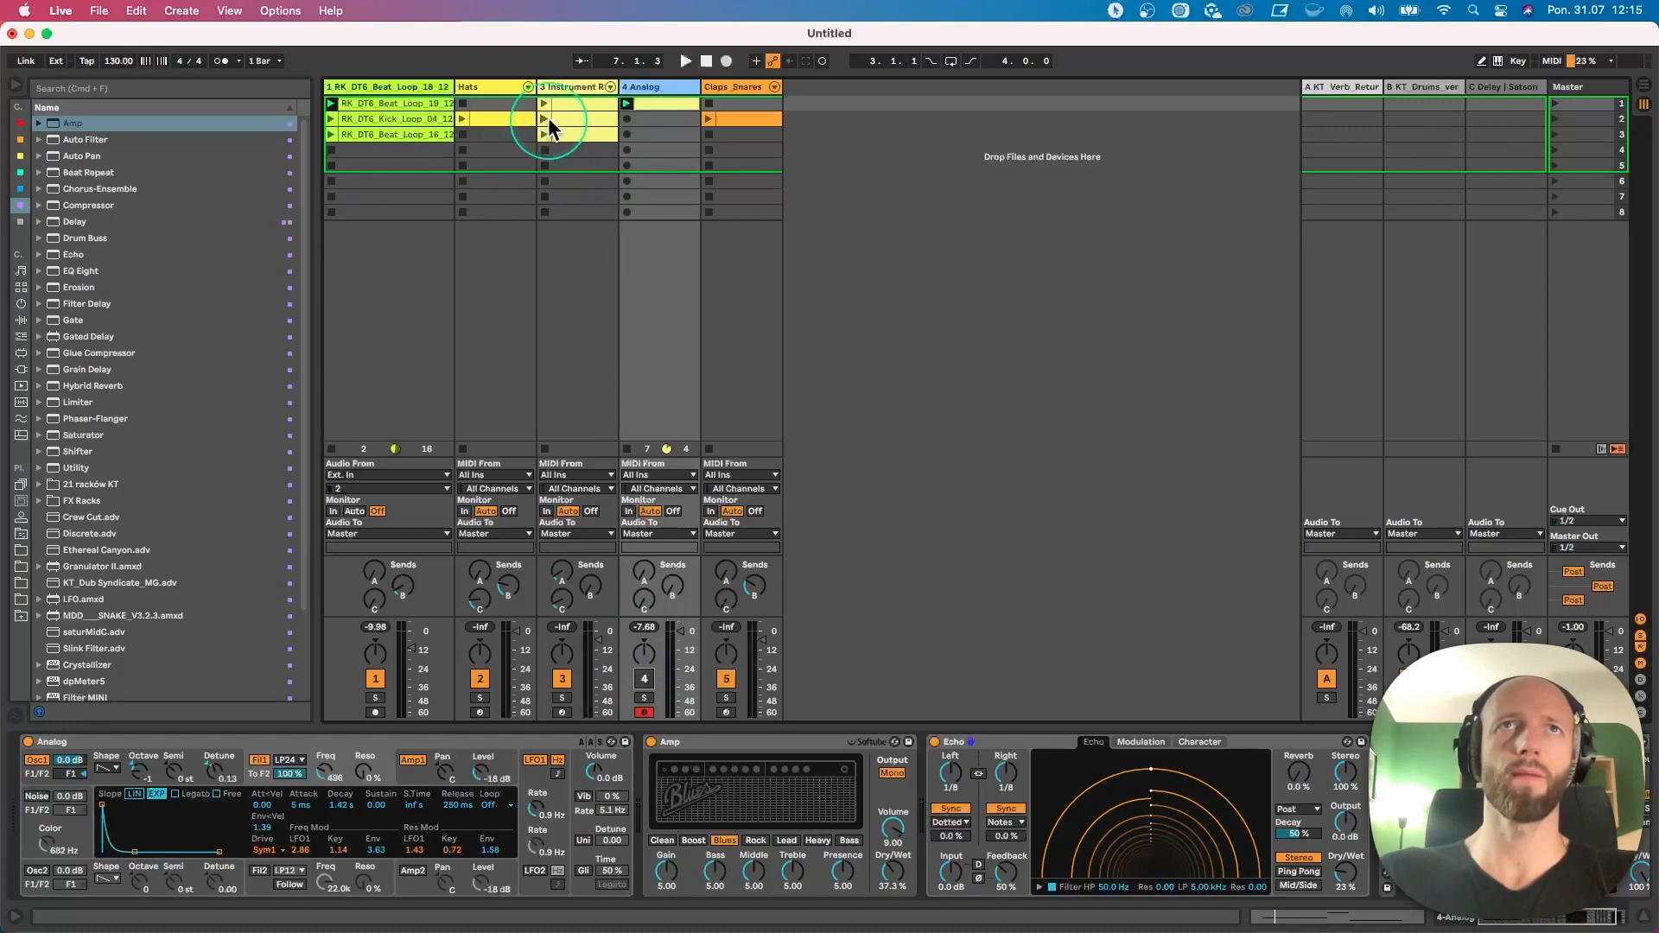
{"action": "left_click", "coordinate": [544, 104]}
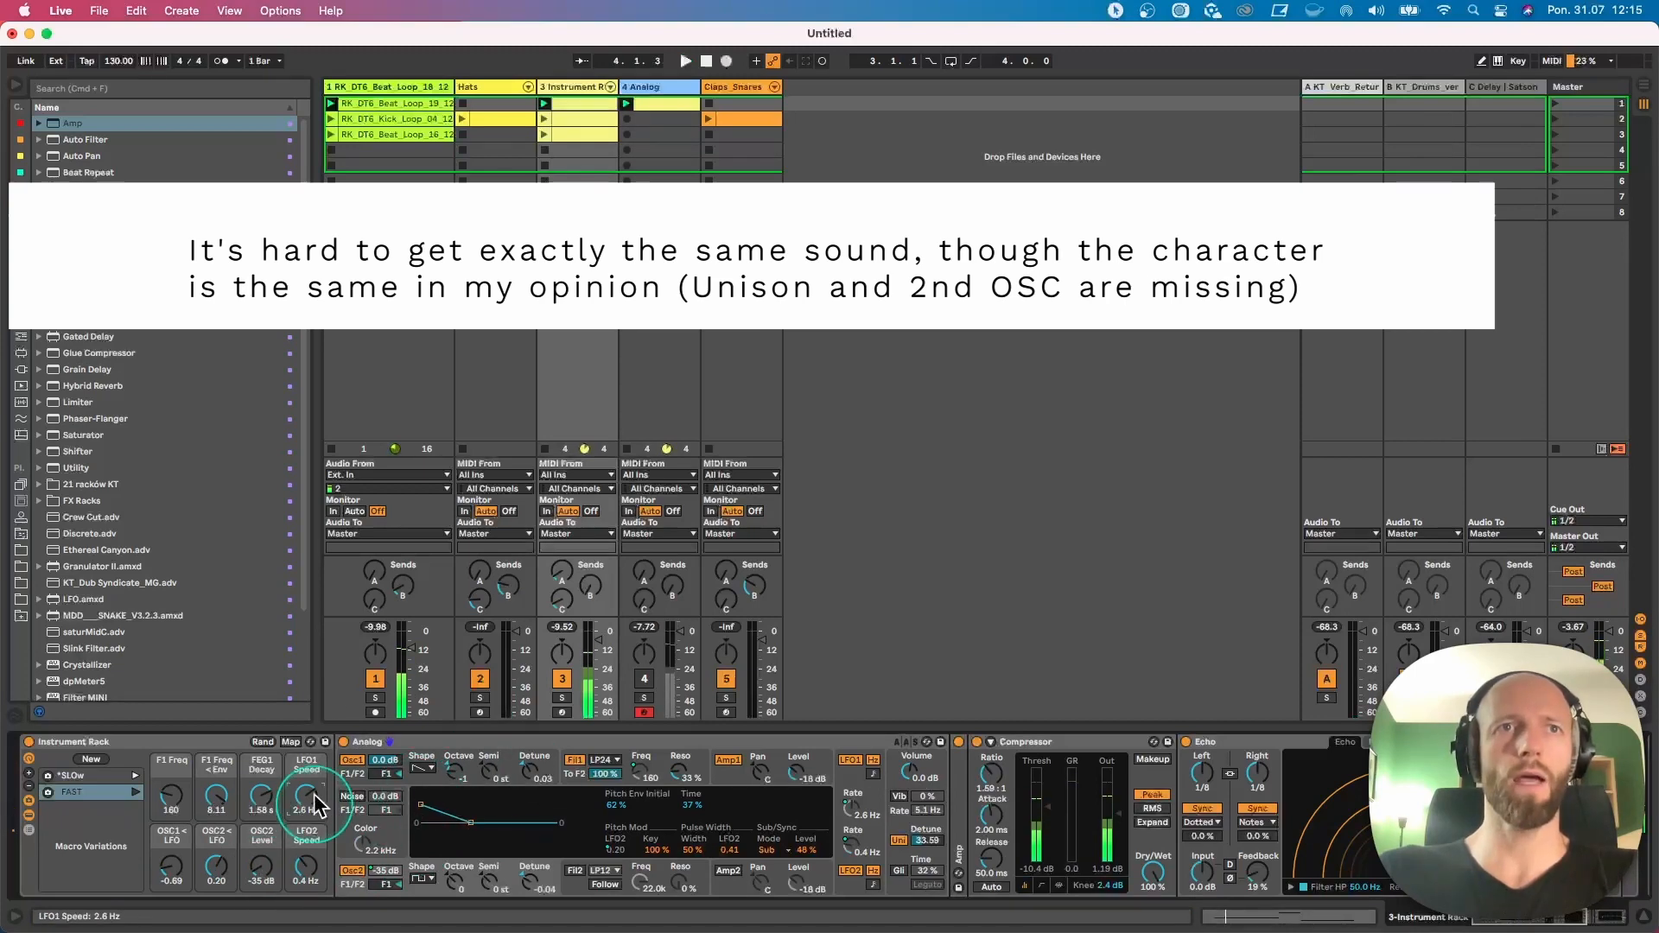
{"action": "left_click", "coordinate": [663, 87]}
Step: Mute track 3, play the loop, and set LFO1's Rate to 2.0 Hz on the Analog track
{"action": "left_click", "coordinate": [557, 811]}
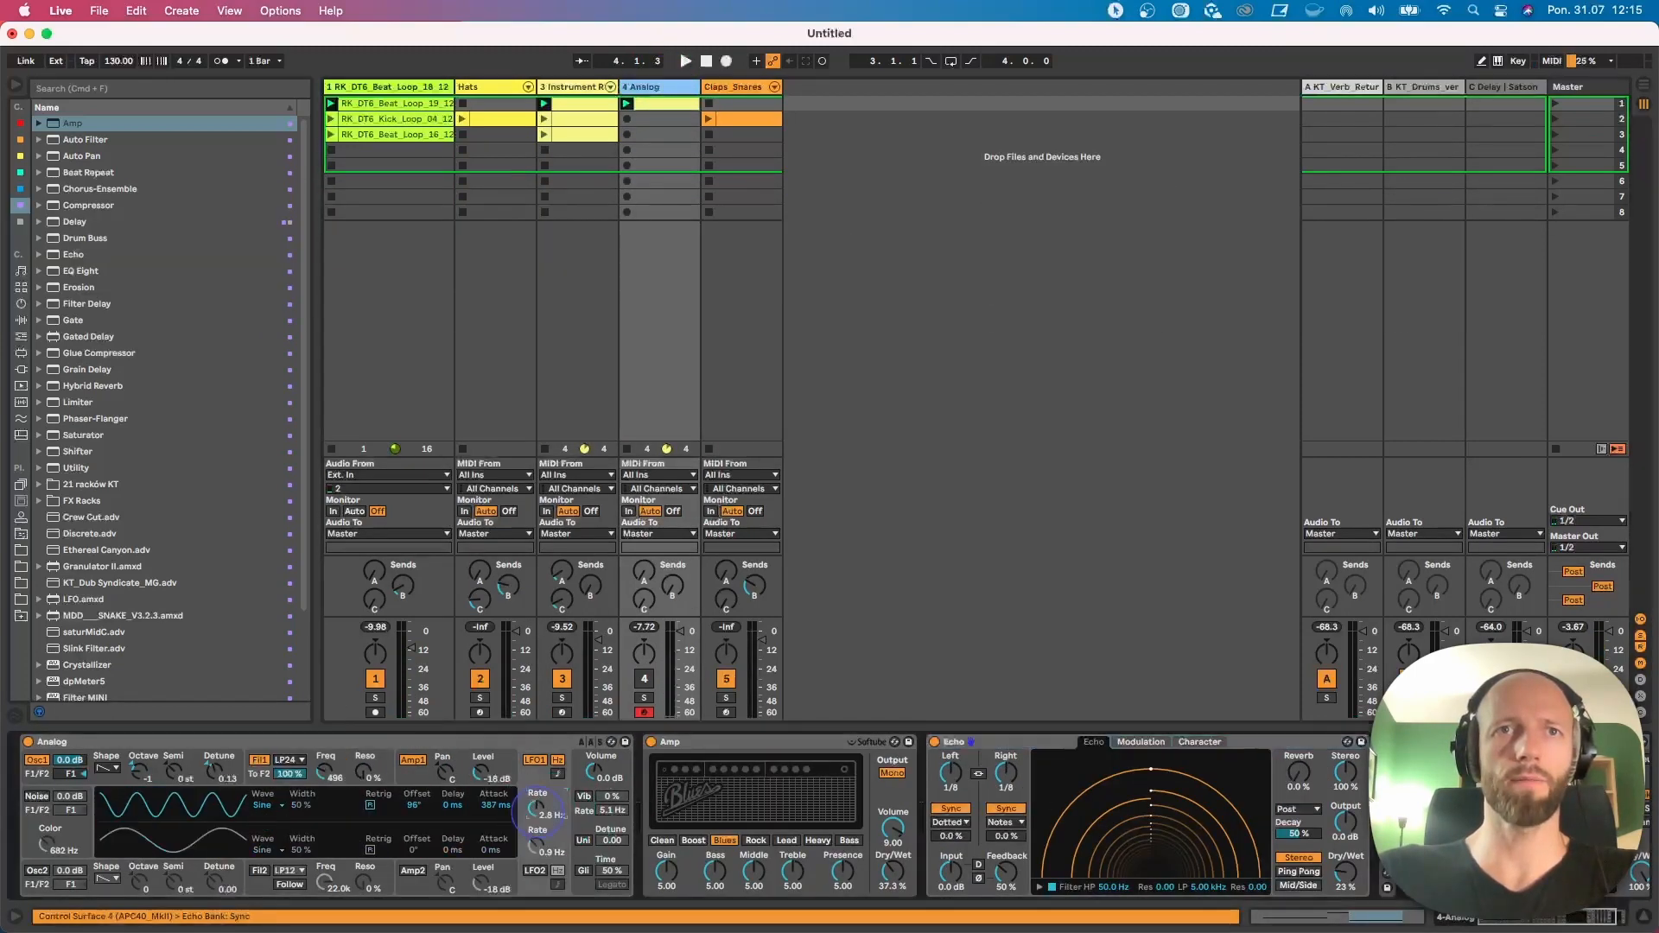
{"action": "left_click", "coordinate": [561, 683]}
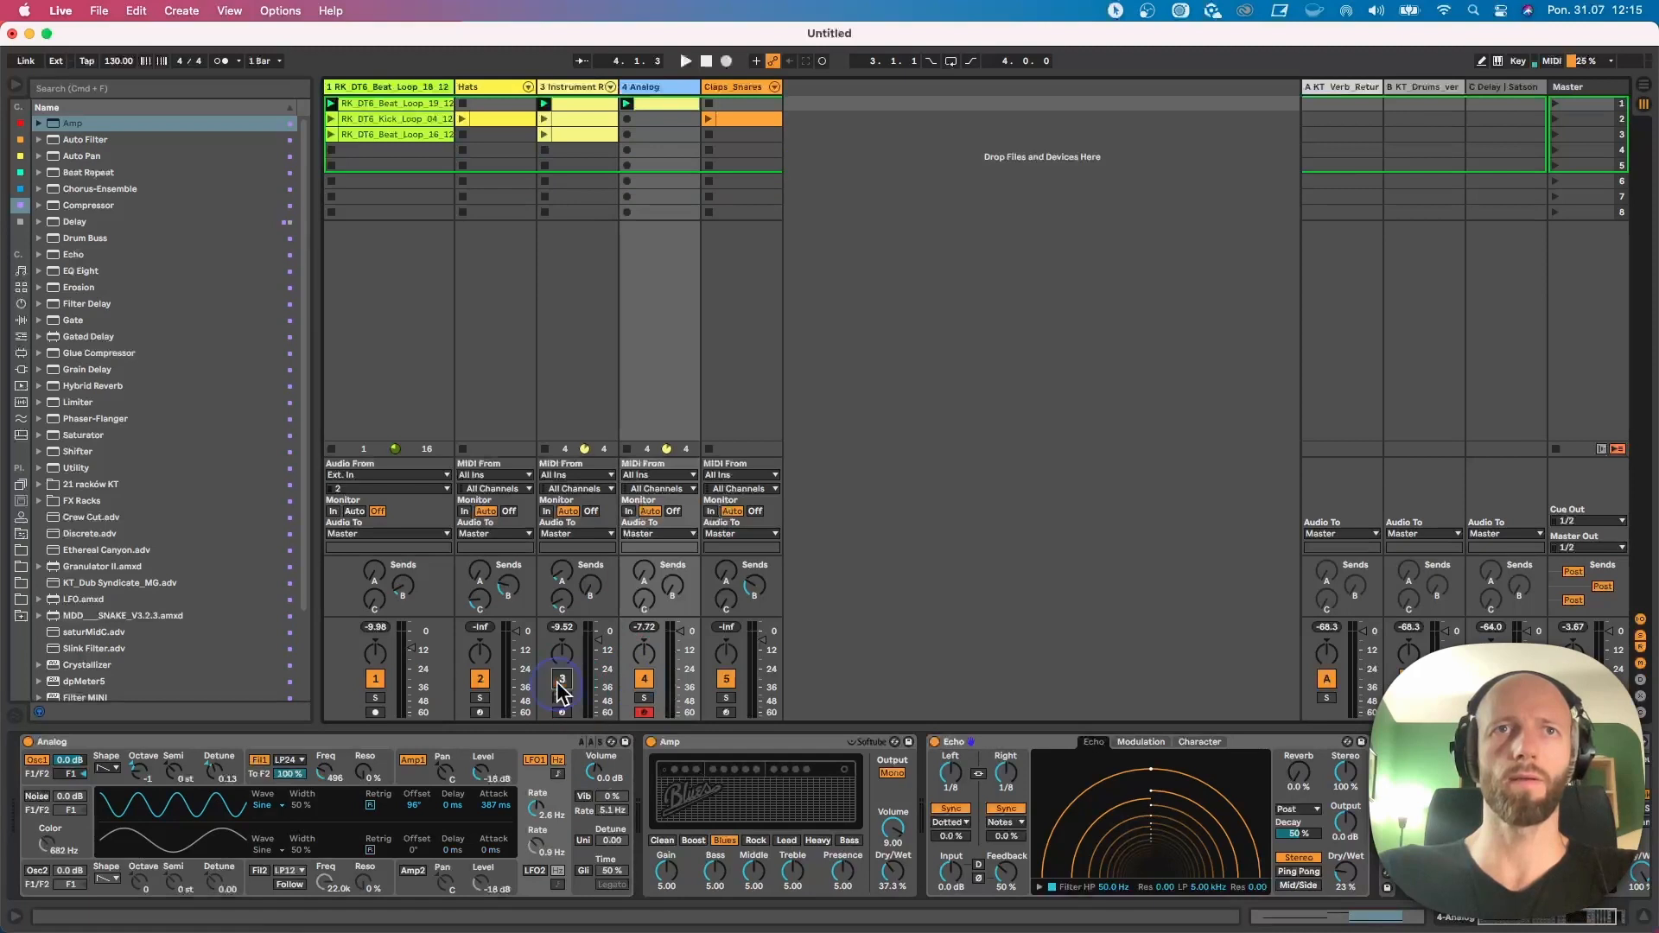
{"action": "key", "text": "space"}
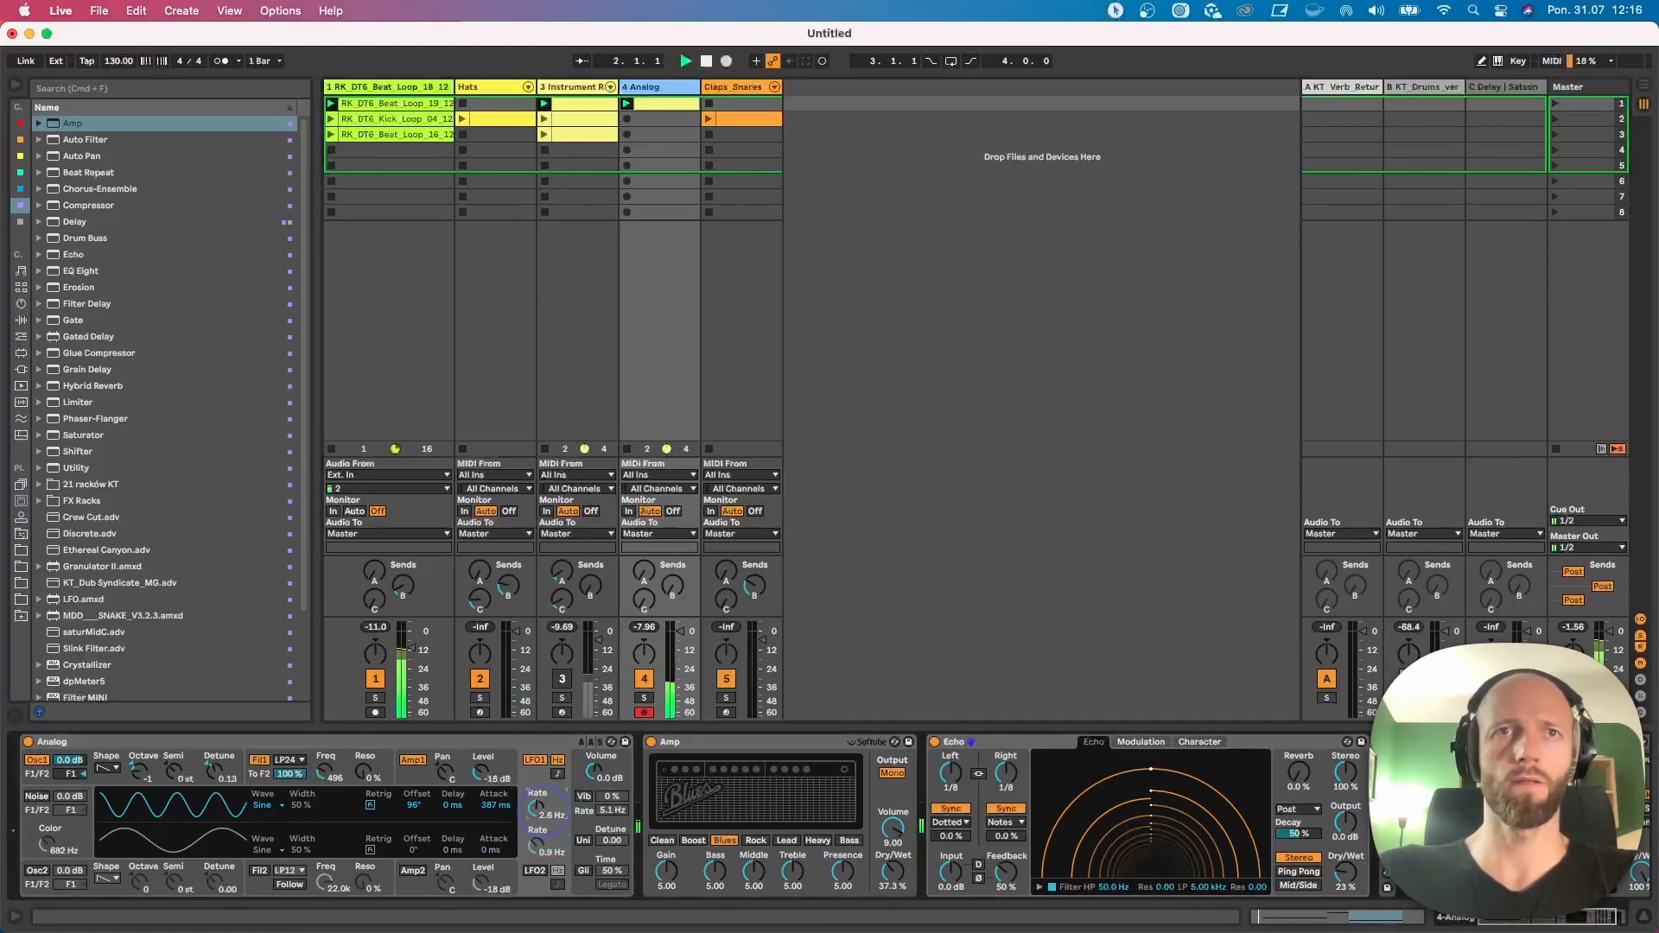
{"action": "left_click_drag", "start_coordinate": [537, 806], "coordinate": [539, 817]}
{"action": "key", "text": "space"}
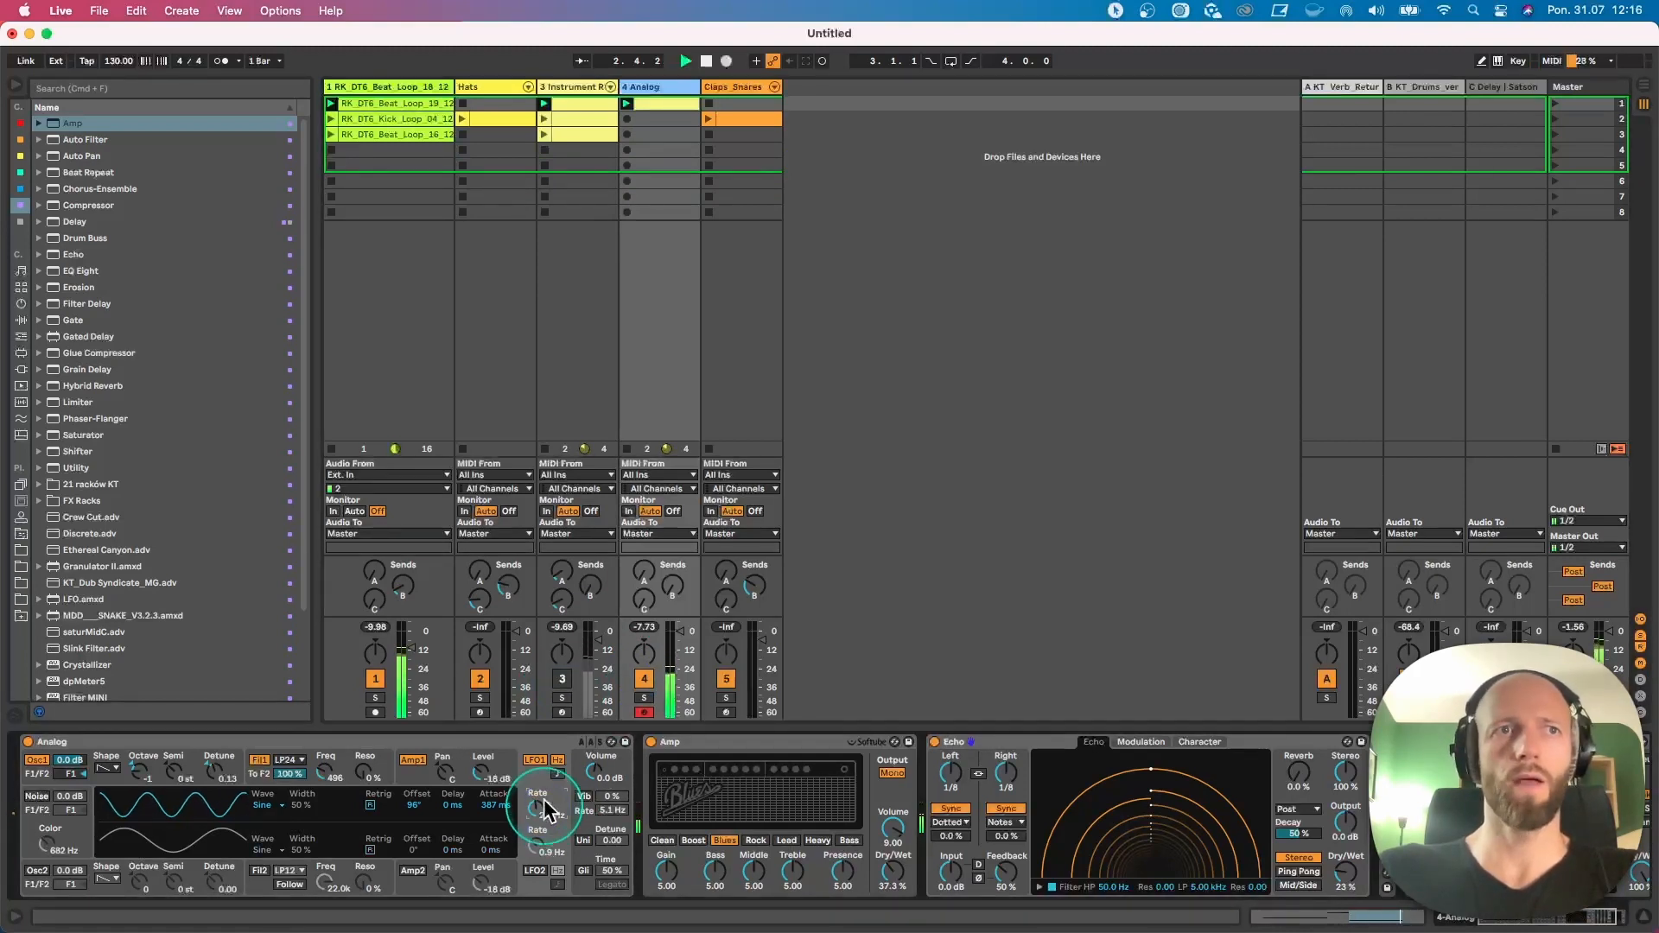
Step: Enable oscillator 2 with a Detune of -0.08, and turn on Unison with a Detune of 22.66
{"action": "left_click", "coordinate": [36, 870]}
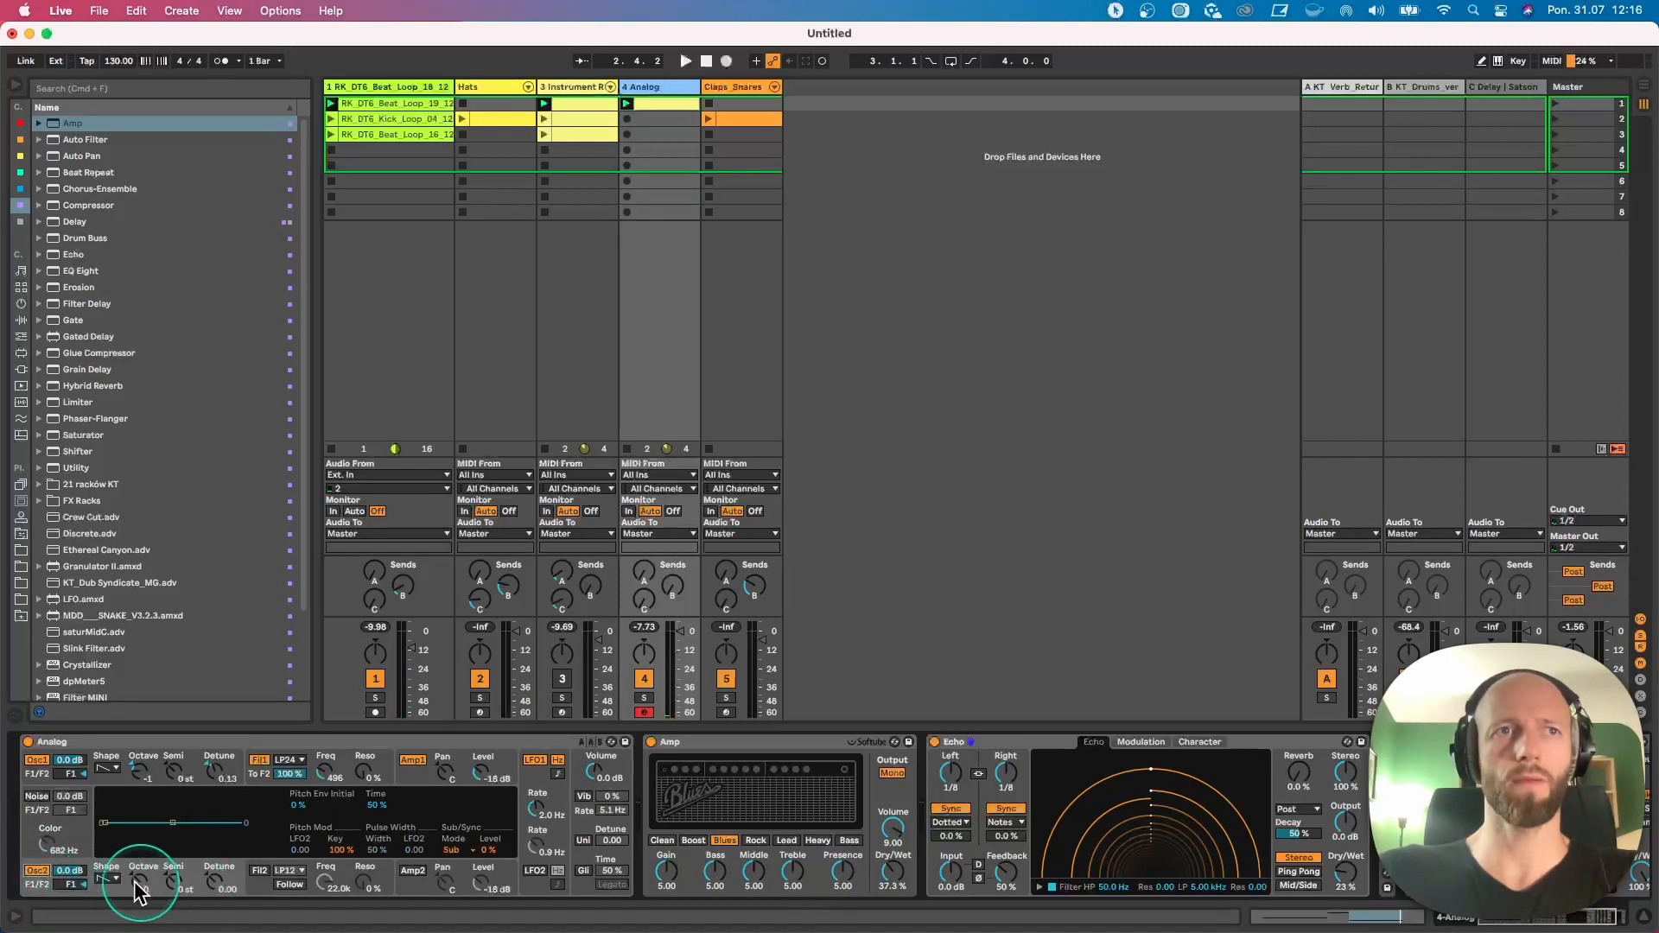
{"action": "left_click_drag", "start_coordinate": [221, 888], "coordinate": [221, 891]}
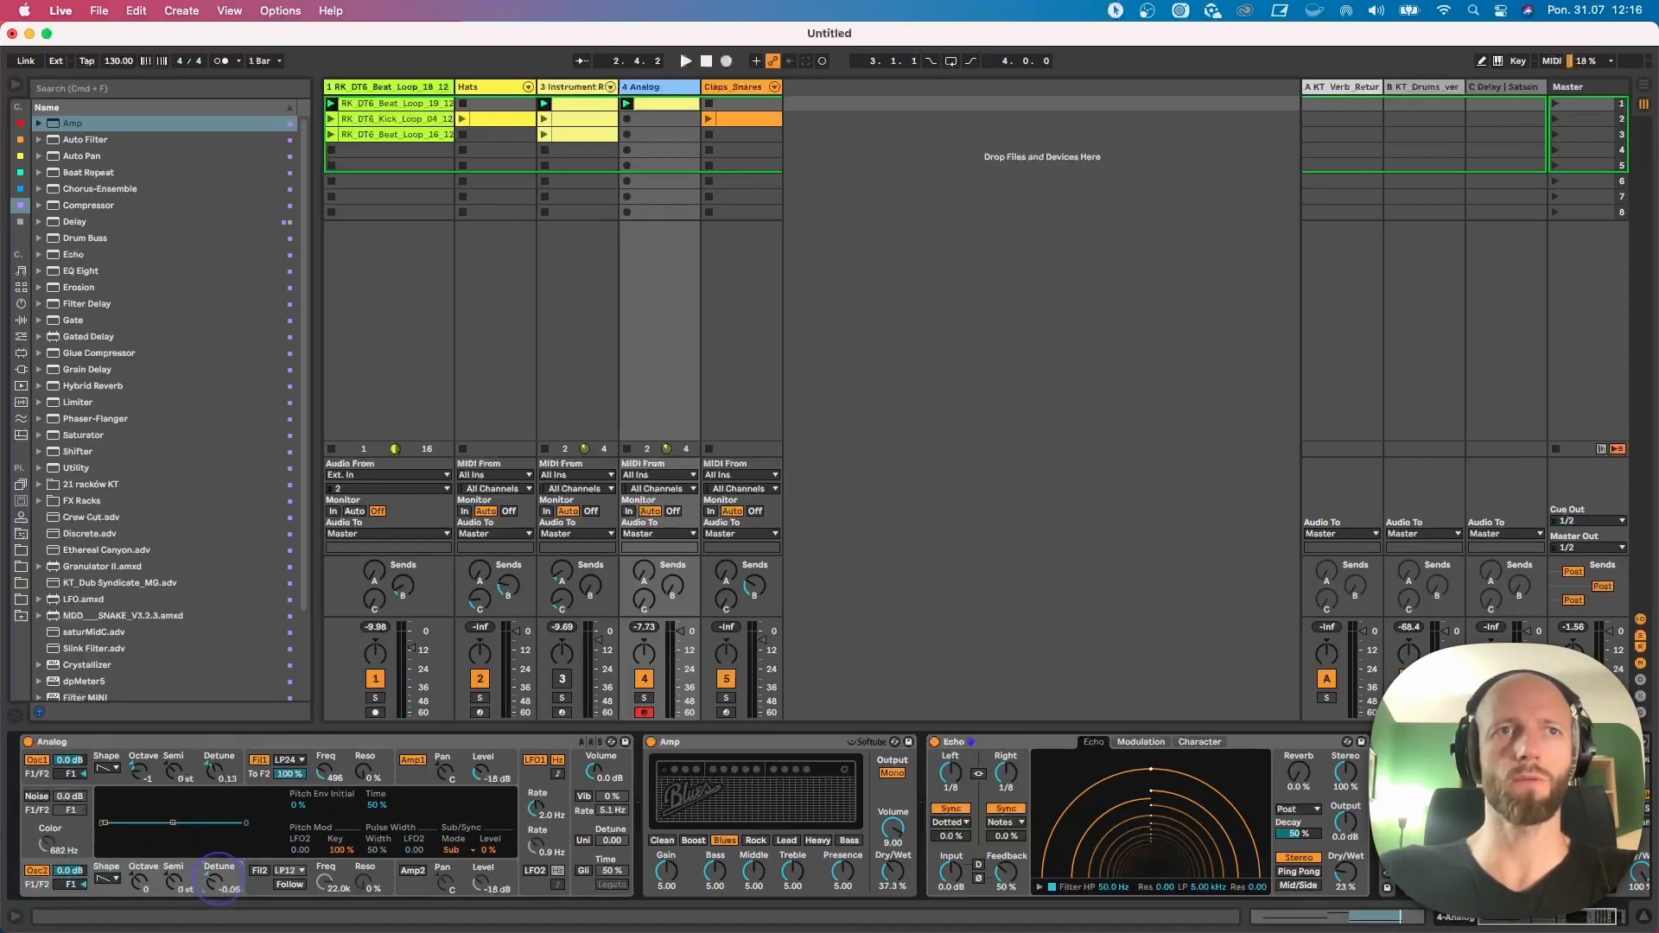
{"action": "left_click", "coordinate": [584, 842]}
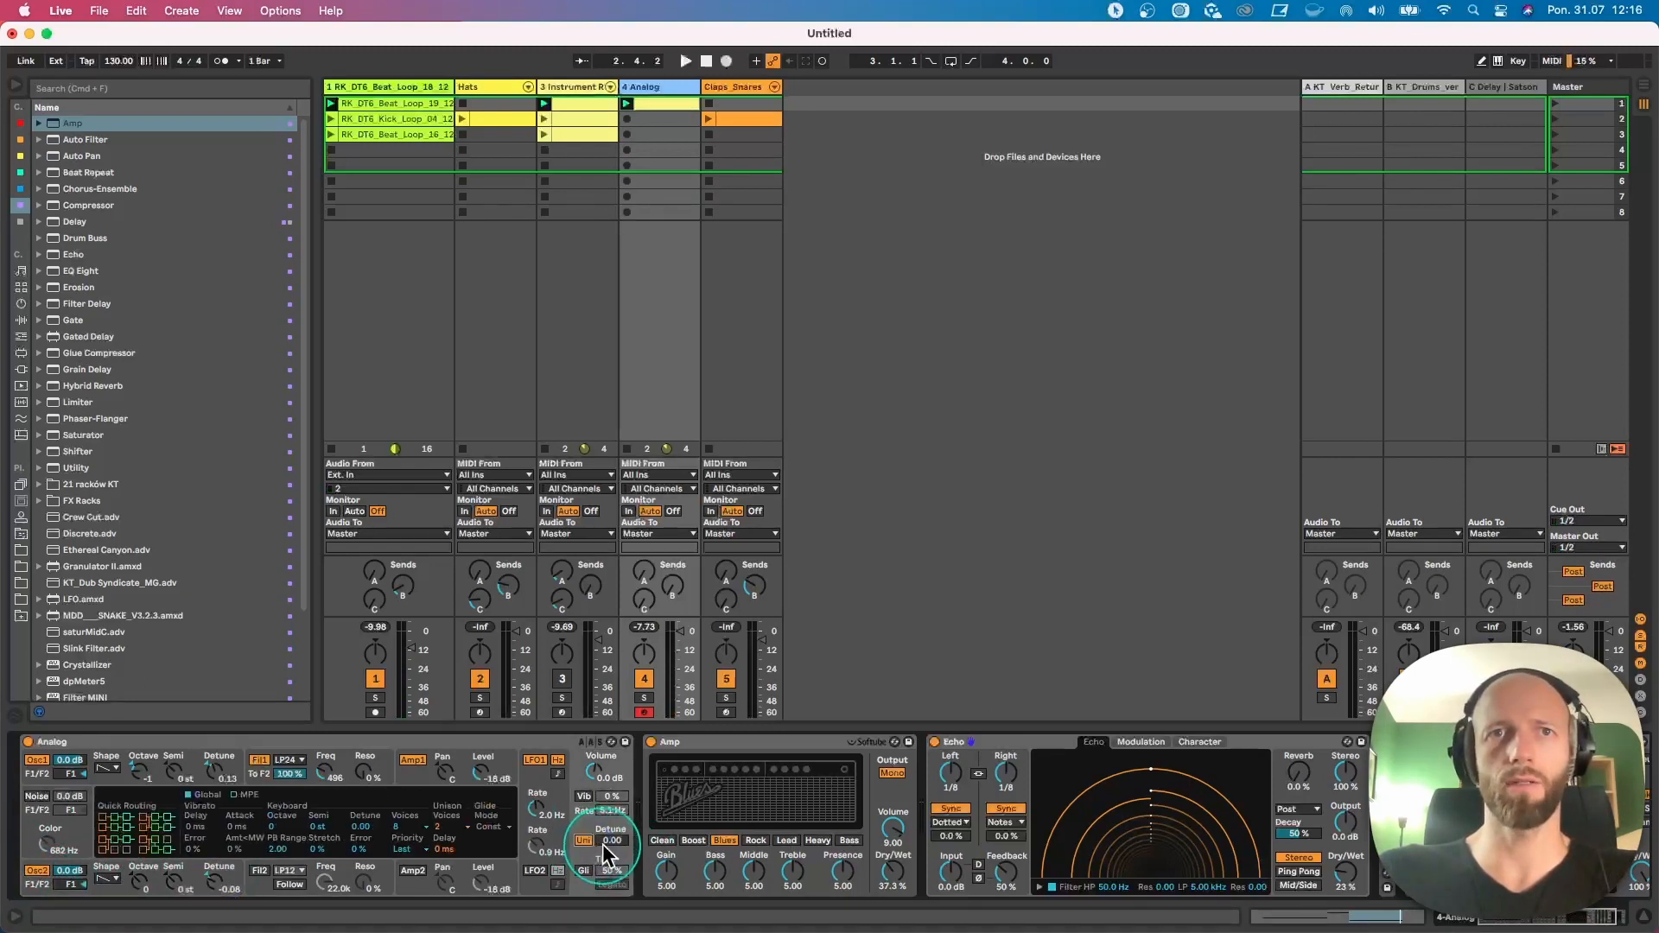
{"action": "left_click_drag", "start_coordinate": [603, 843], "coordinate": [603, 827]}
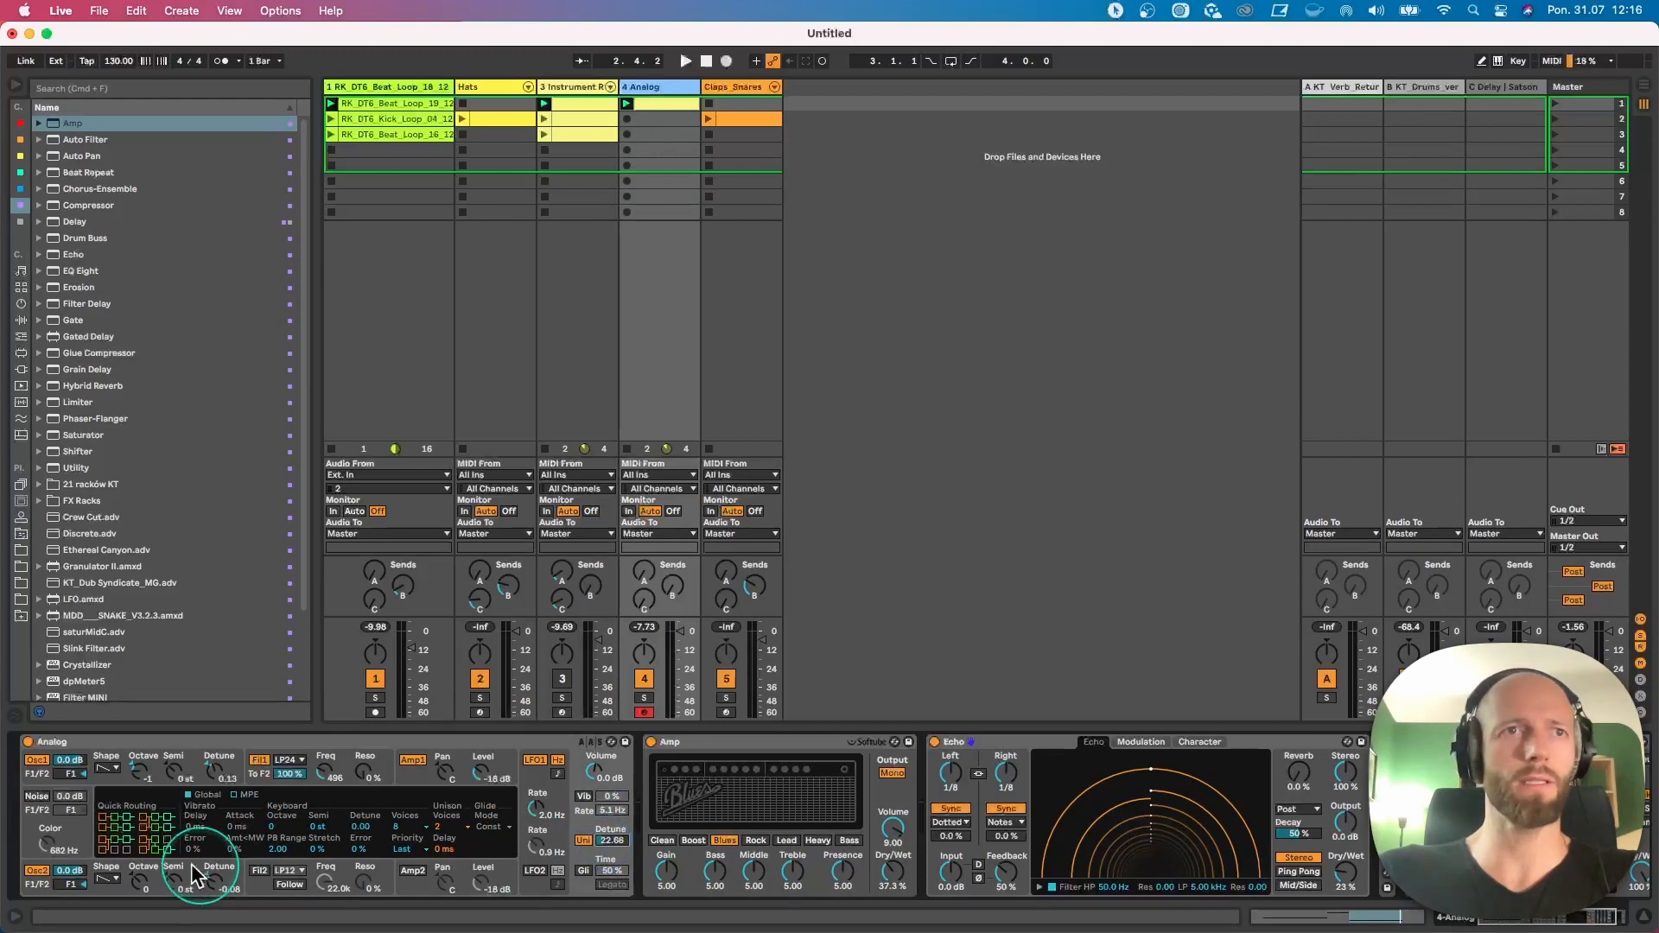
{"action": "left_click", "coordinate": [110, 894]}
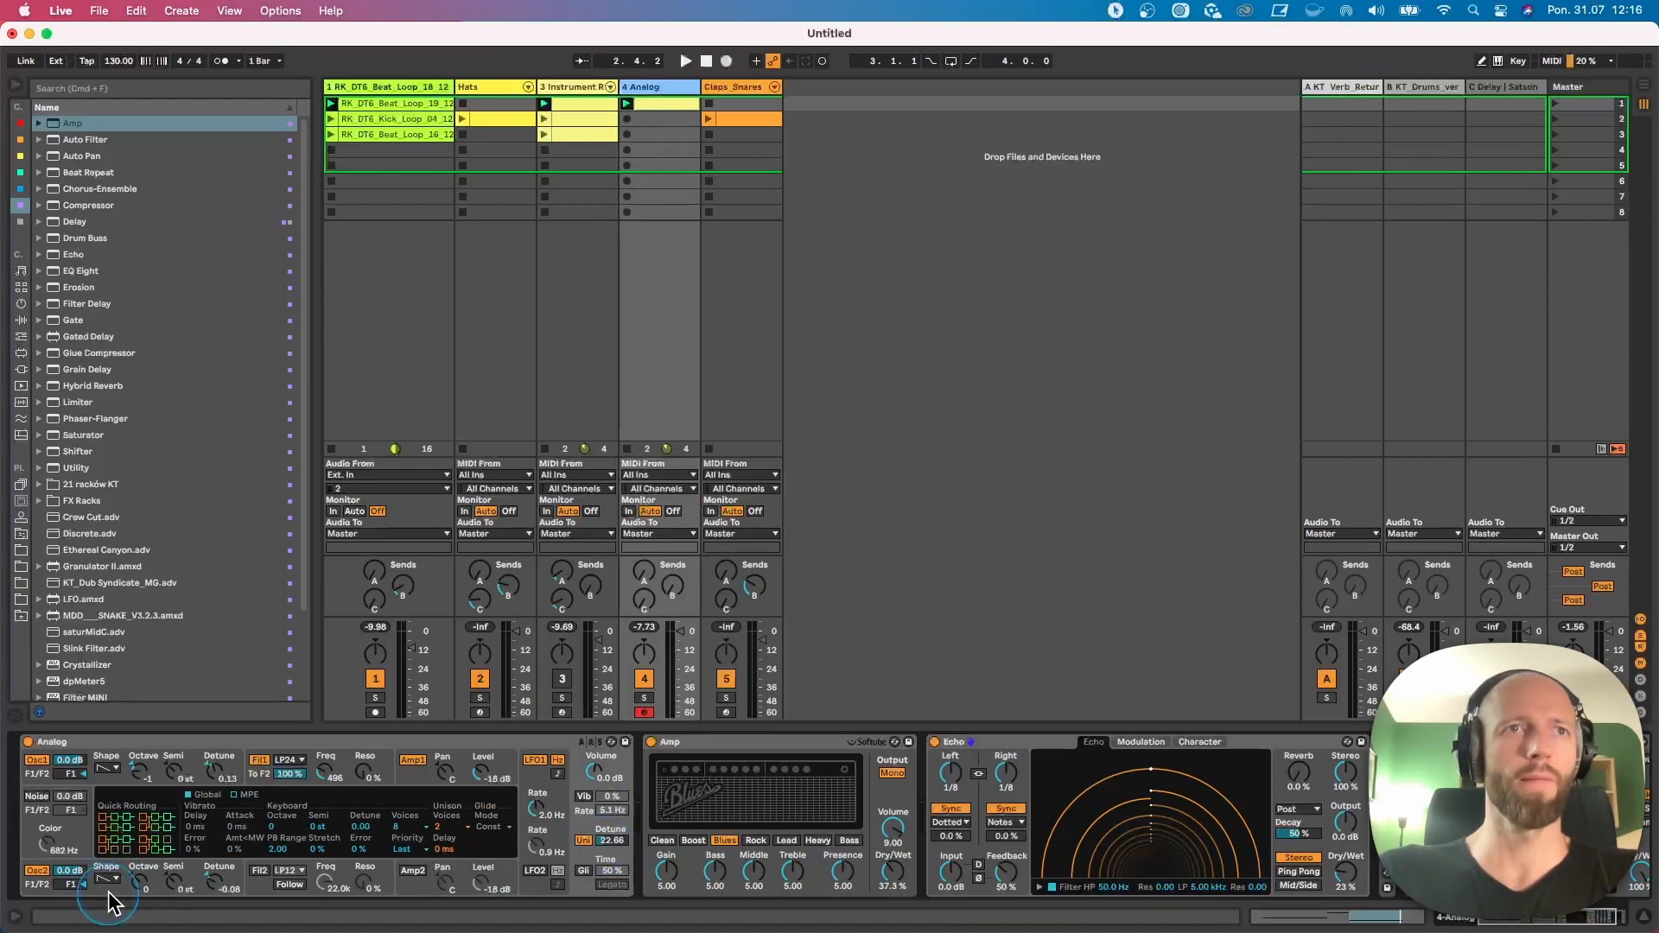
Step: Enable LFO2, raise its Attack, and set oscillator 2's Pitch Mod LFO2 to 0.36
{"action": "left_click", "coordinate": [534, 869]}
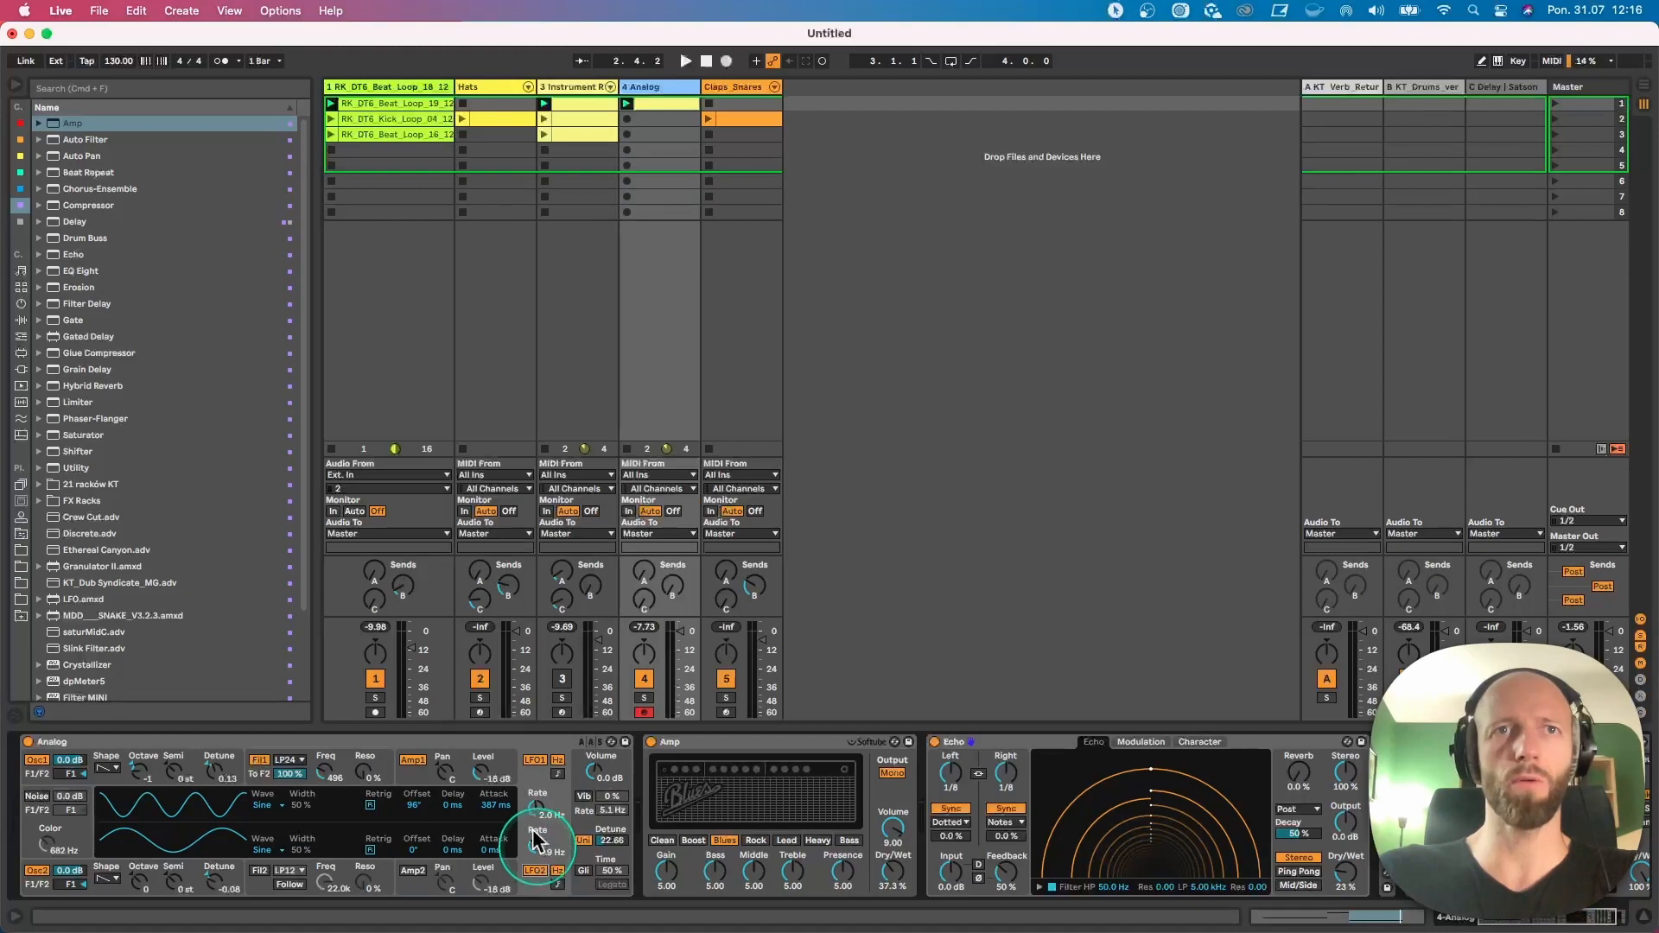
{"action": "left_click_drag", "start_coordinate": [486, 851], "coordinate": [495, 850]}
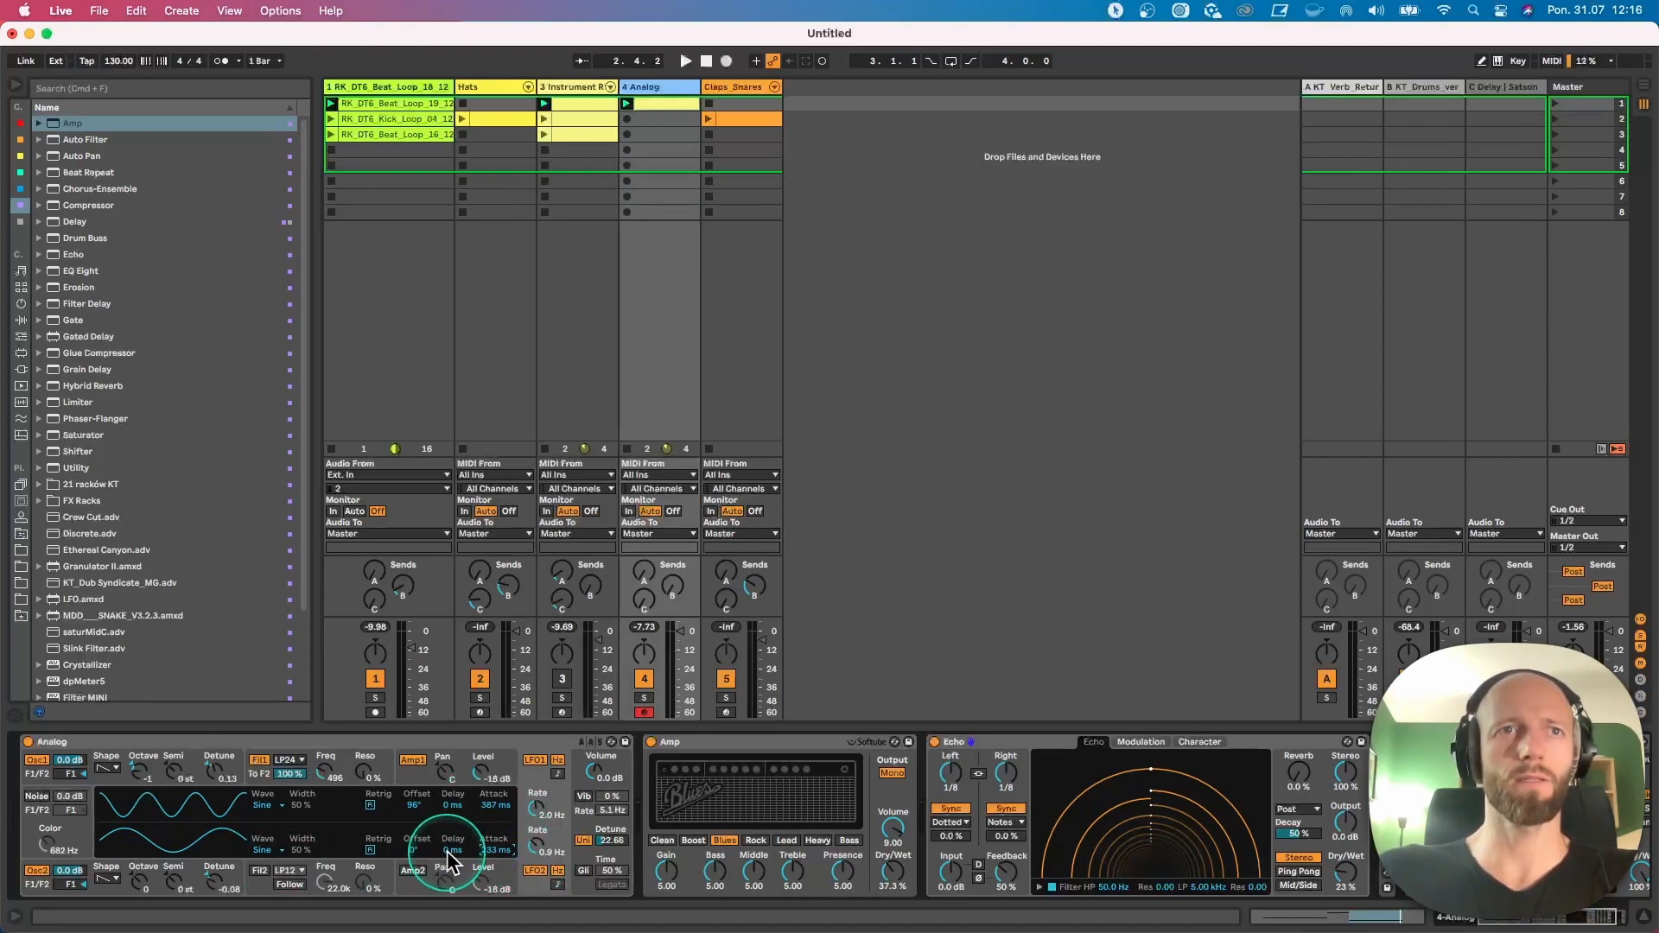
{"action": "left_click", "coordinate": [105, 882]}
{"action": "left_click_drag", "start_coordinate": [300, 850], "coordinate": [300, 831]}
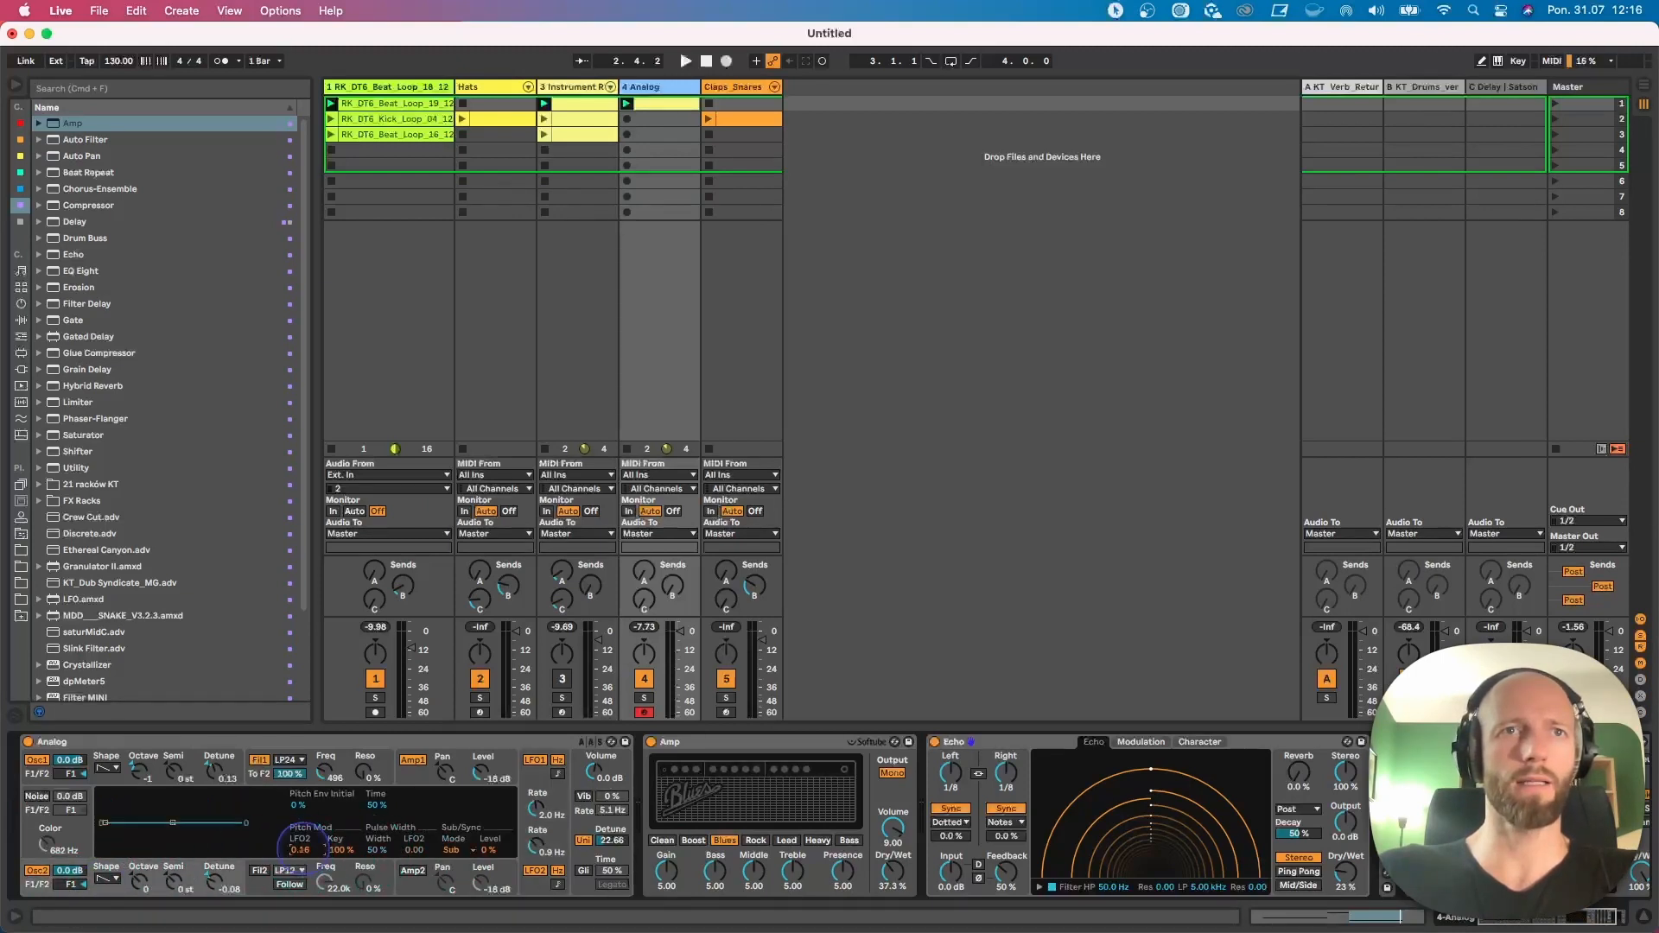
Step: Give oscillator 2 a rectangle Shape and a Pitch Env Initial of -44 %, and start playback
{"action": "left_click", "coordinate": [106, 879]}
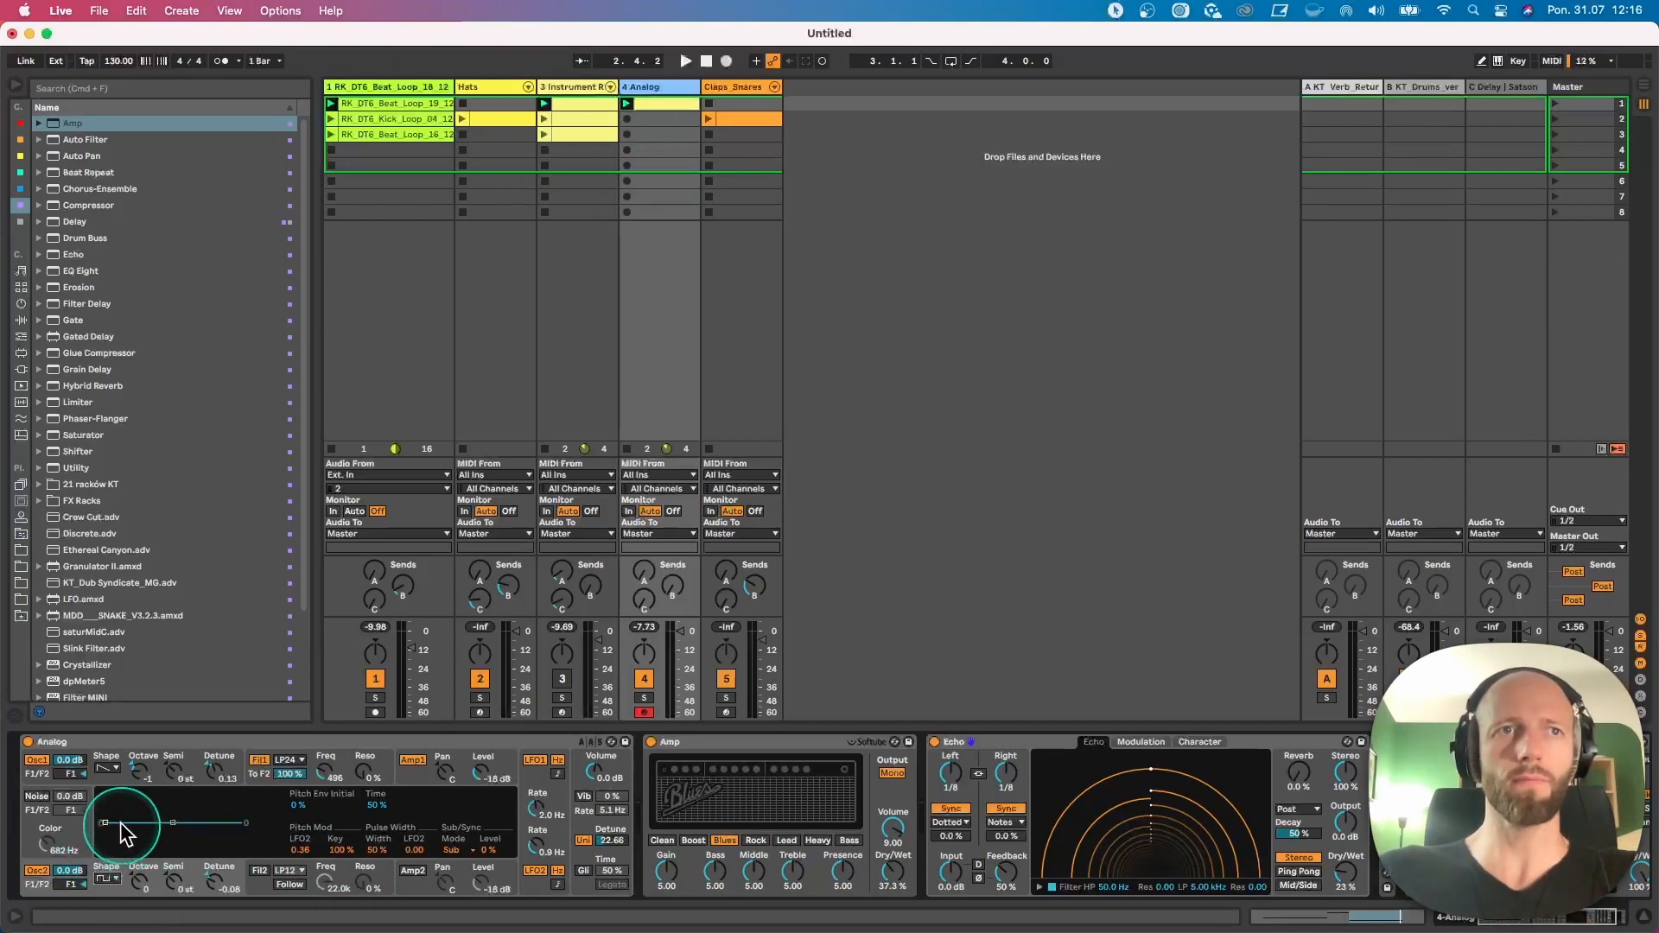
{"action": "left_click_drag", "start_coordinate": [103, 833], "coordinate": [105, 836]}
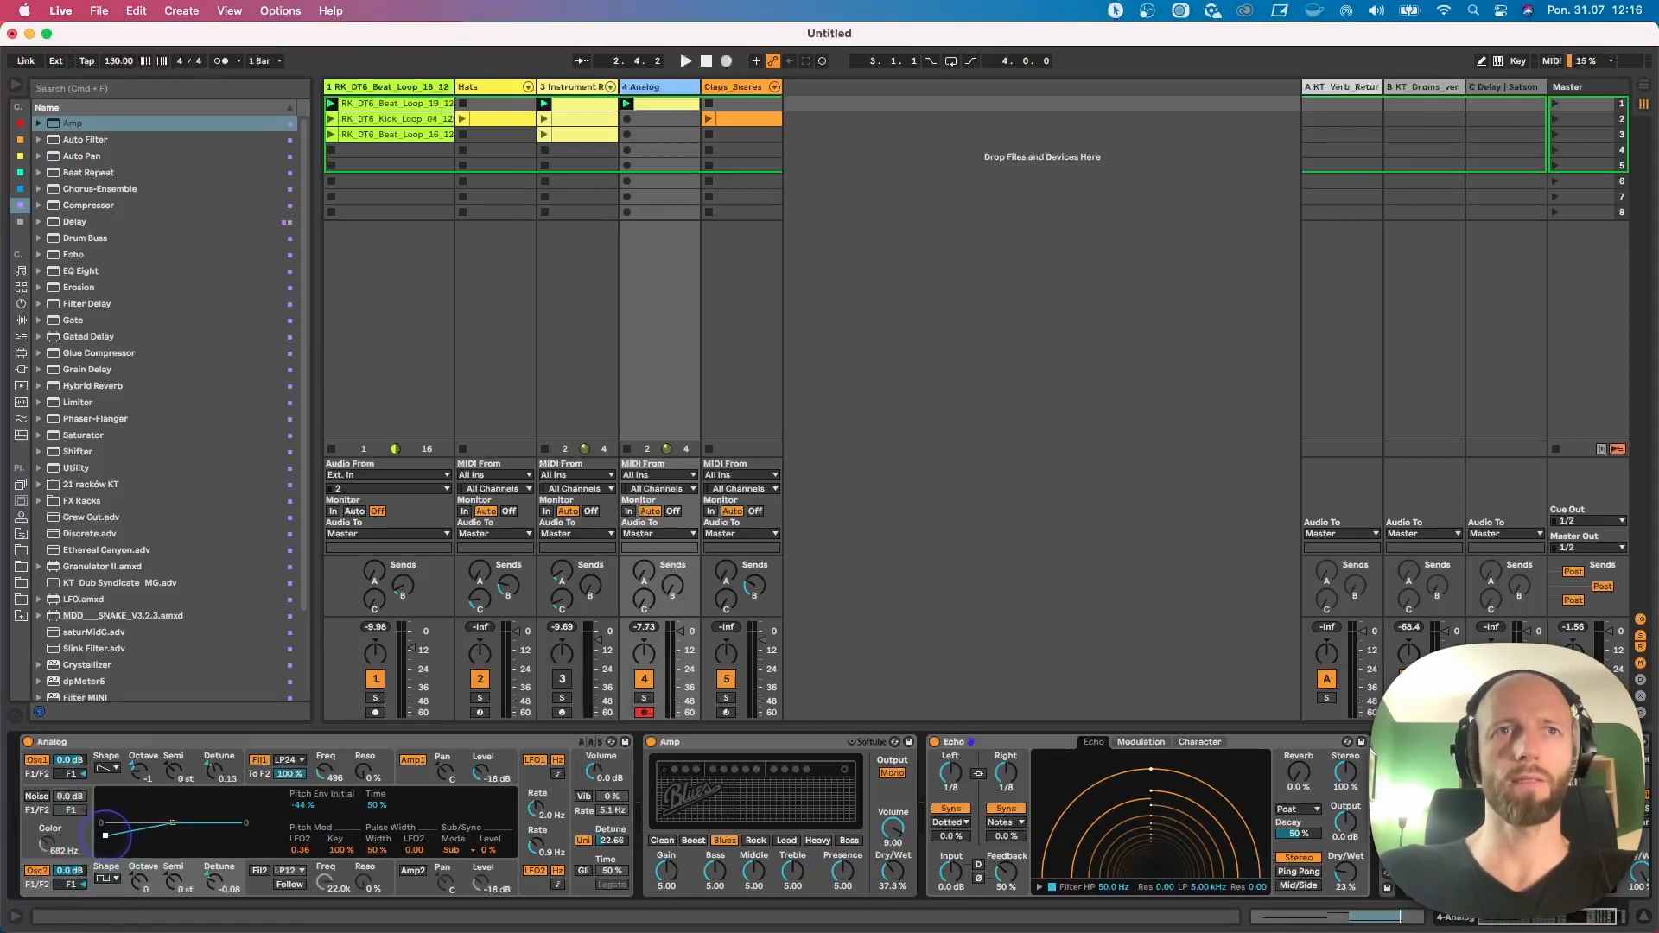
{"action": "key", "text": "space"}
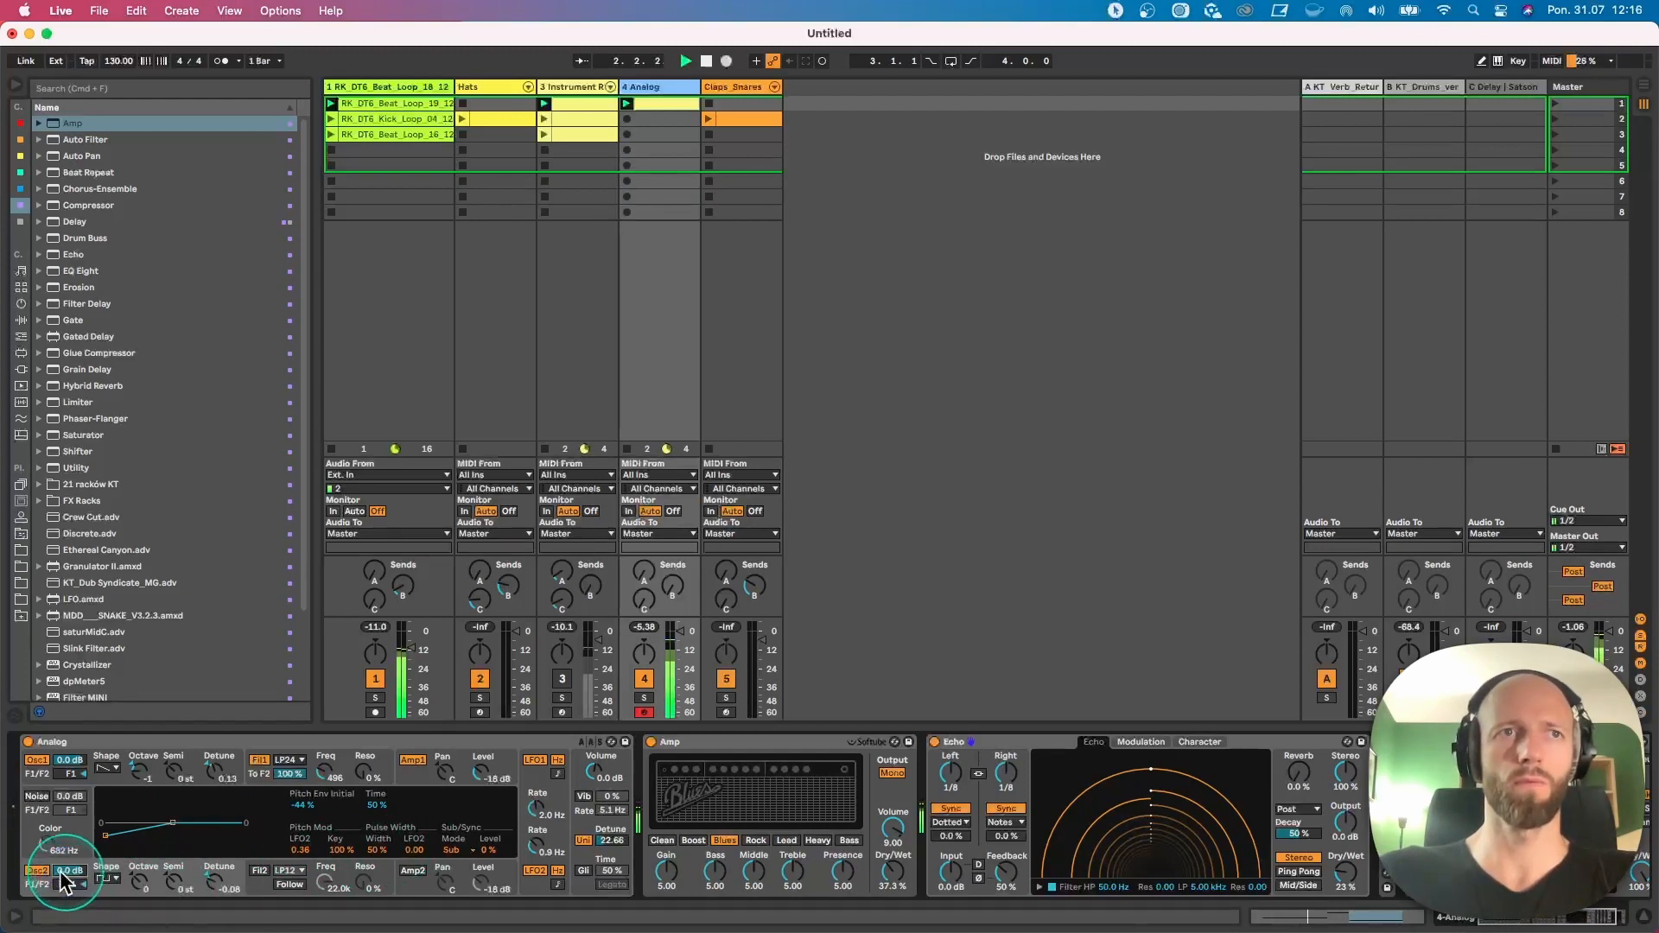
Step: Compare the sound with oscillator 2 off and on, and set its level to -11 dB
{"action": "left_click", "coordinate": [37, 871]}
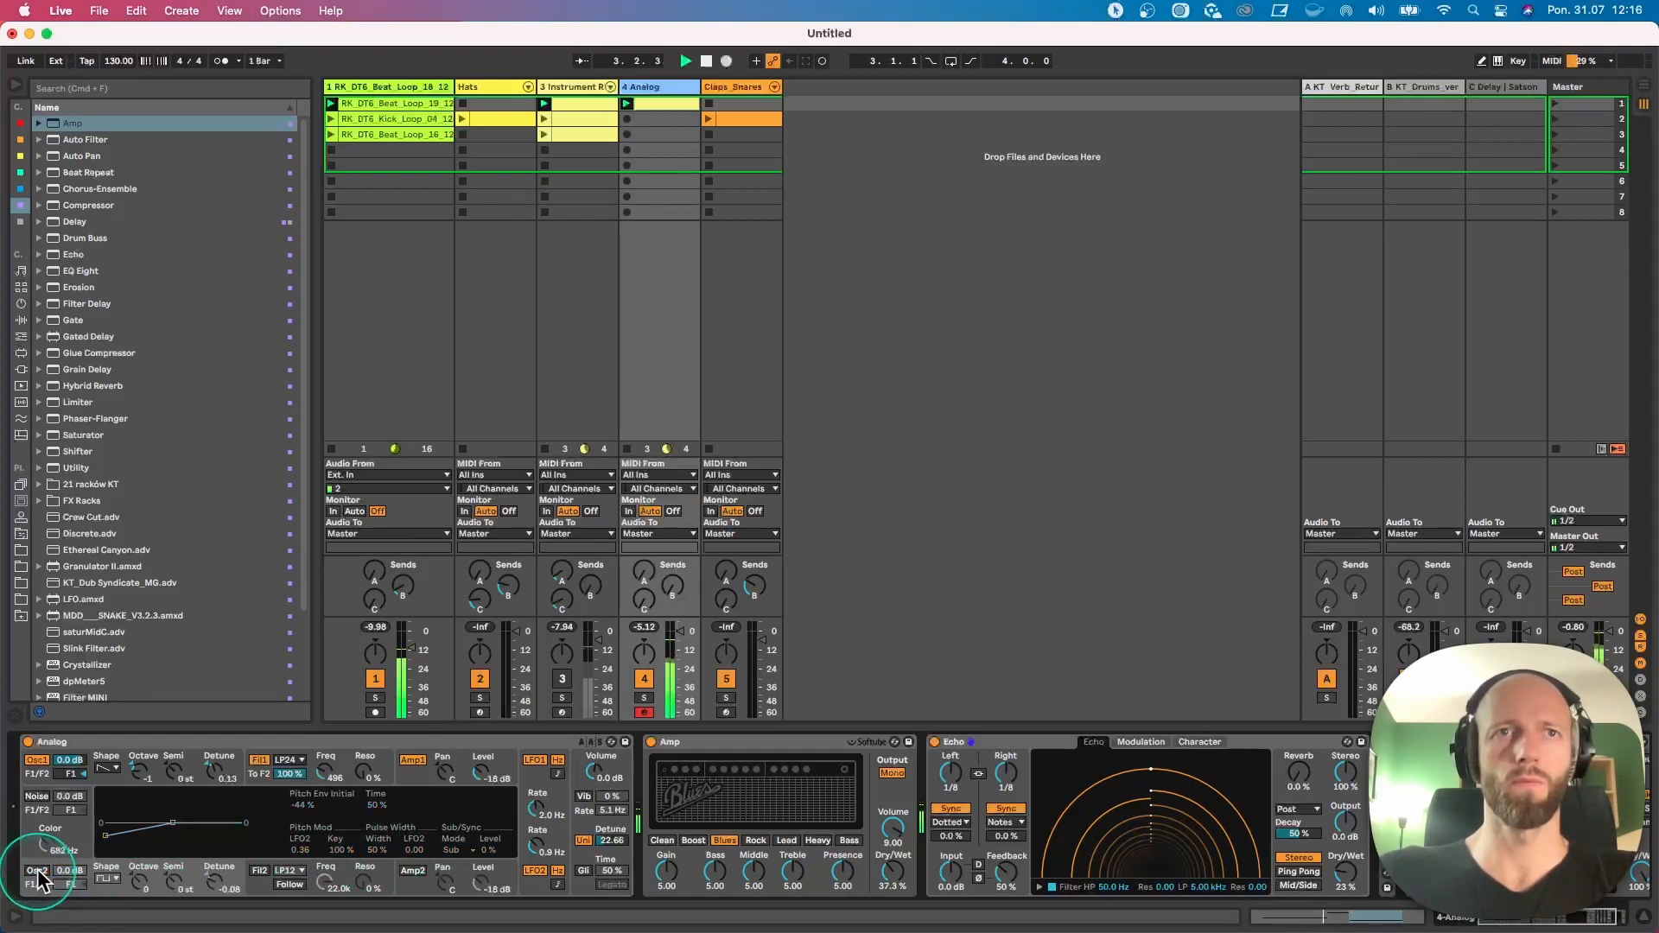
{"action": "left_click", "coordinate": [37, 872]}
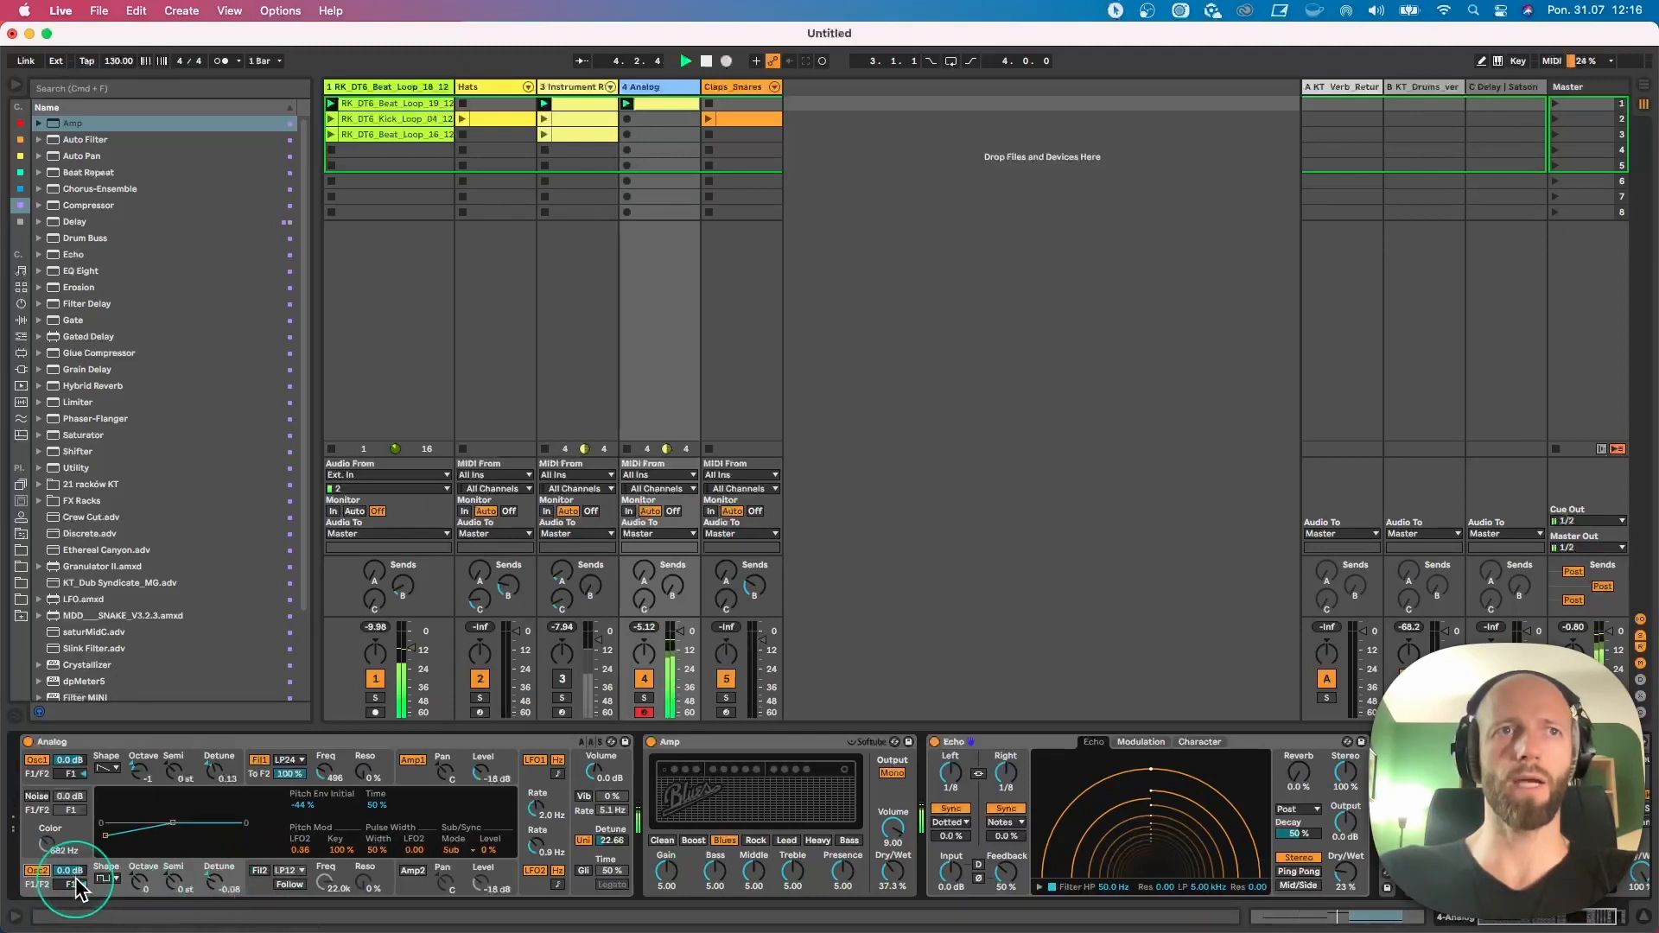
{"action": "left_click_drag", "start_coordinate": [75, 873], "coordinate": [74, 899]}
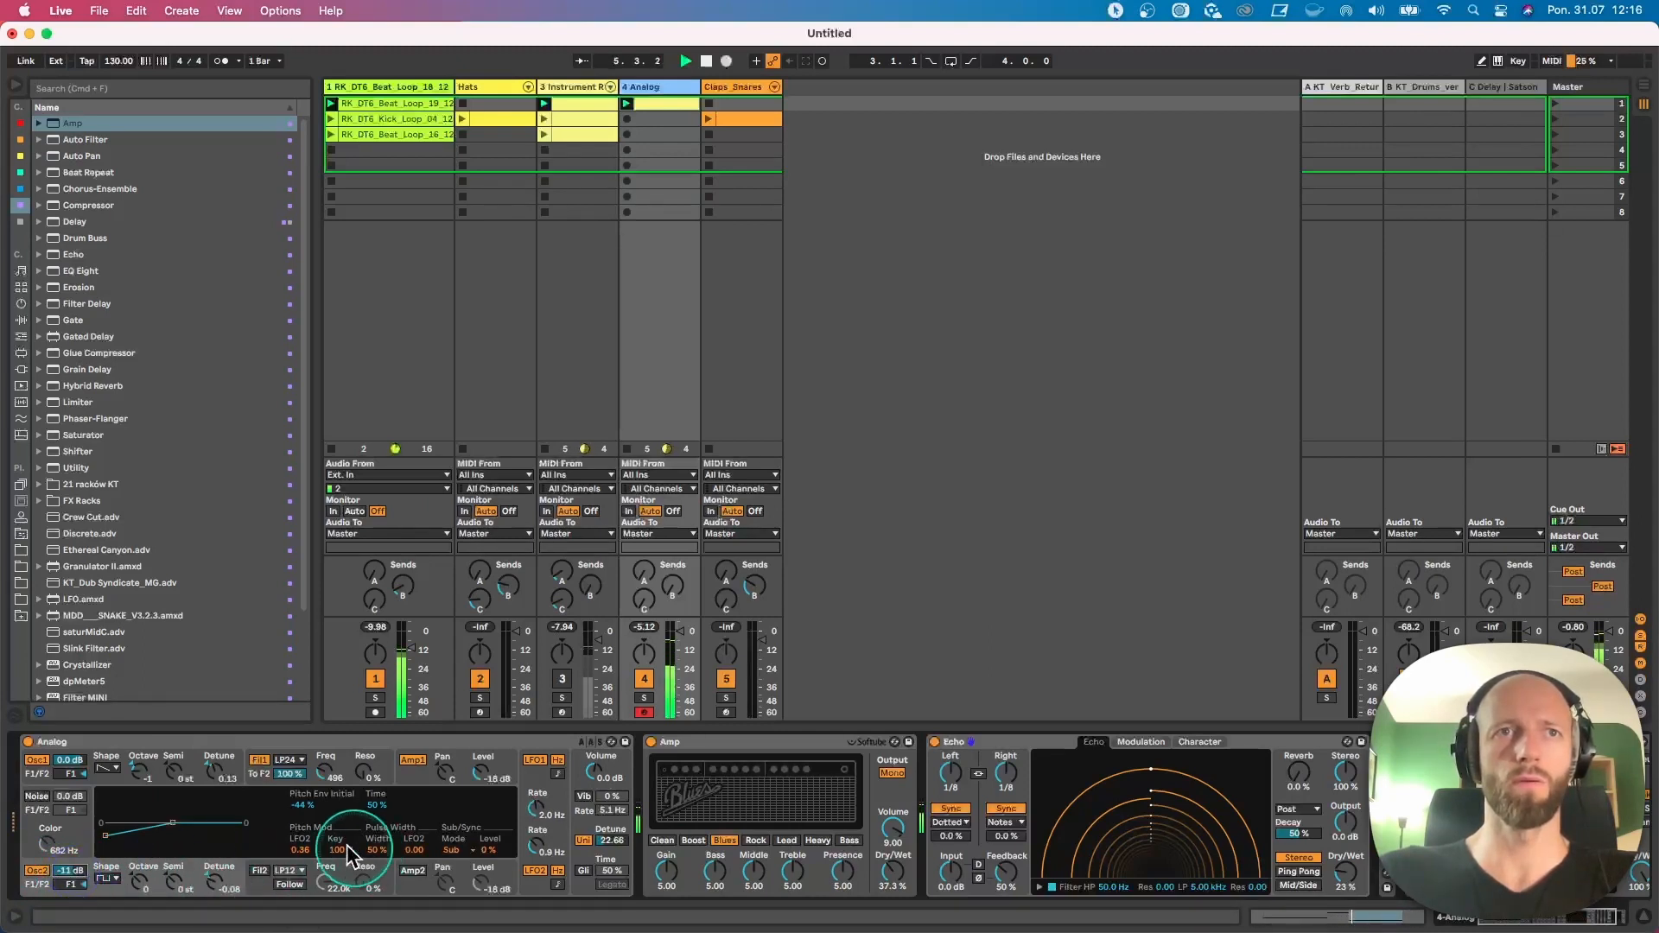
Step: Set oscillator 2's Pitch Mod LFO2 to -0.18
{"action": "left_click_drag", "start_coordinate": [300, 850], "coordinate": [300, 864]}
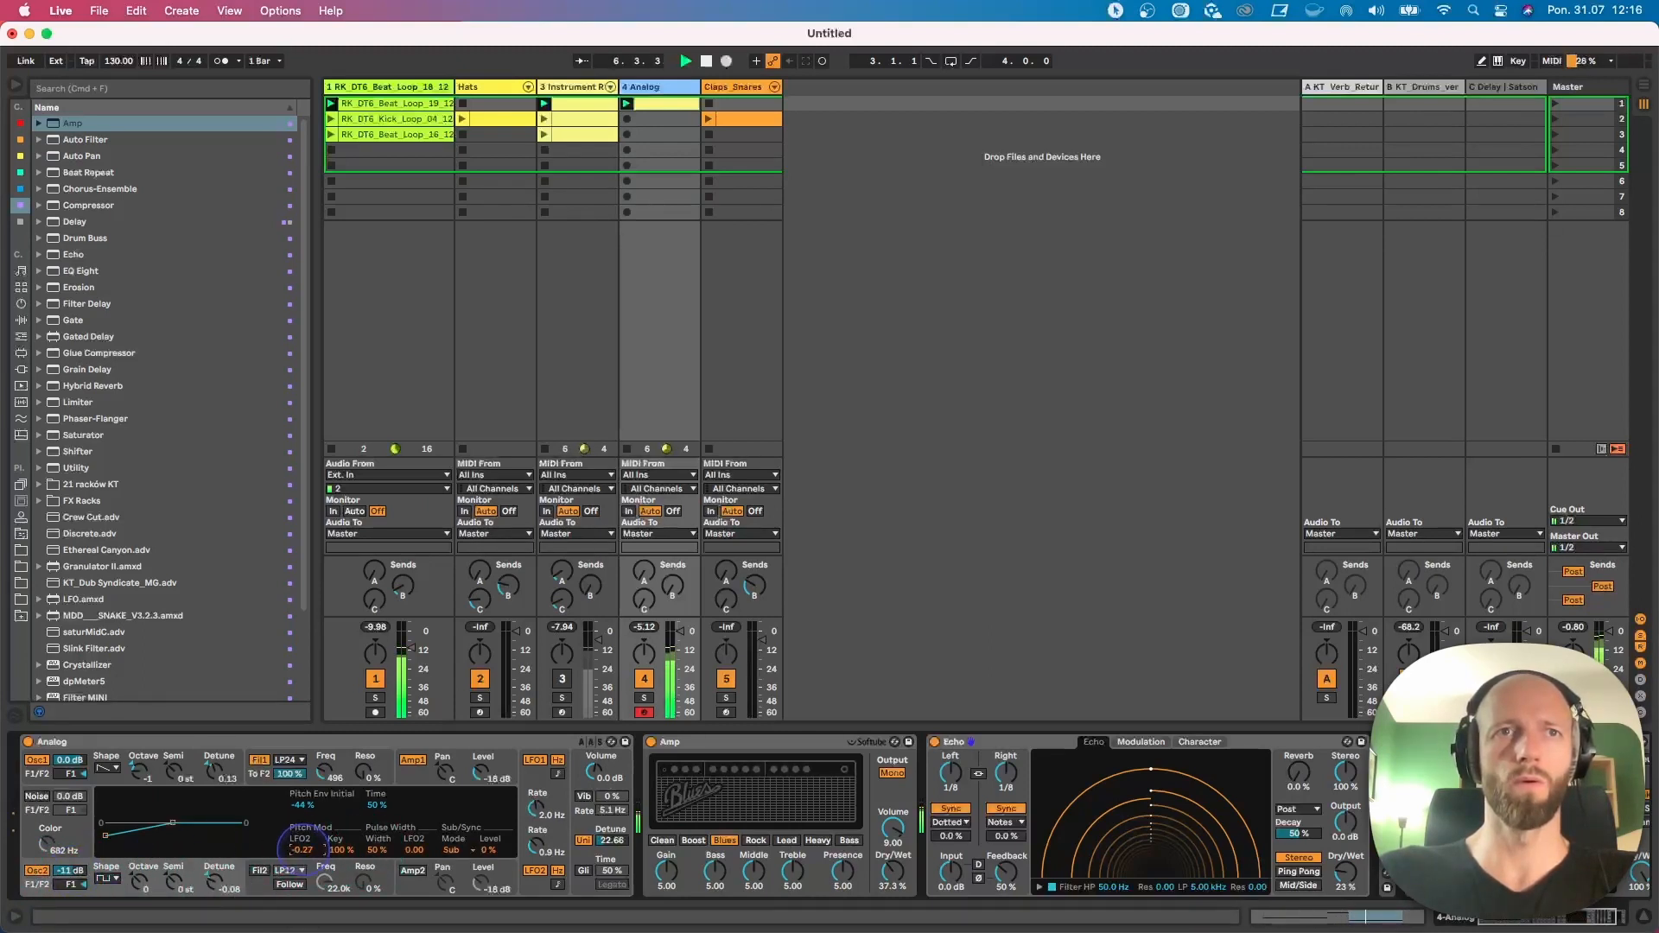
{"action": "left_click_drag", "start_coordinate": [300, 850], "coordinate": [300, 847]}
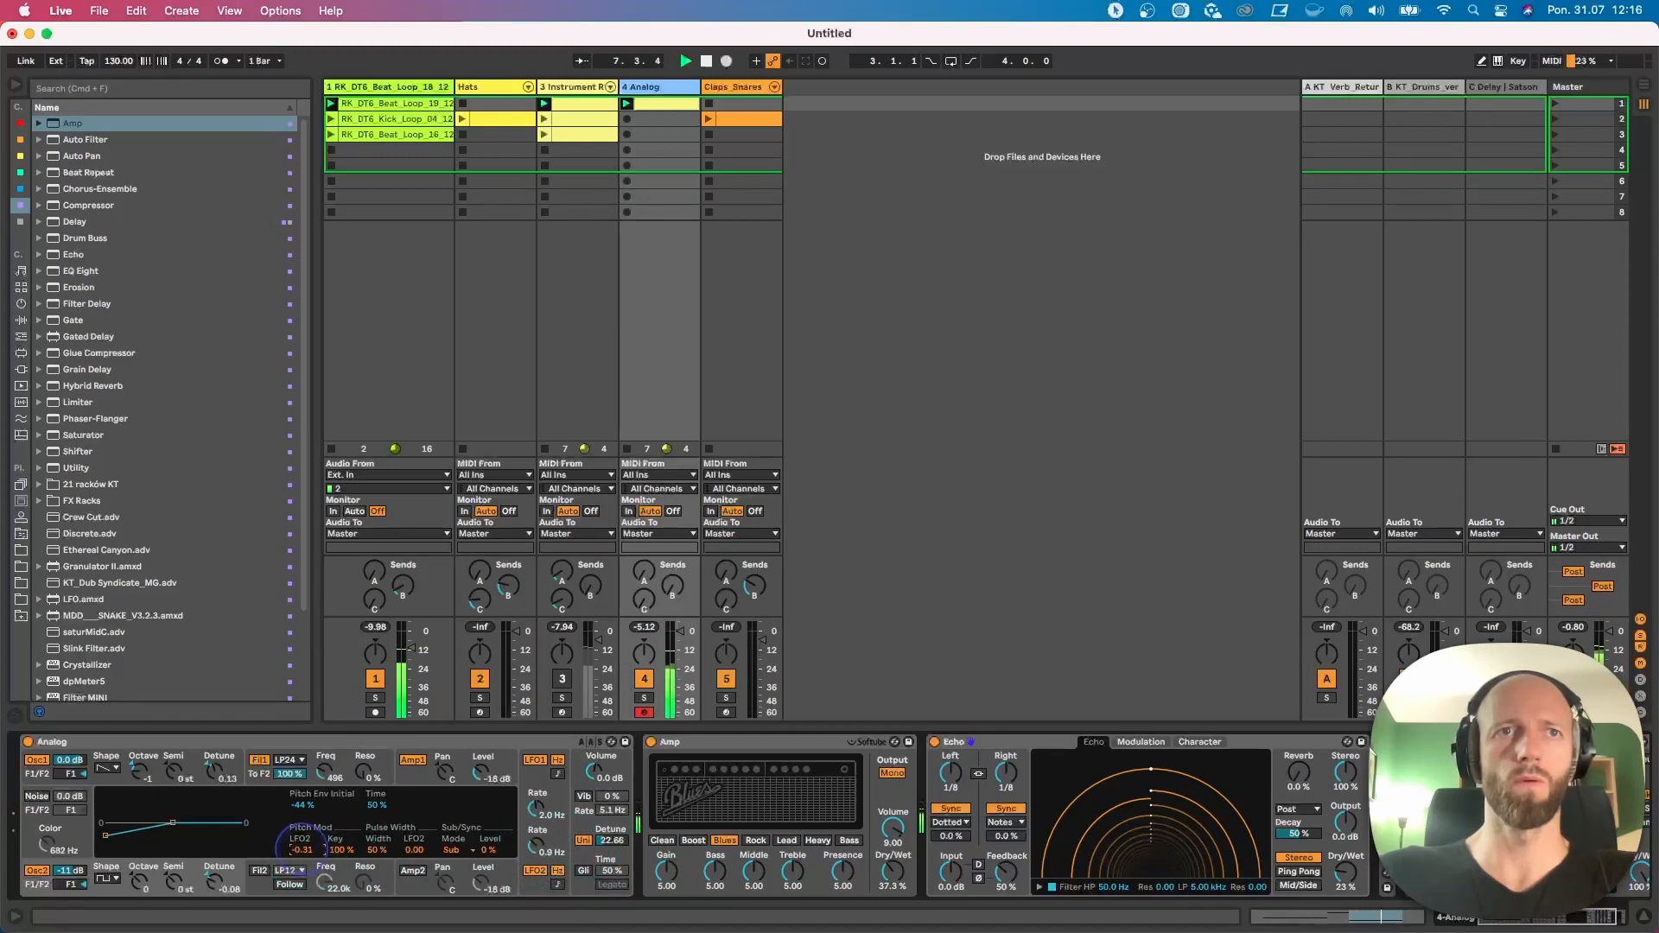
{"action": "left_click", "coordinate": [187, 865]}
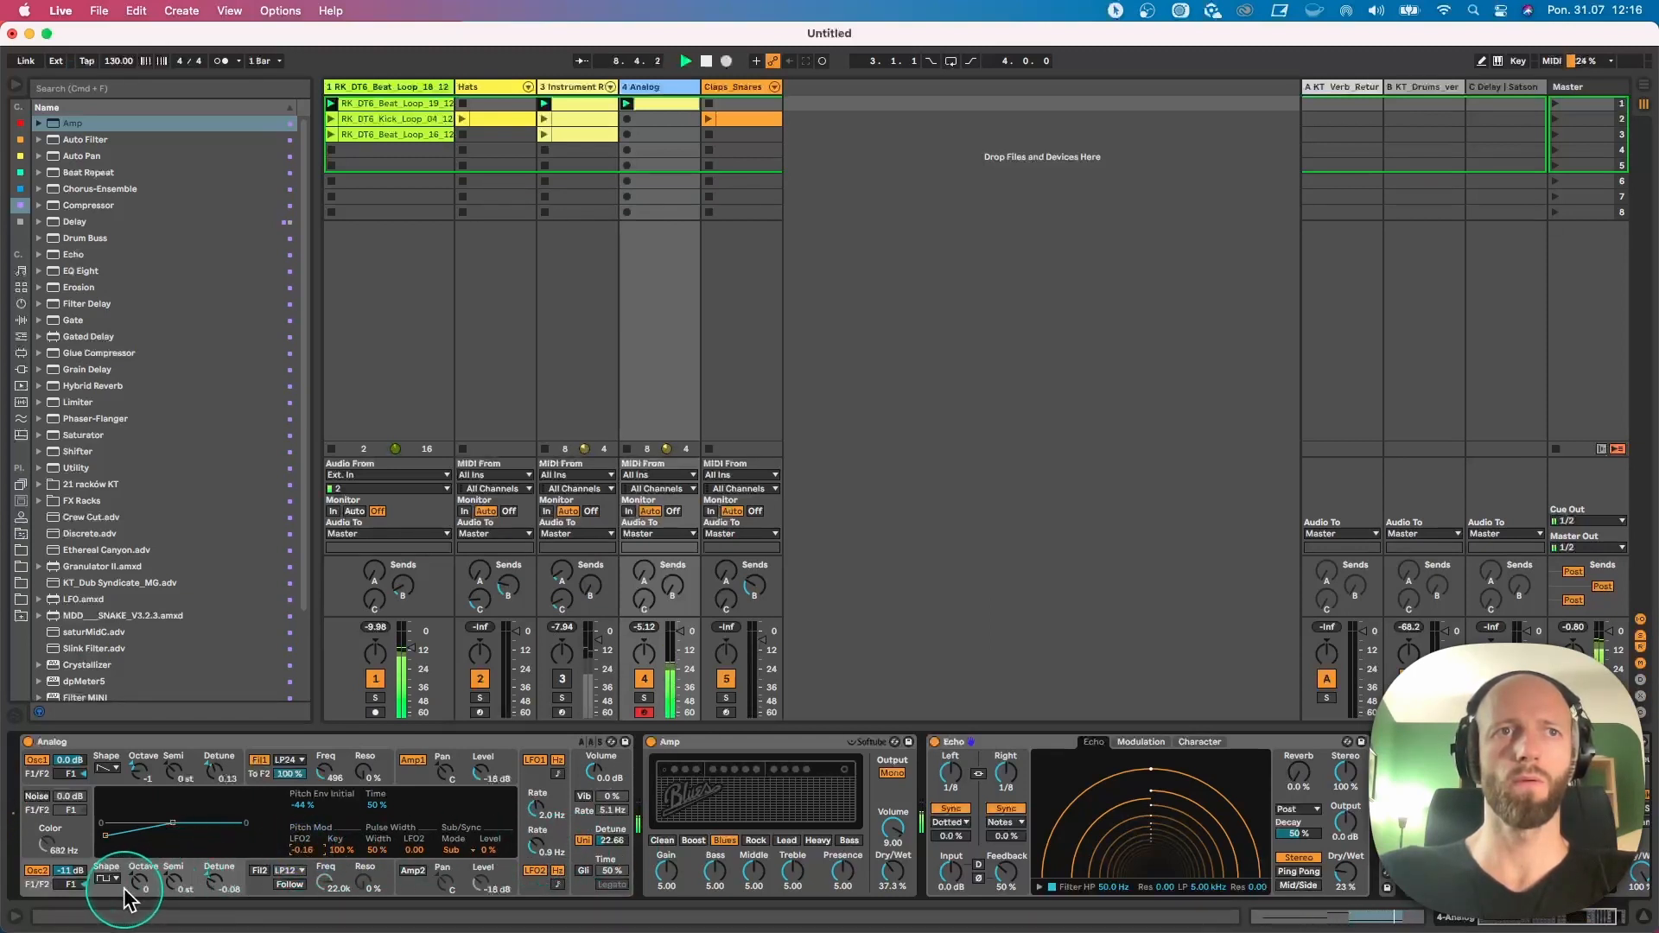
Step: For oscillator 2, try a lower Octave, and set Pulse Width LFO2 to 0.31 and Sub Level to 27 %
{"action": "left_click_drag", "start_coordinate": [139, 882], "coordinate": [139, 893]}
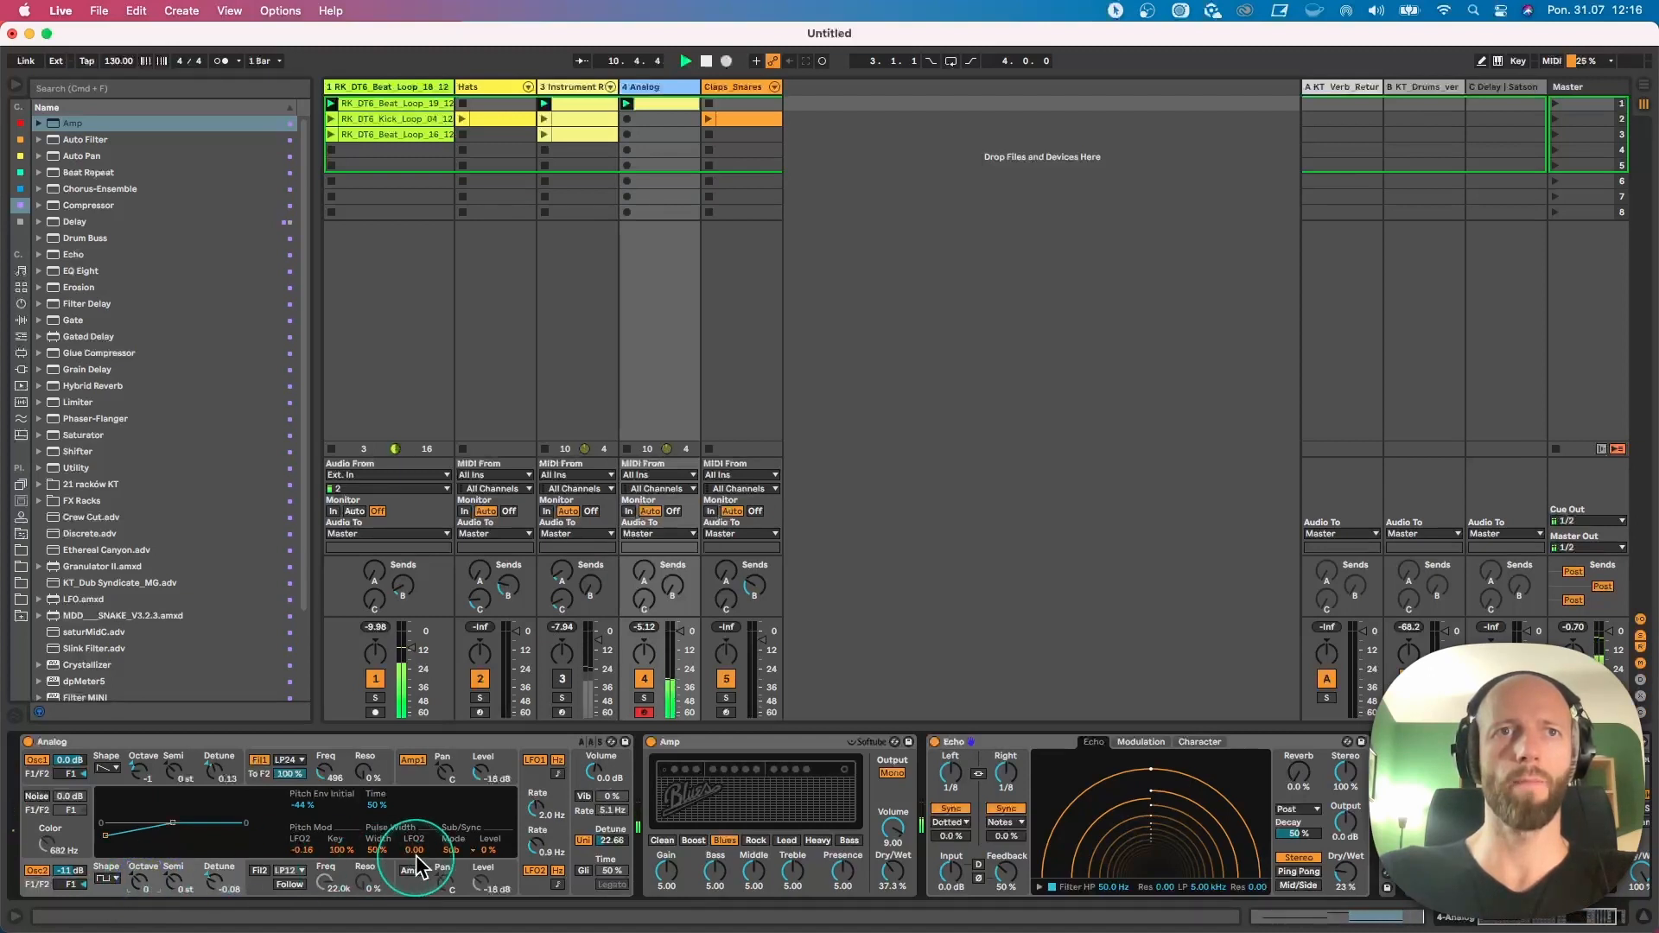
{"action": "left_click", "coordinate": [492, 853]}
{"action": "left_click_drag", "start_coordinate": [475, 854], "coordinate": [414, 847]}
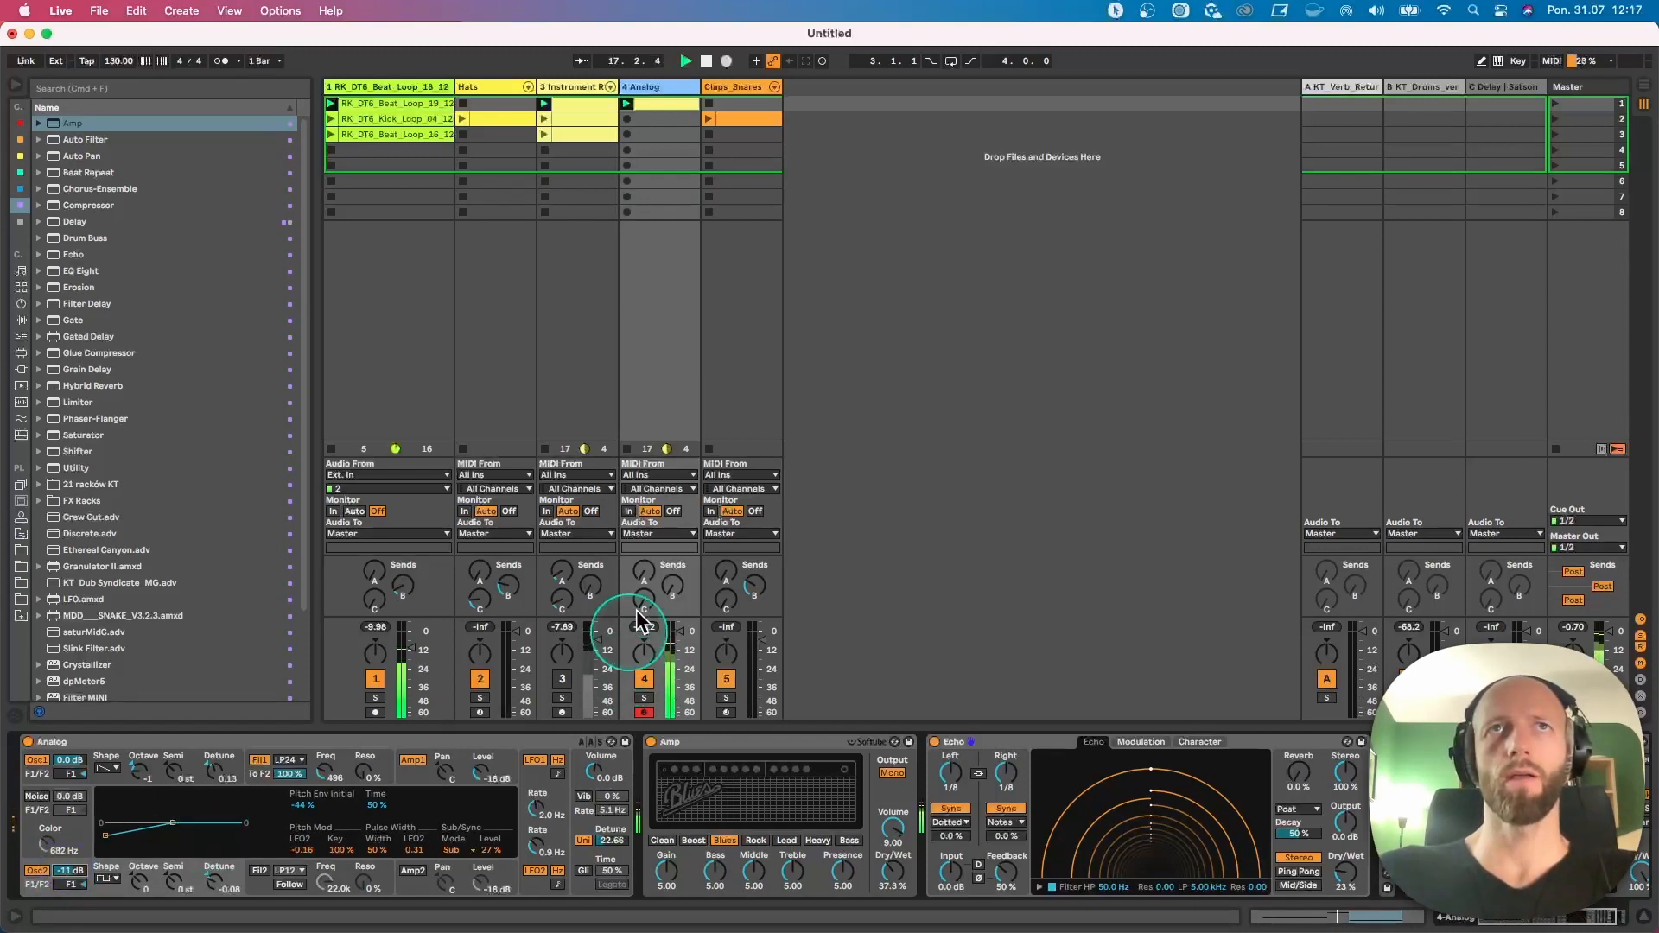
Step: Copy the second clip from track 3 to the Analog track's second slot and launch it there
{"action": "double_click", "coordinate": [577, 118]}
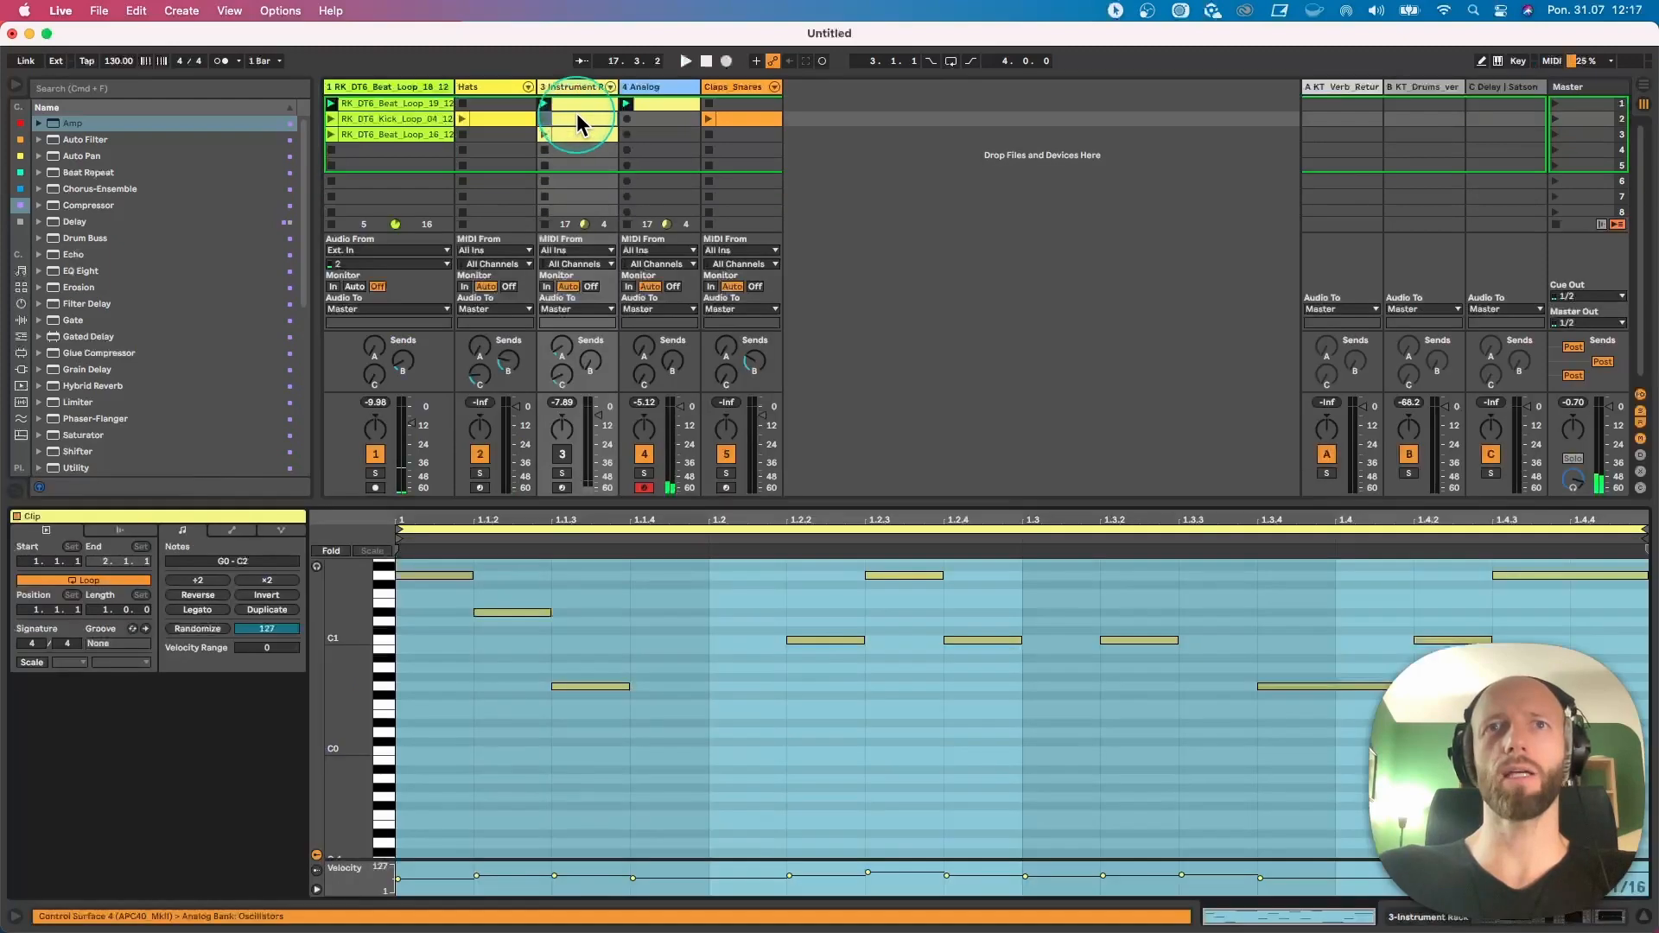
{"action": "left_click_drag", "start_coordinate": [578, 116], "coordinate": [666, 120]}
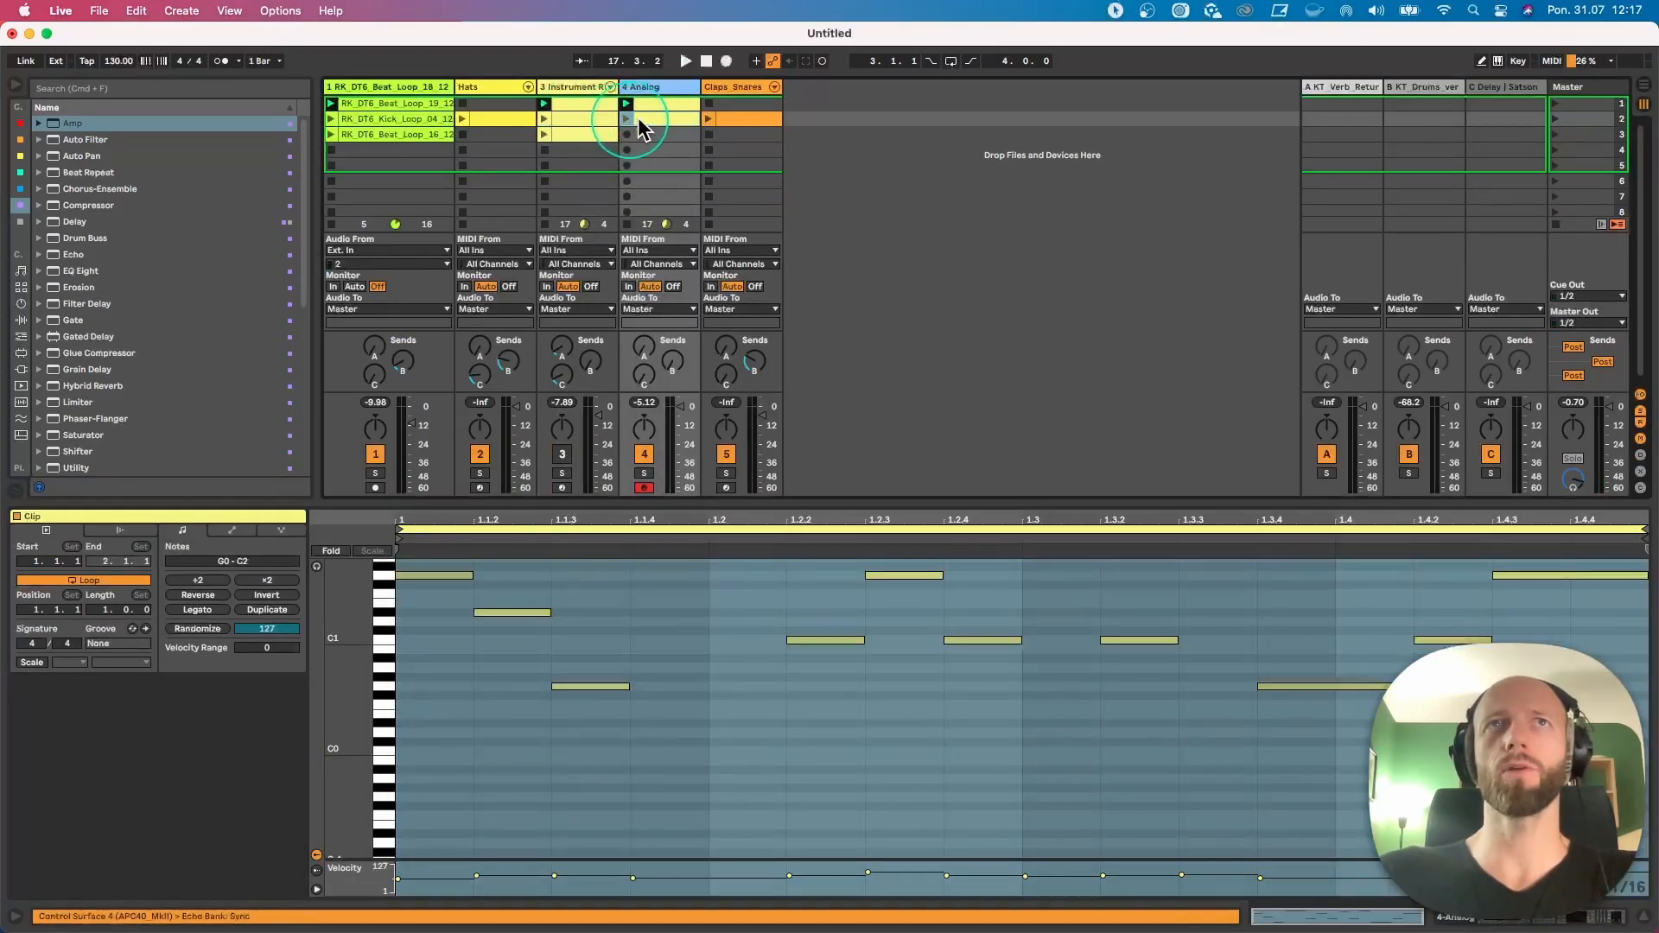
{"action": "left_click", "coordinate": [627, 119]}
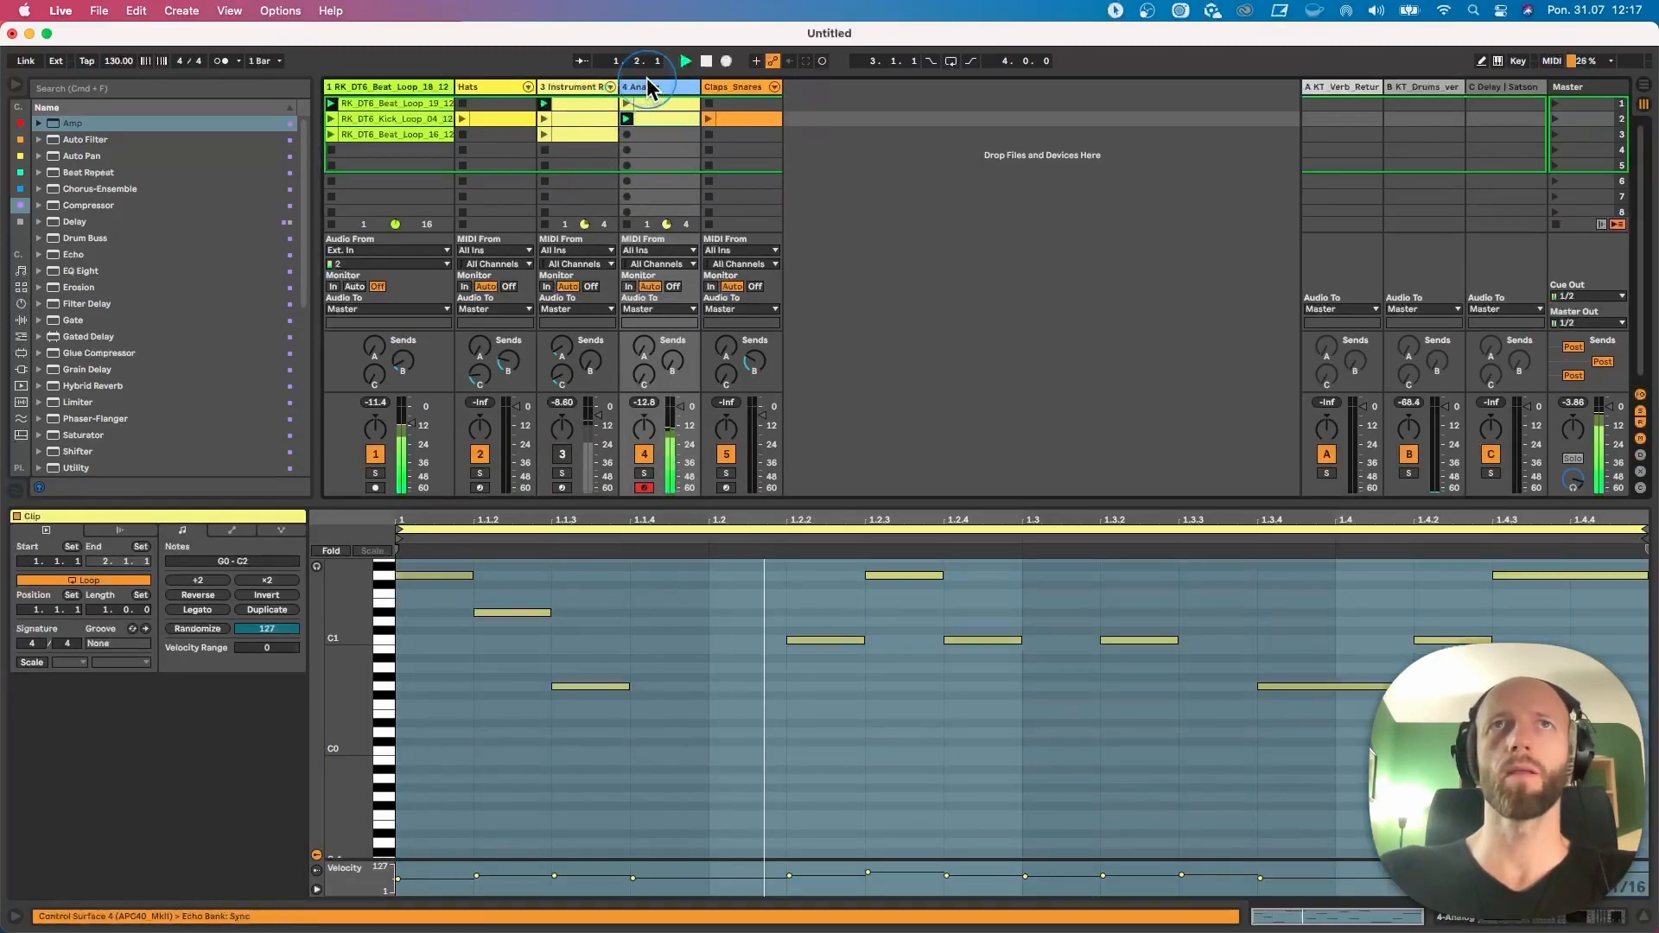
Step: Play the Analog track and set filter 1's Freq to 205 Hz, Freq Mod Env to 2.74 and Decay to 410 ms
{"action": "left_click", "coordinate": [646, 88]}
{"action": "left_click", "coordinate": [54, 769]}
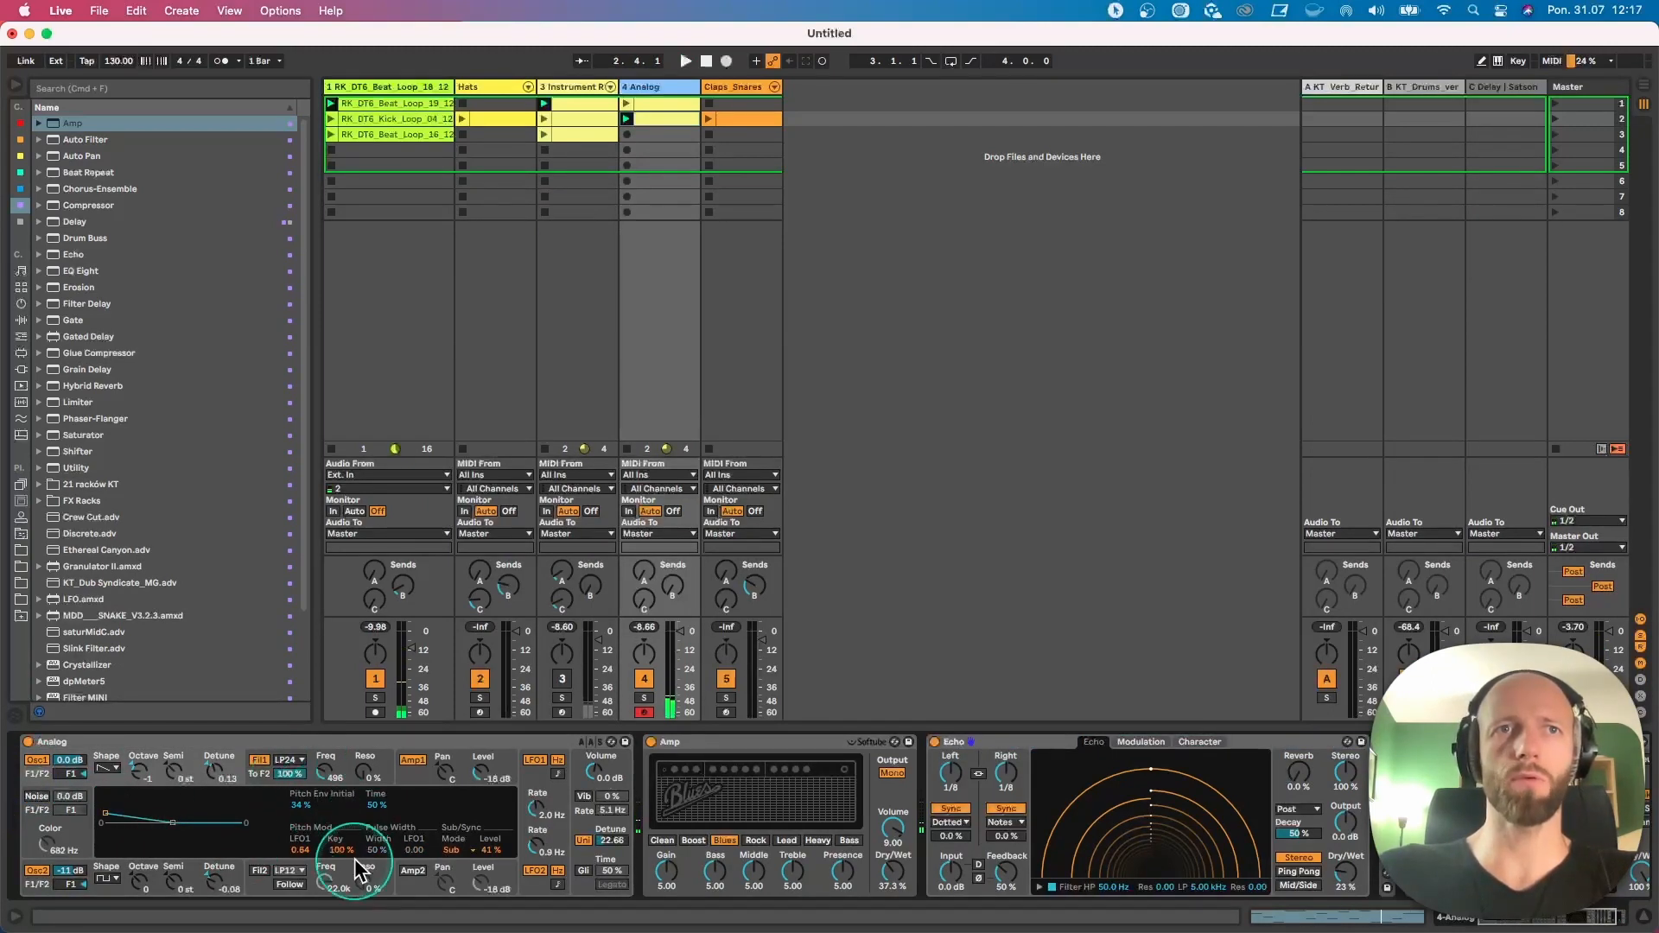
{"action": "left_click", "coordinate": [346, 783]}
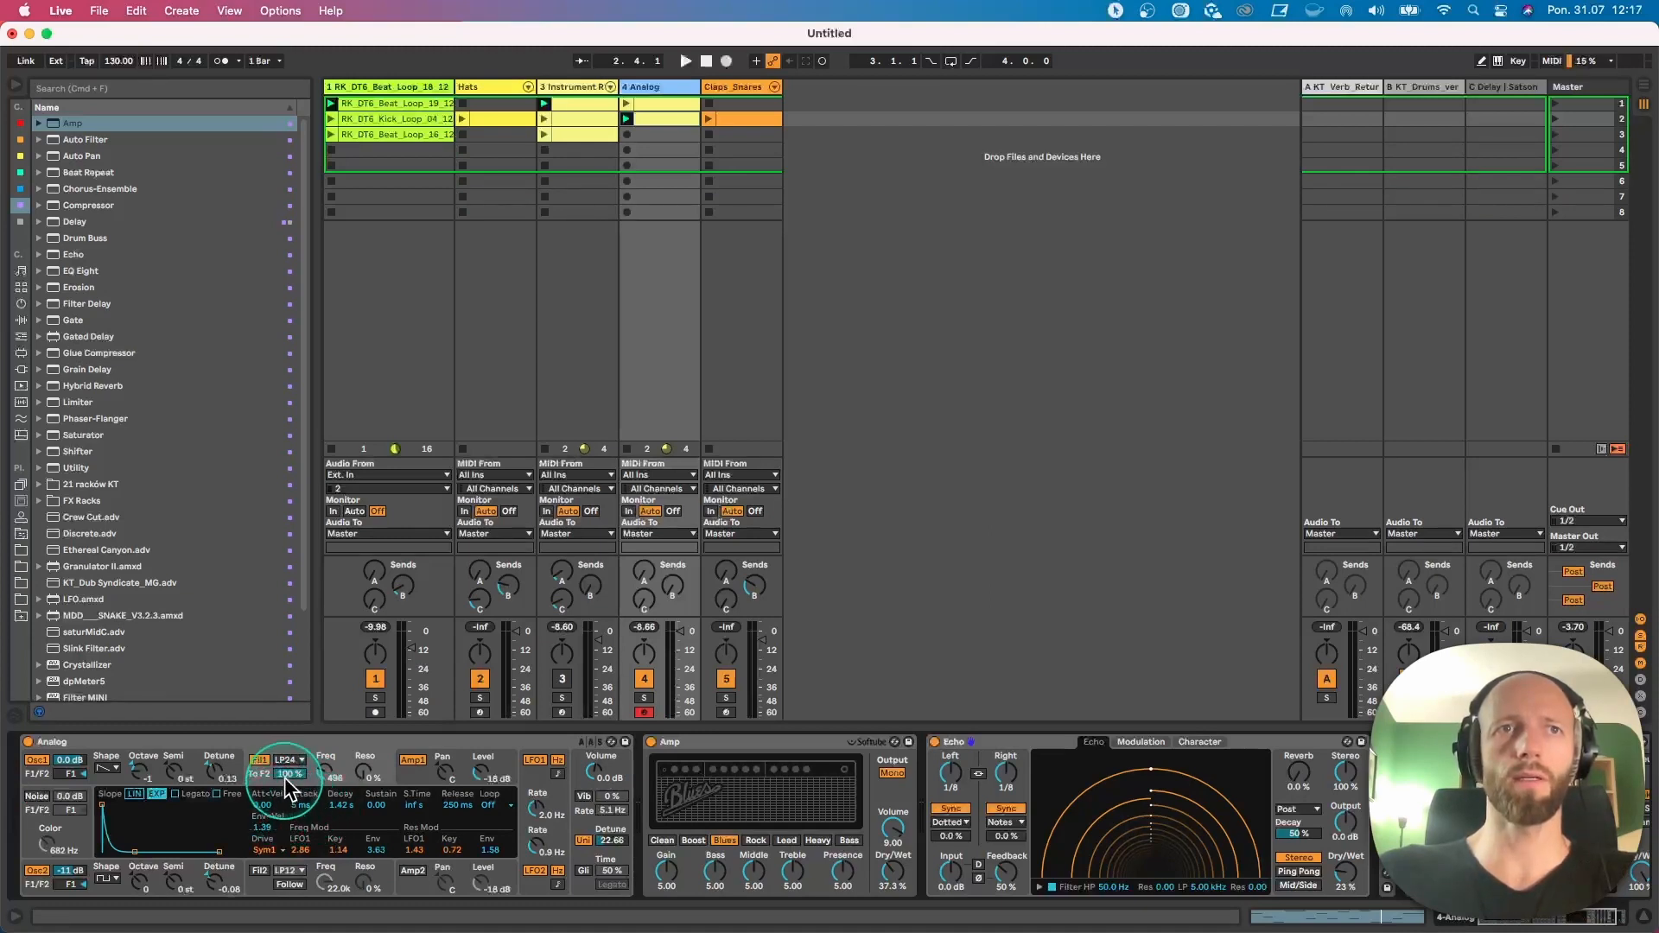
{"action": "key", "text": "space"}
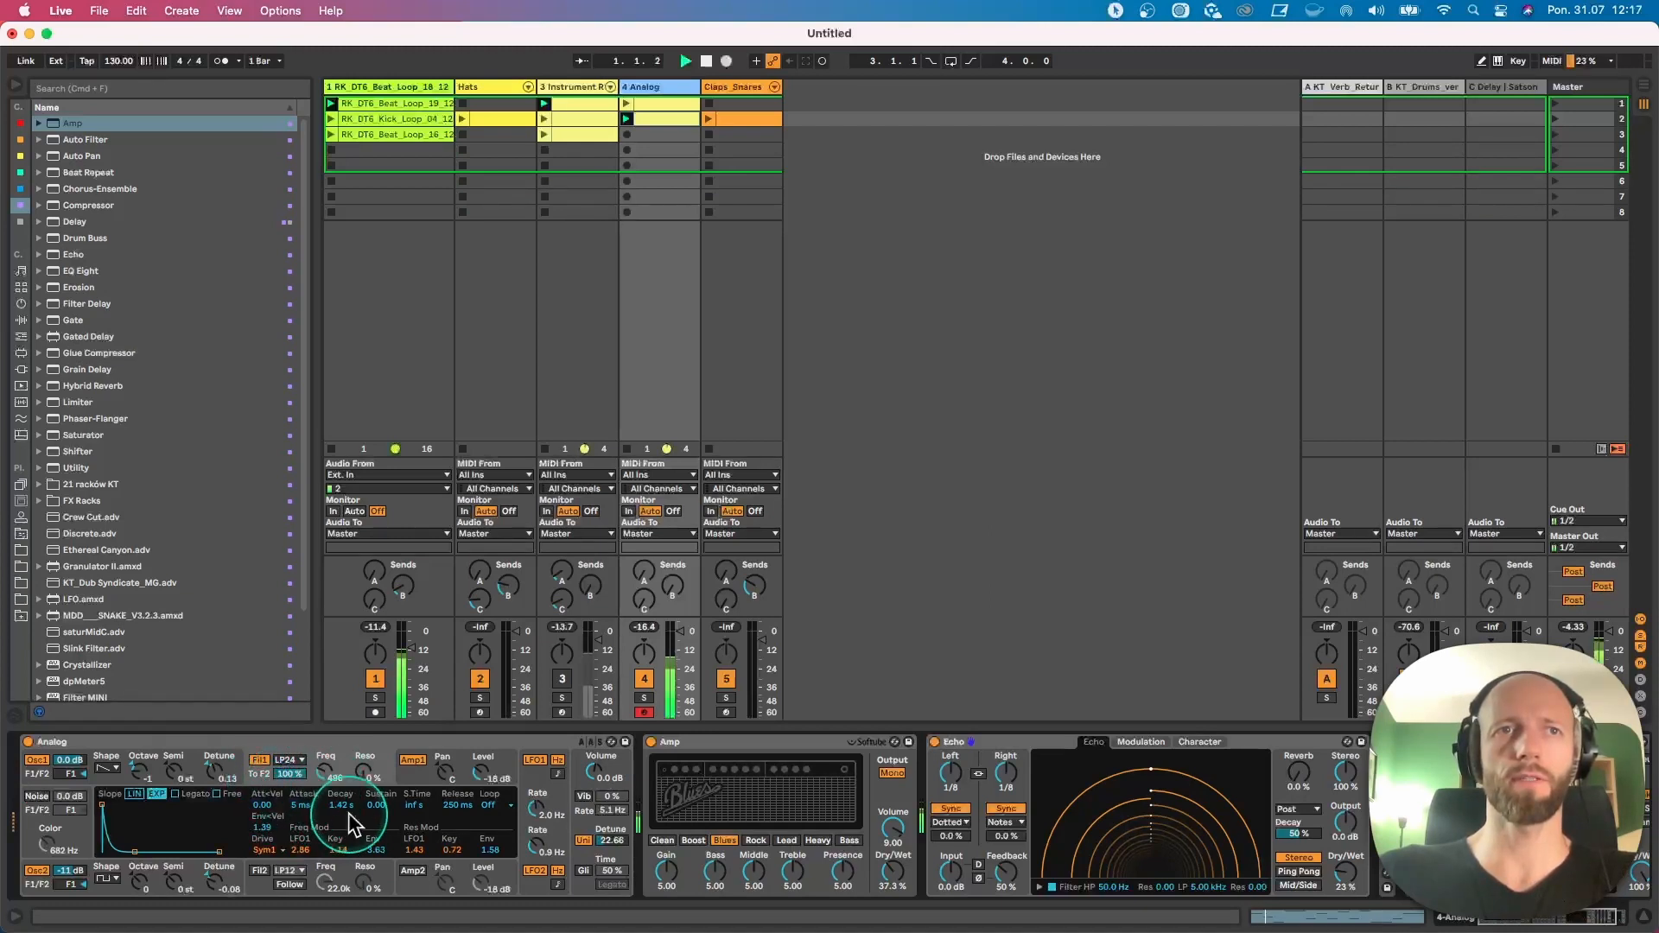
{"action": "left_click_drag", "start_coordinate": [377, 851], "coordinate": [378, 848]}
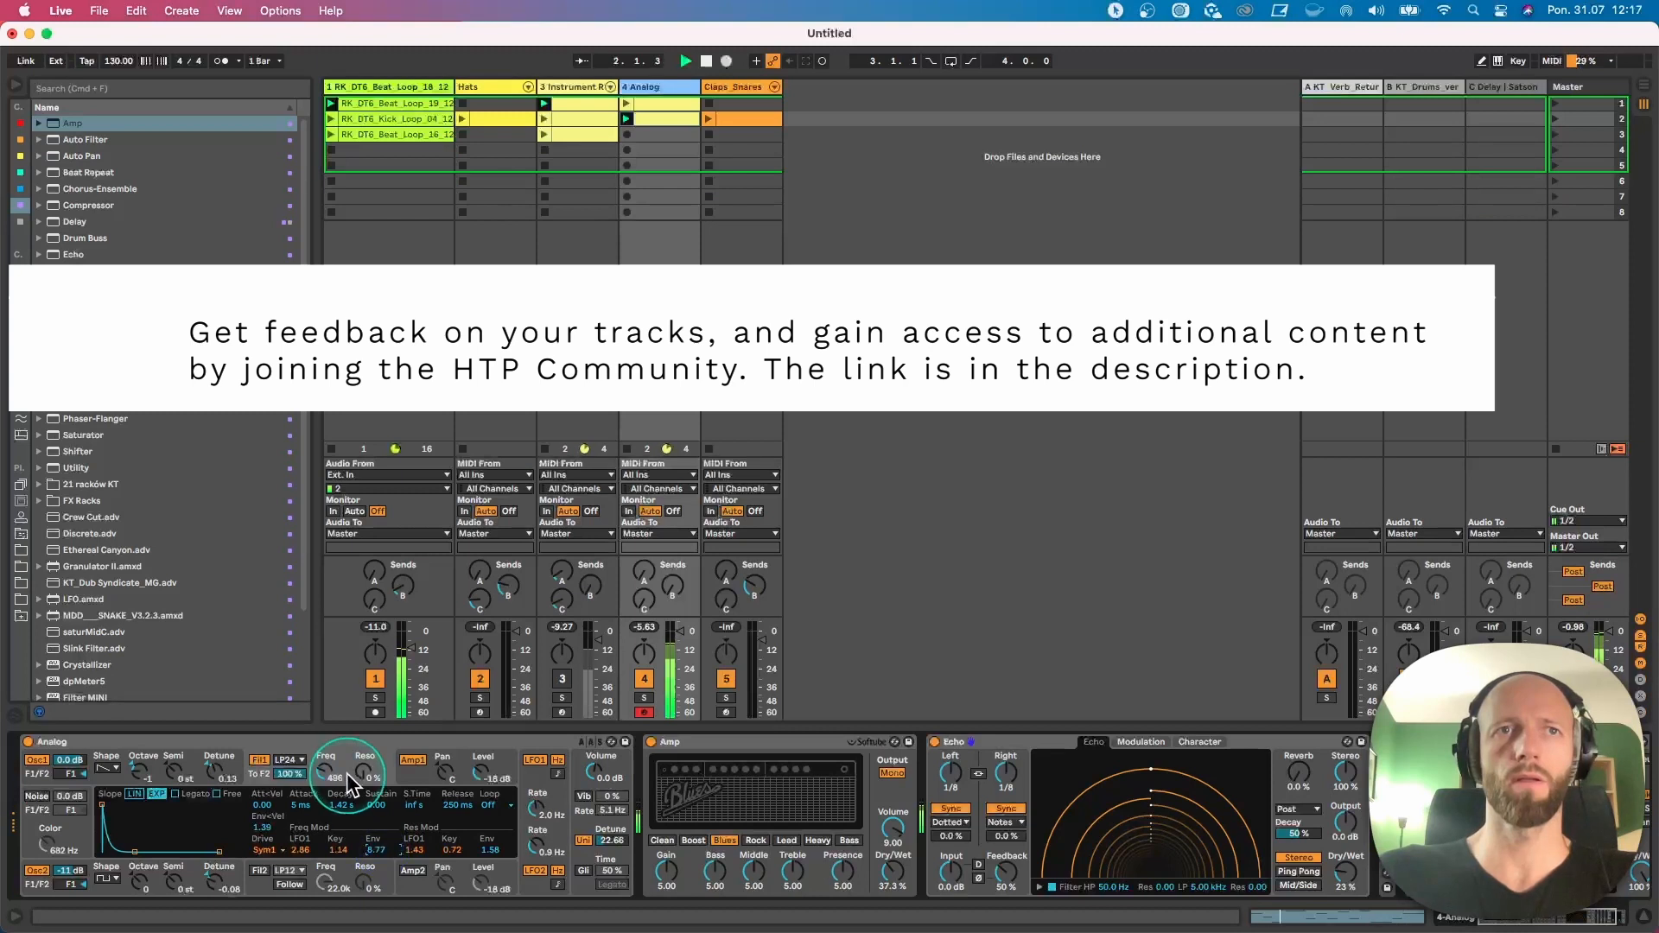
{"action": "left_click_drag", "start_coordinate": [345, 773], "coordinate": [334, 777]}
{"action": "left_click_drag", "start_coordinate": [372, 845], "coordinate": [375, 849]}
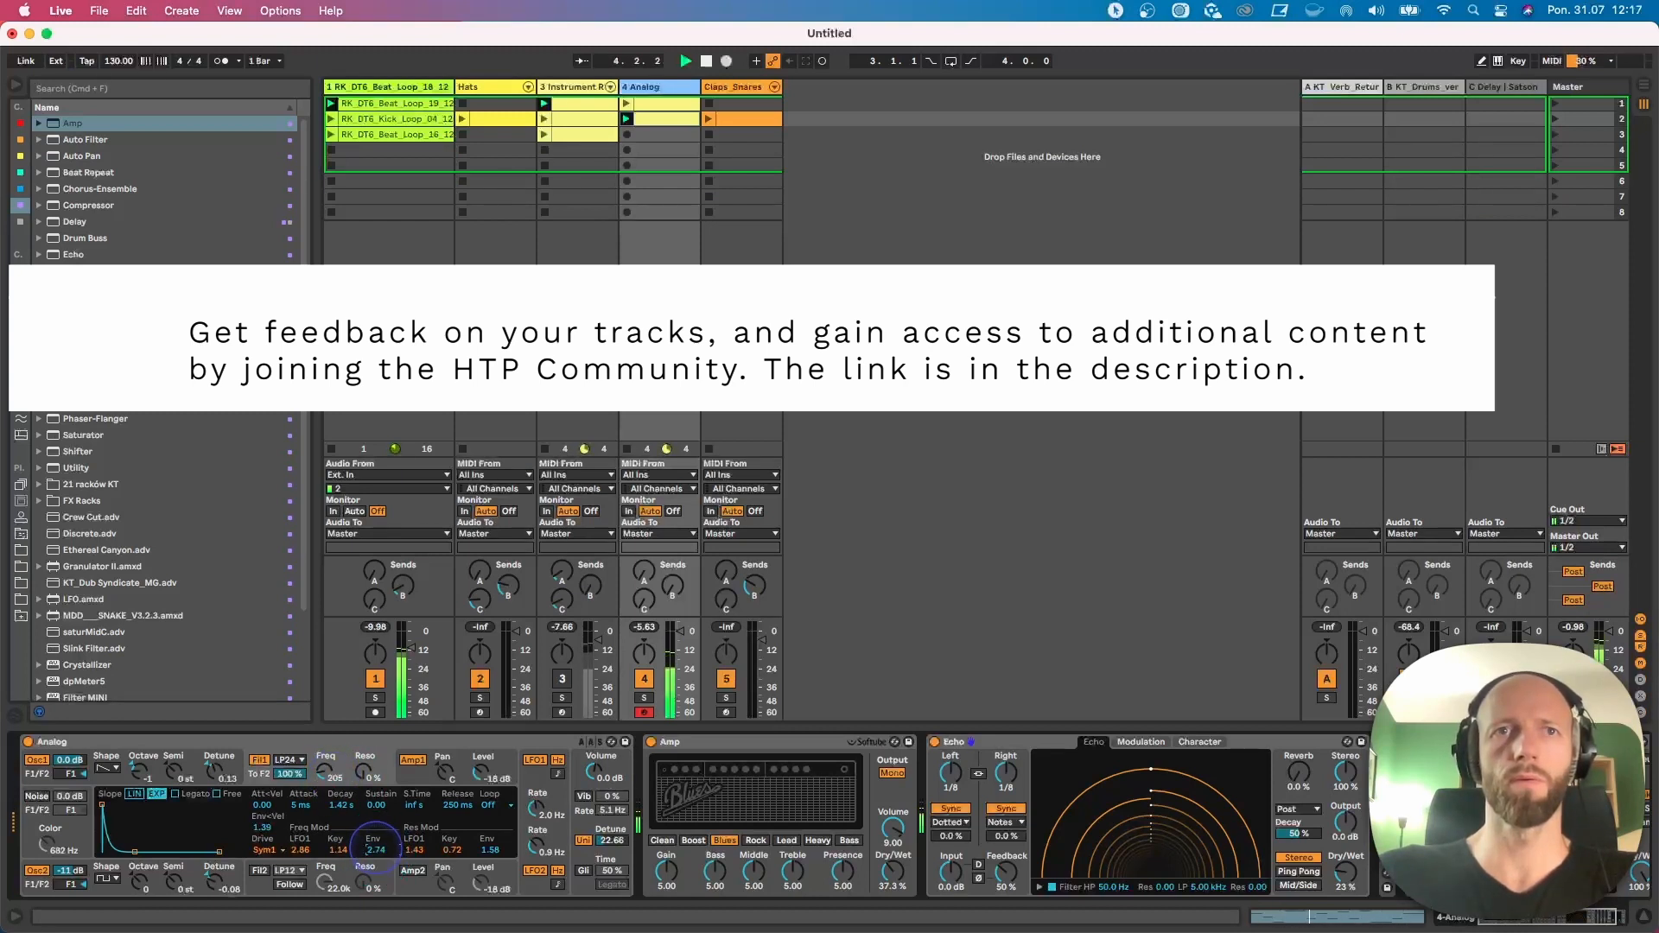
{"action": "left_click_drag", "start_coordinate": [337, 802], "coordinate": [337, 806]}
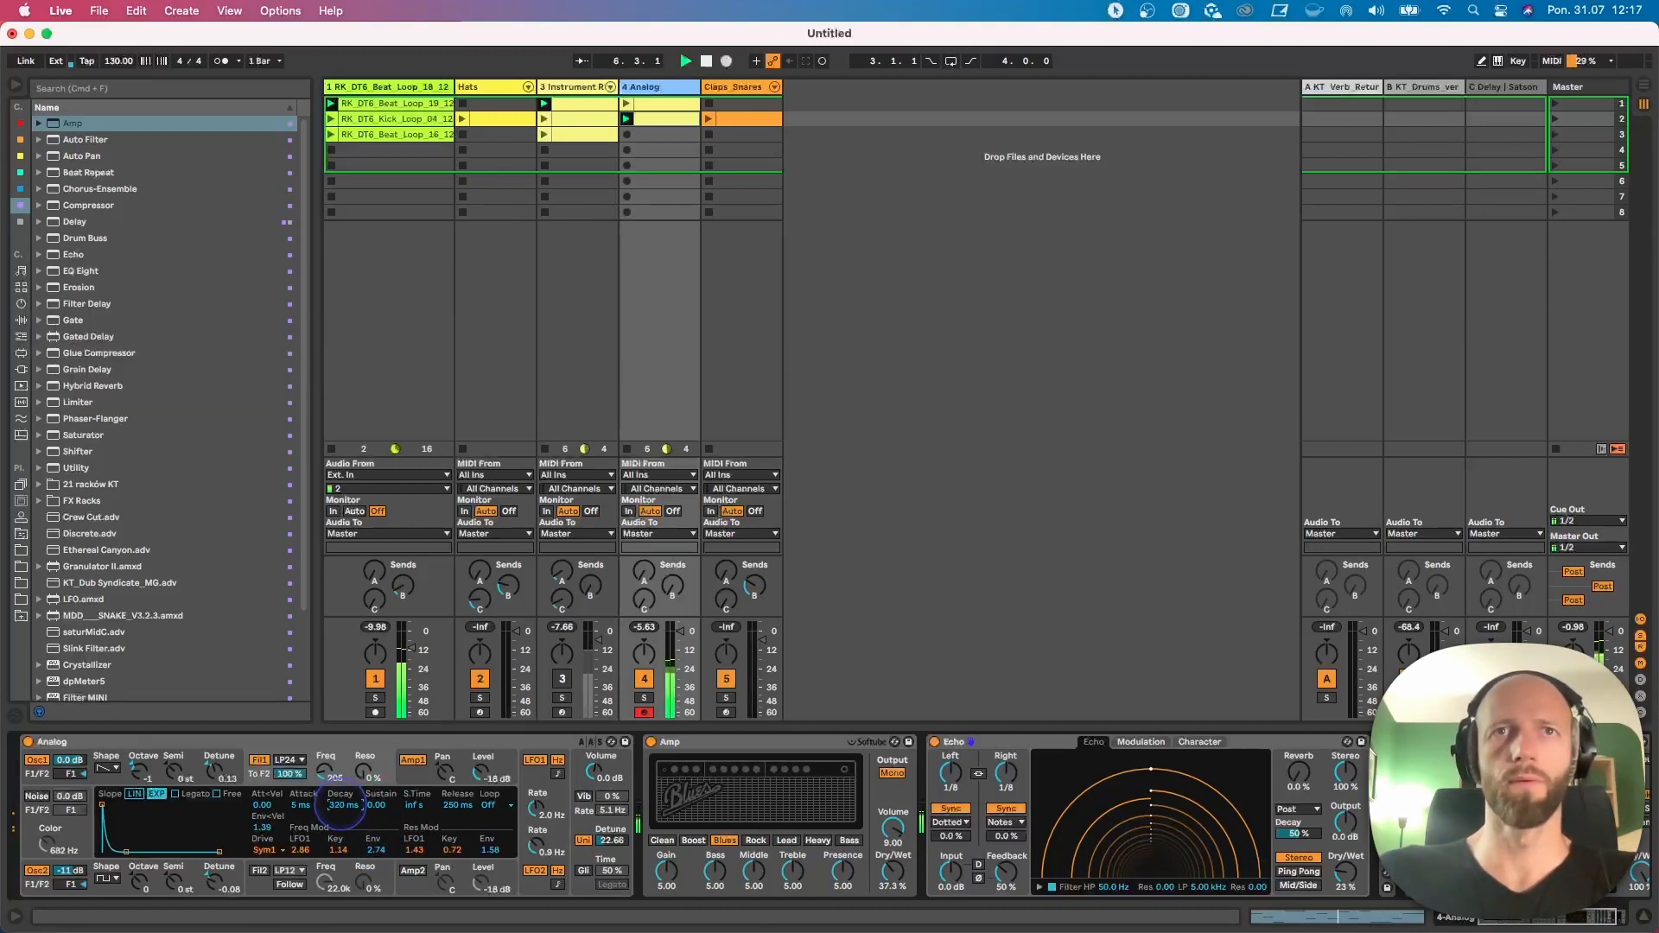
{"action": "left_click_drag", "start_coordinate": [340, 812], "coordinate": [343, 804]}
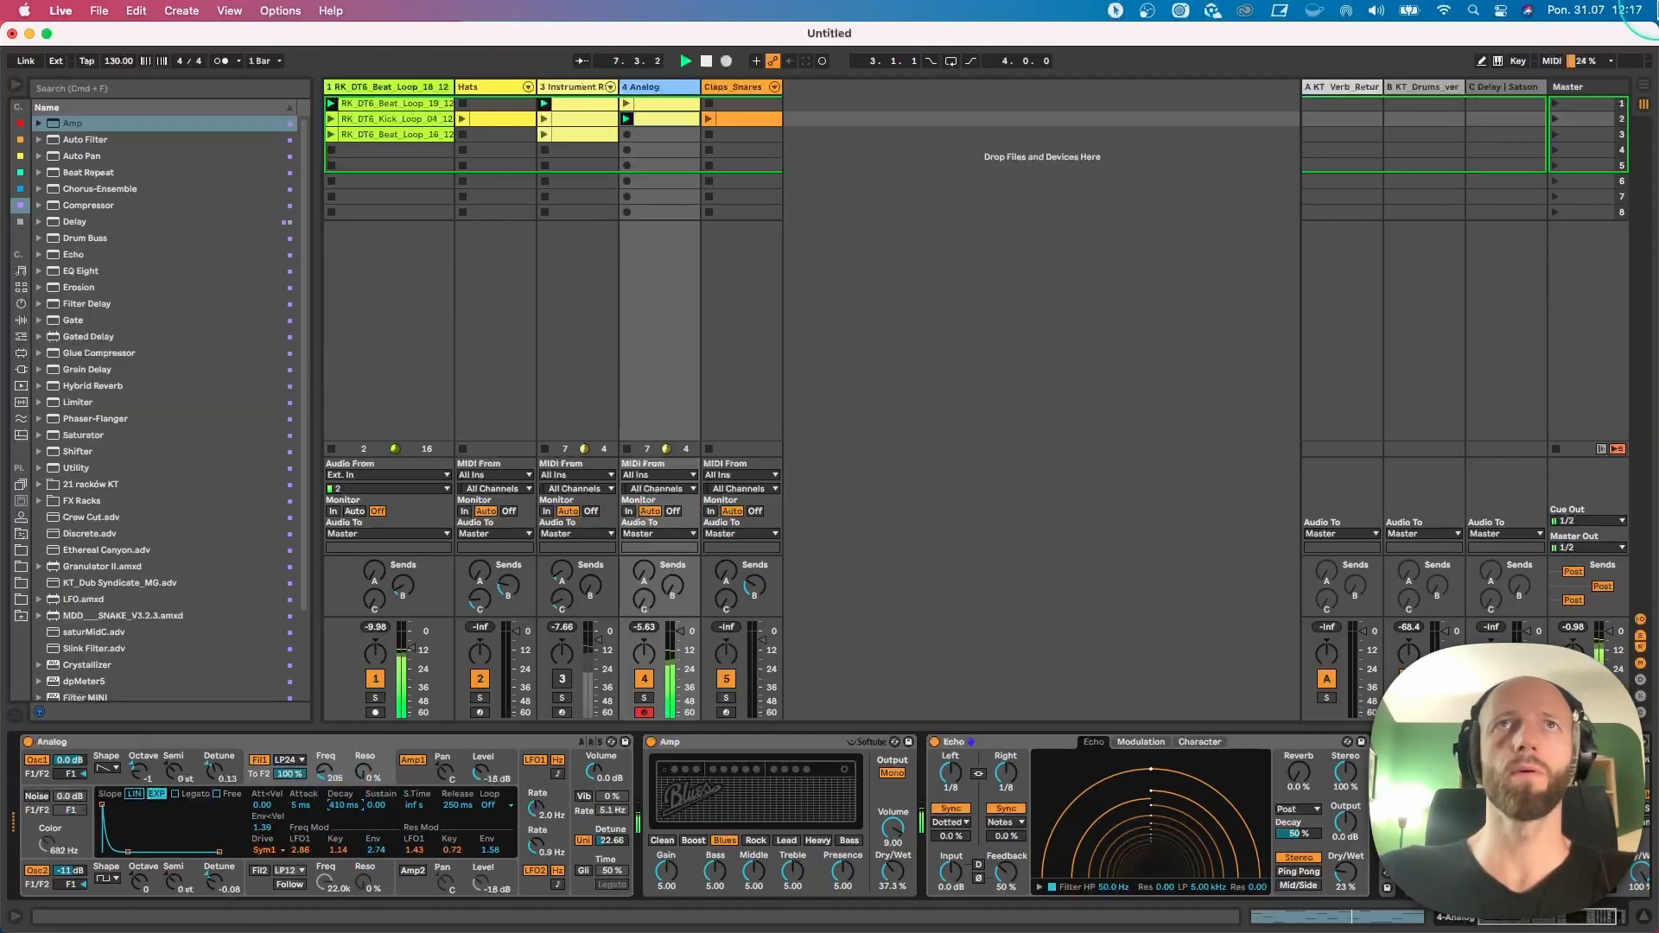
Step: Launch the second scene and set filter 1's Freq Mod LFO1 to 1.66, Decay to 265 ms and Freq Mod Env to 4.71
{"action": "left_click", "coordinate": [1560, 118]}
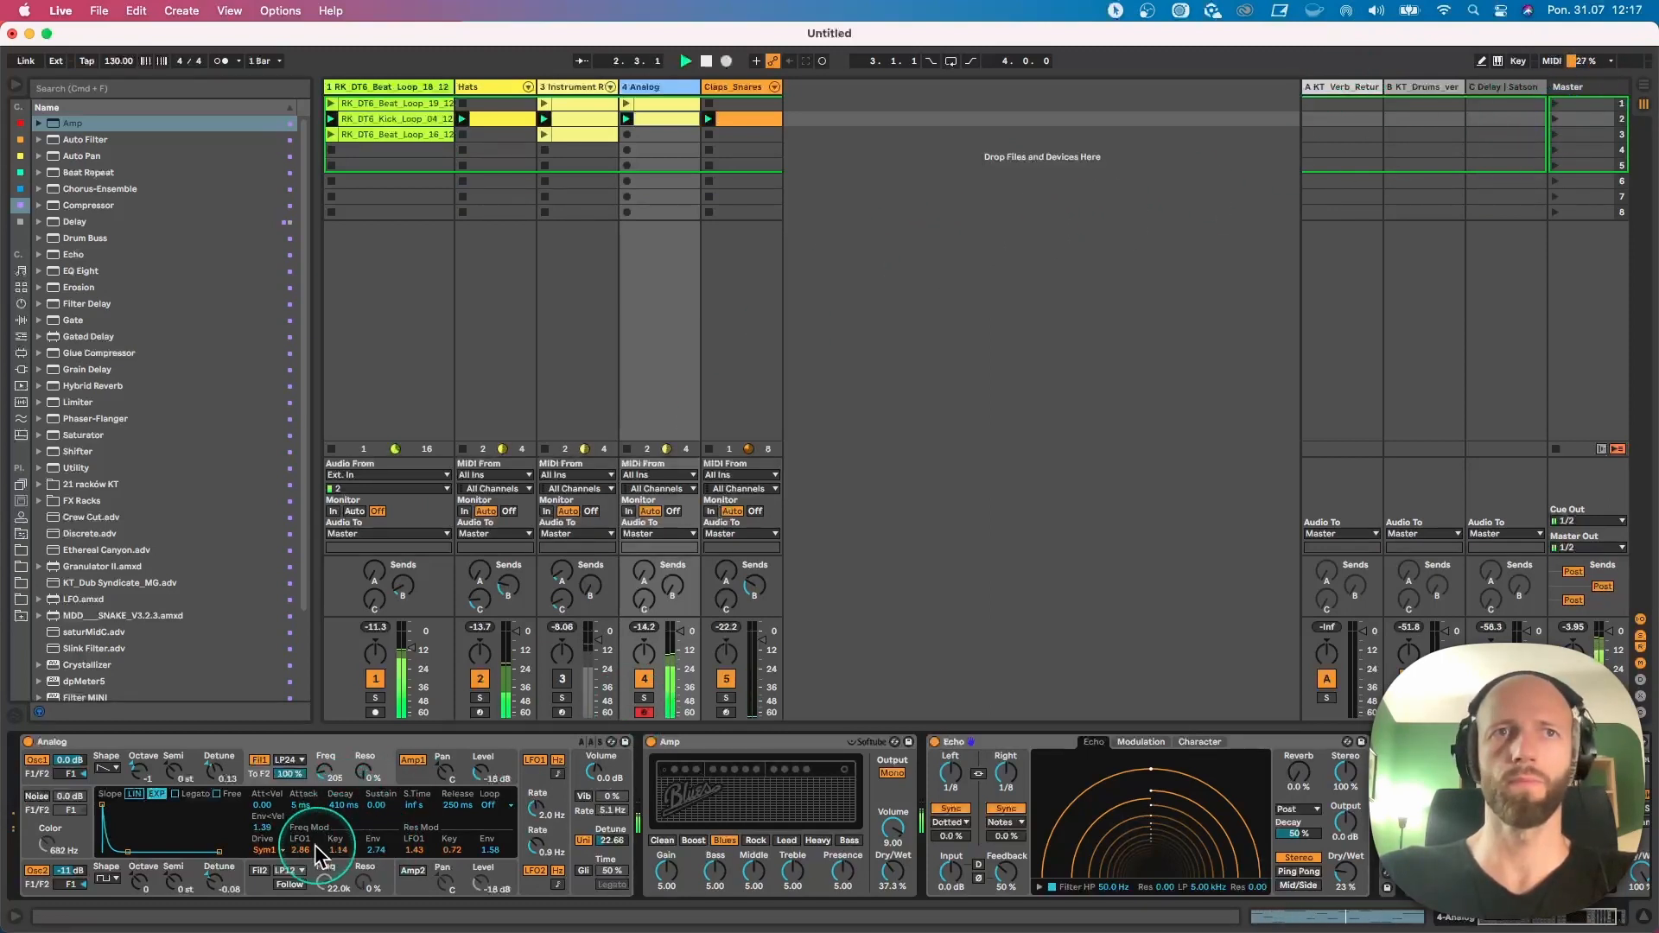
{"action": "left_click_drag", "start_coordinate": [315, 846], "coordinate": [341, 778]}
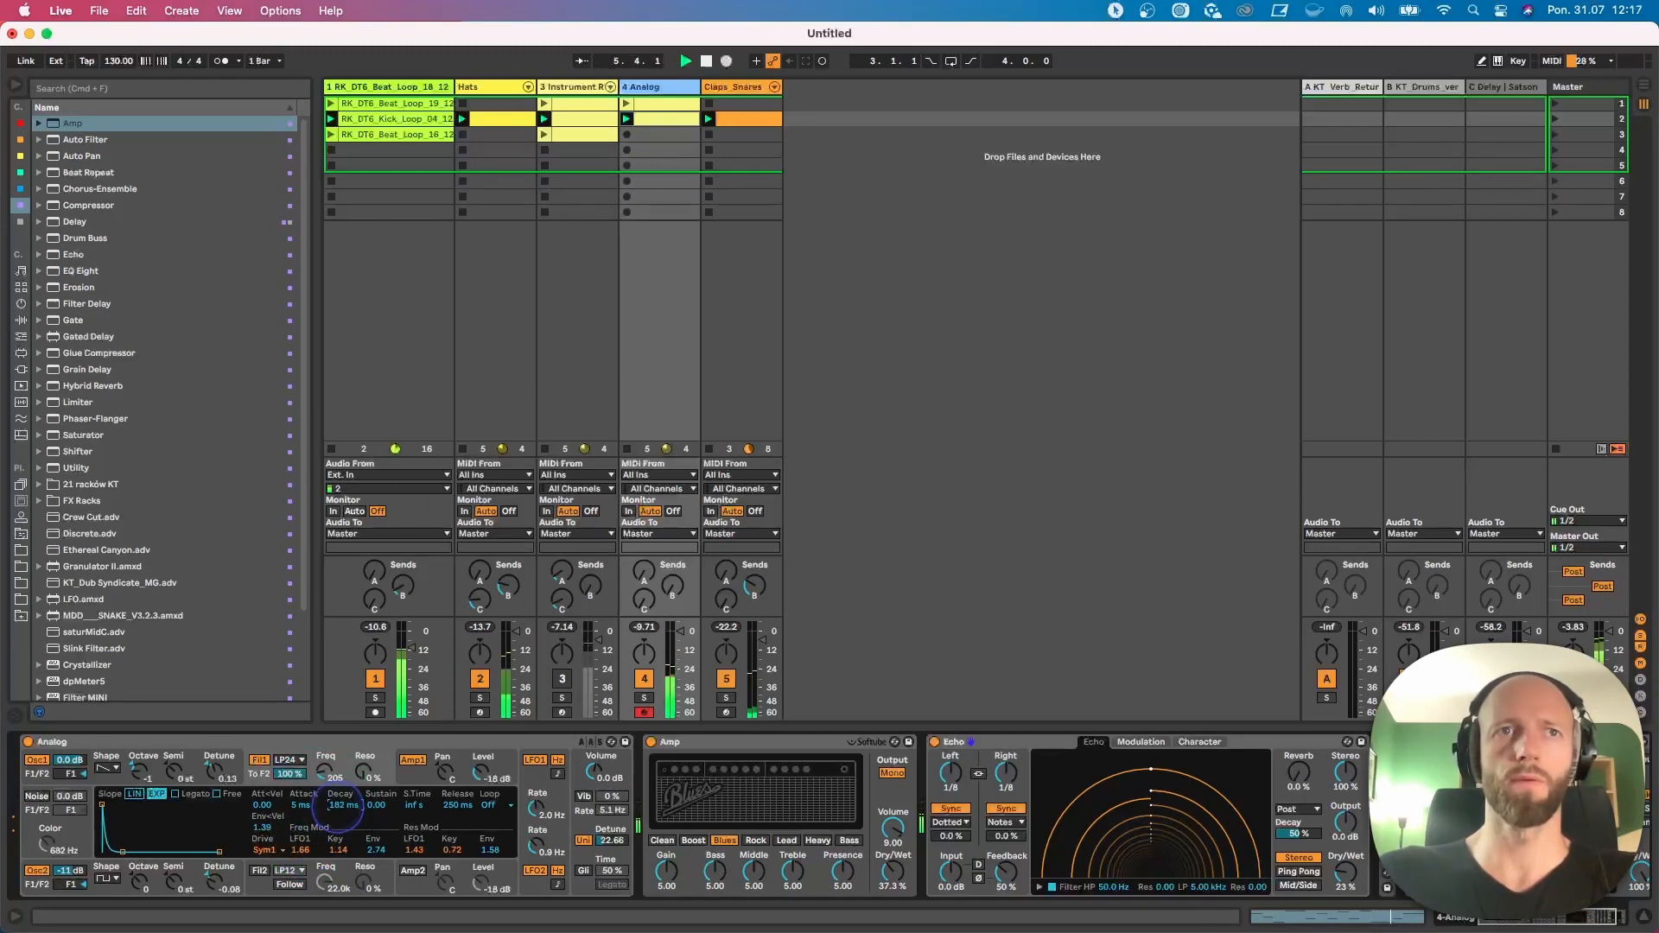
{"action": "left_click_drag", "start_coordinate": [373, 850], "coordinate": [373, 822]}
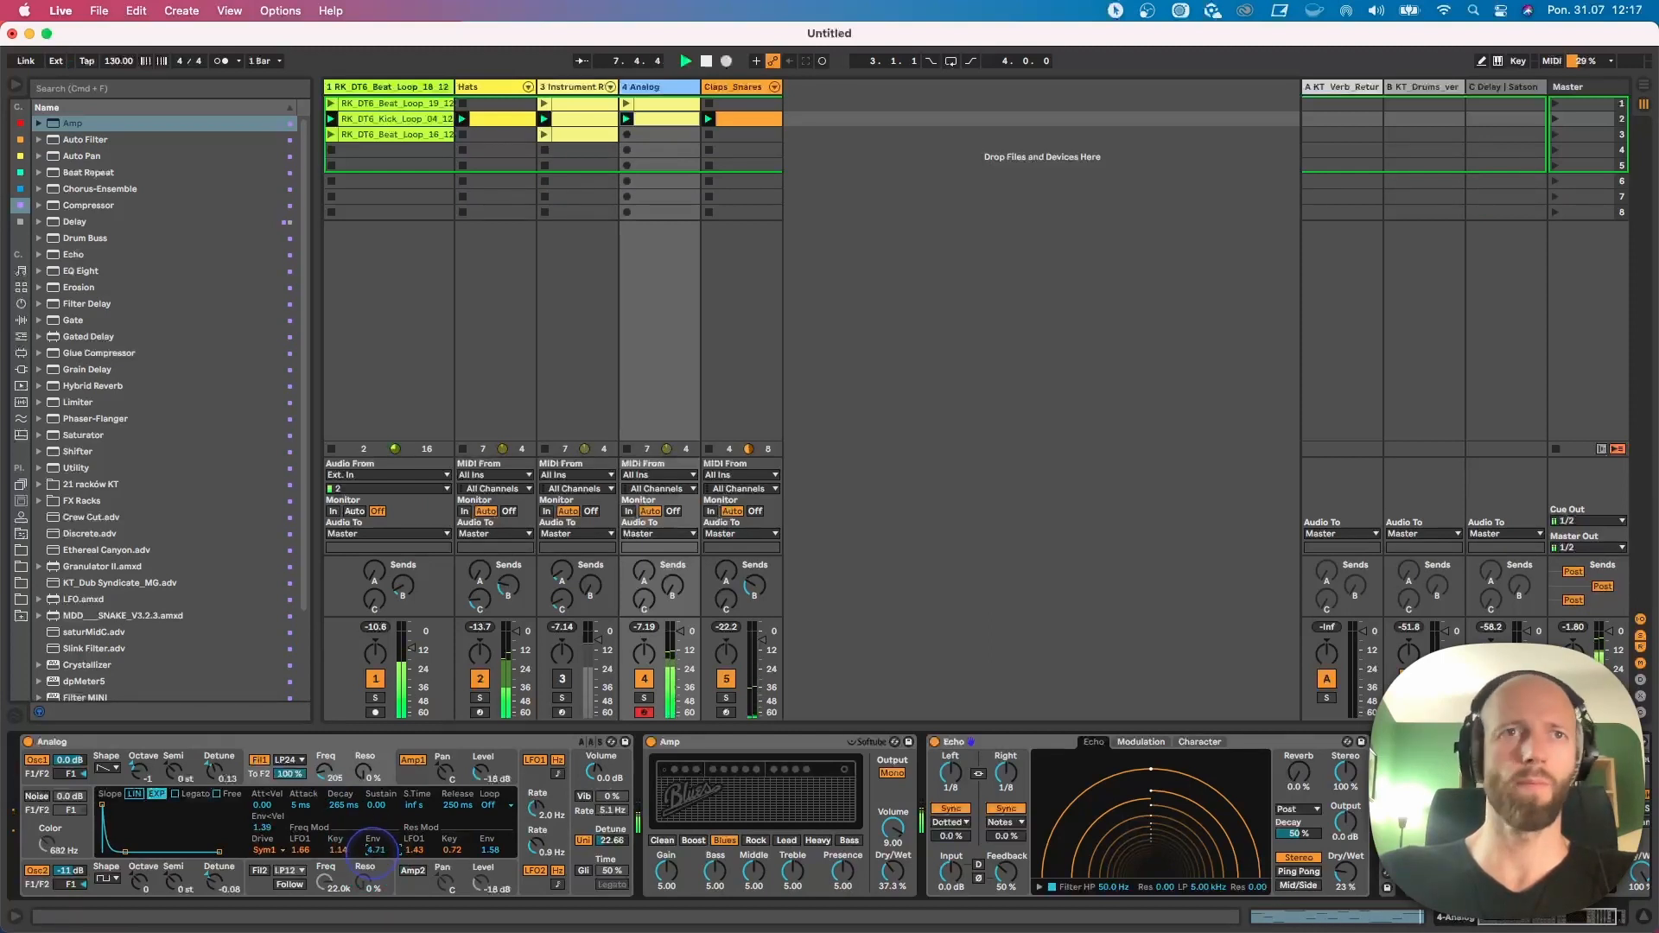
Step: Set oscillator 2's level to -5.4 dB and oscillator 1's Pitch Mod LFO1 to -0.55
{"action": "left_click_drag", "start_coordinate": [71, 871], "coordinate": [159, 822]}
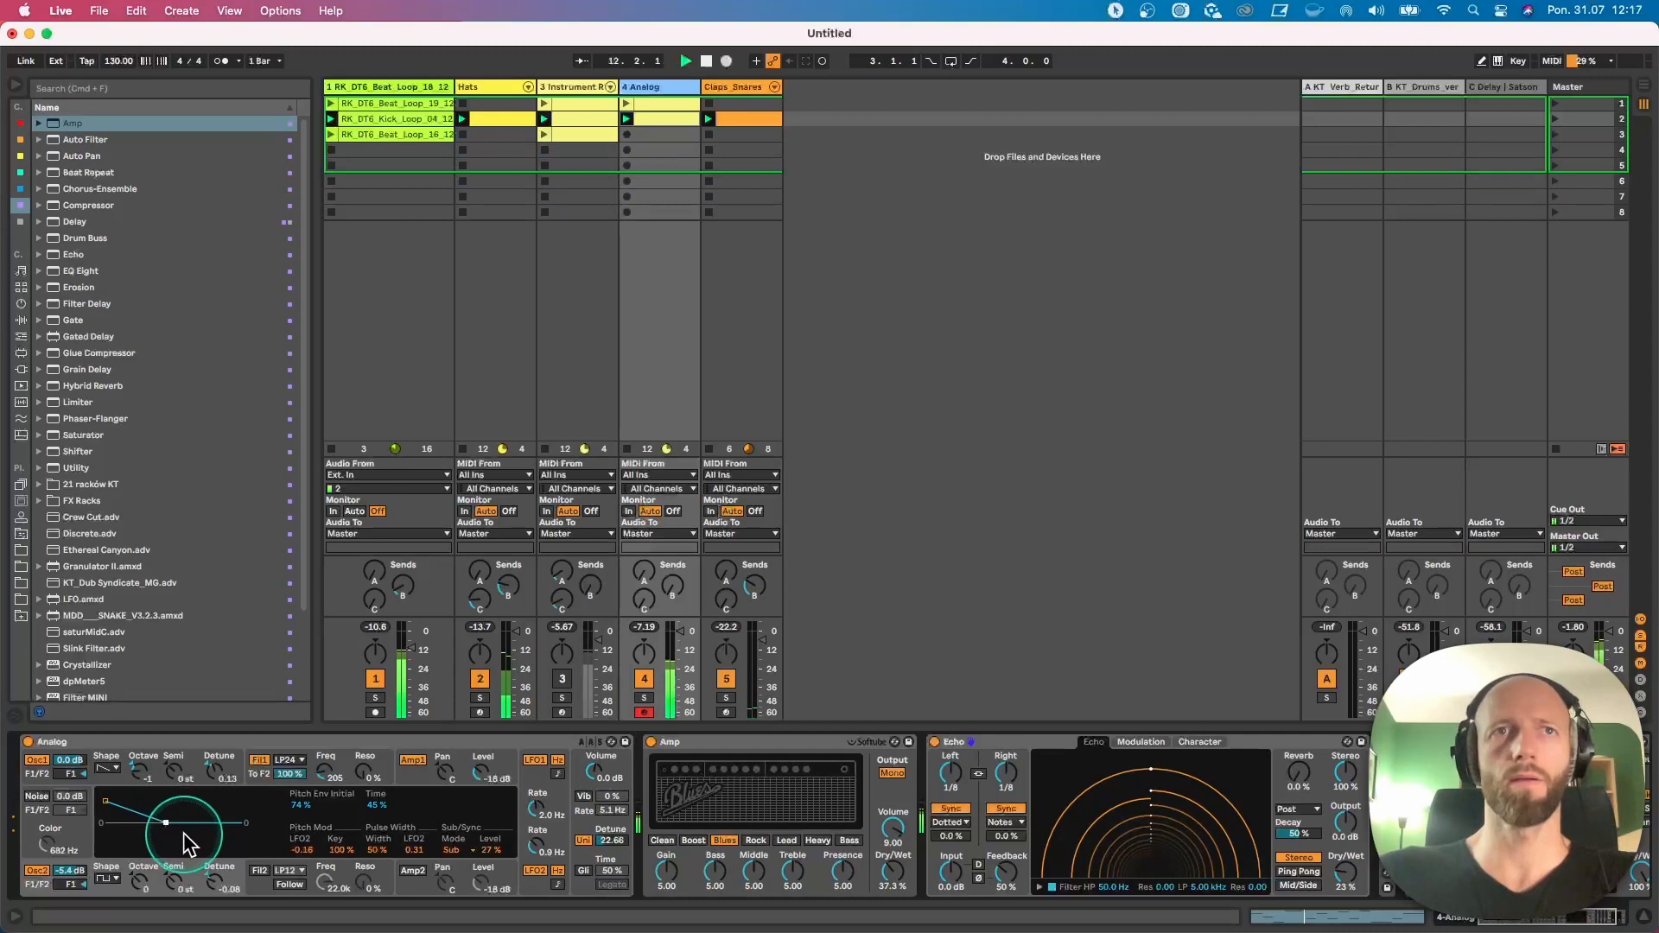
{"action": "left_click", "coordinate": [42, 775]}
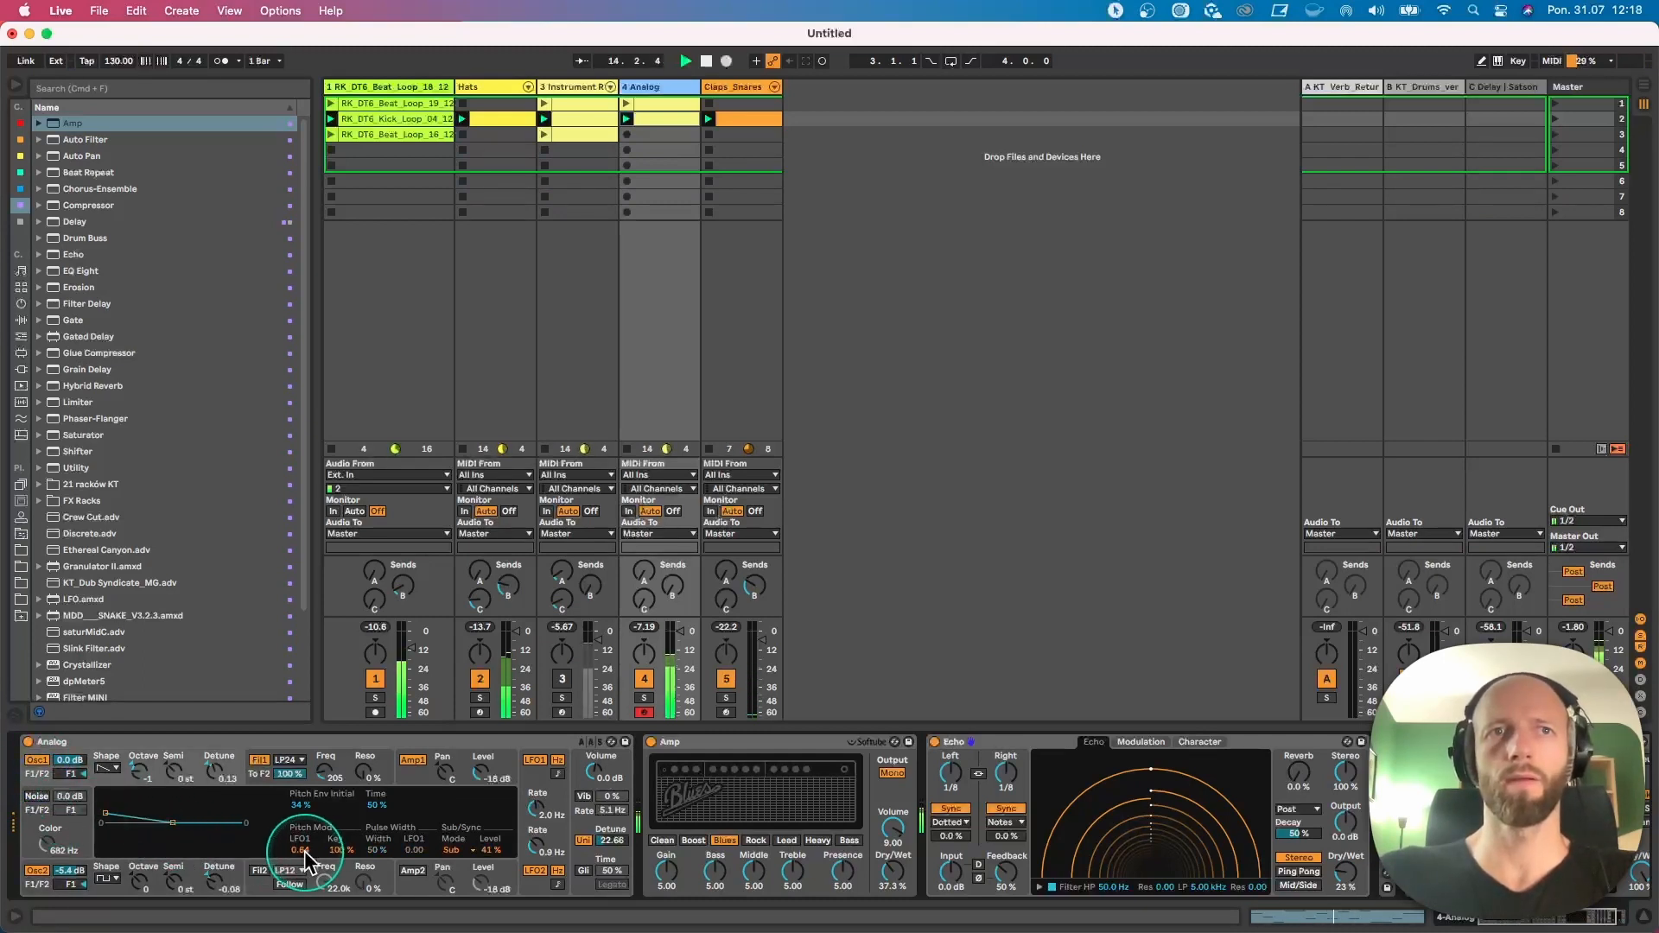
{"action": "left_click_drag", "start_coordinate": [304, 851], "coordinate": [304, 877]}
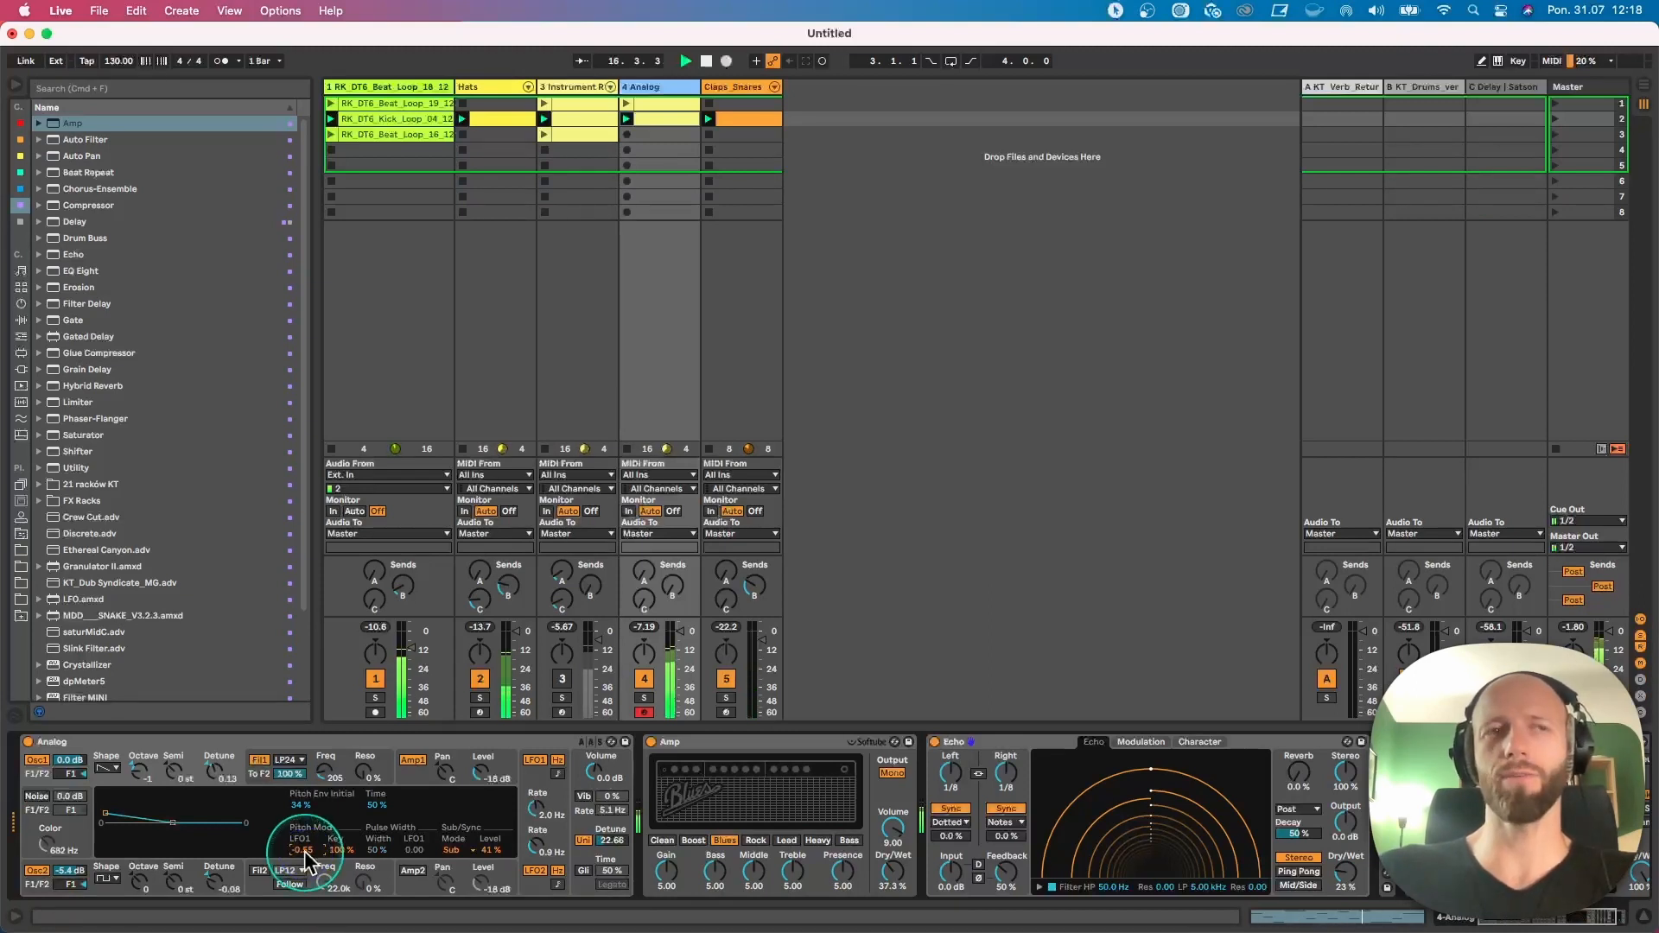
{"action": "left_click", "coordinate": [535, 760]}
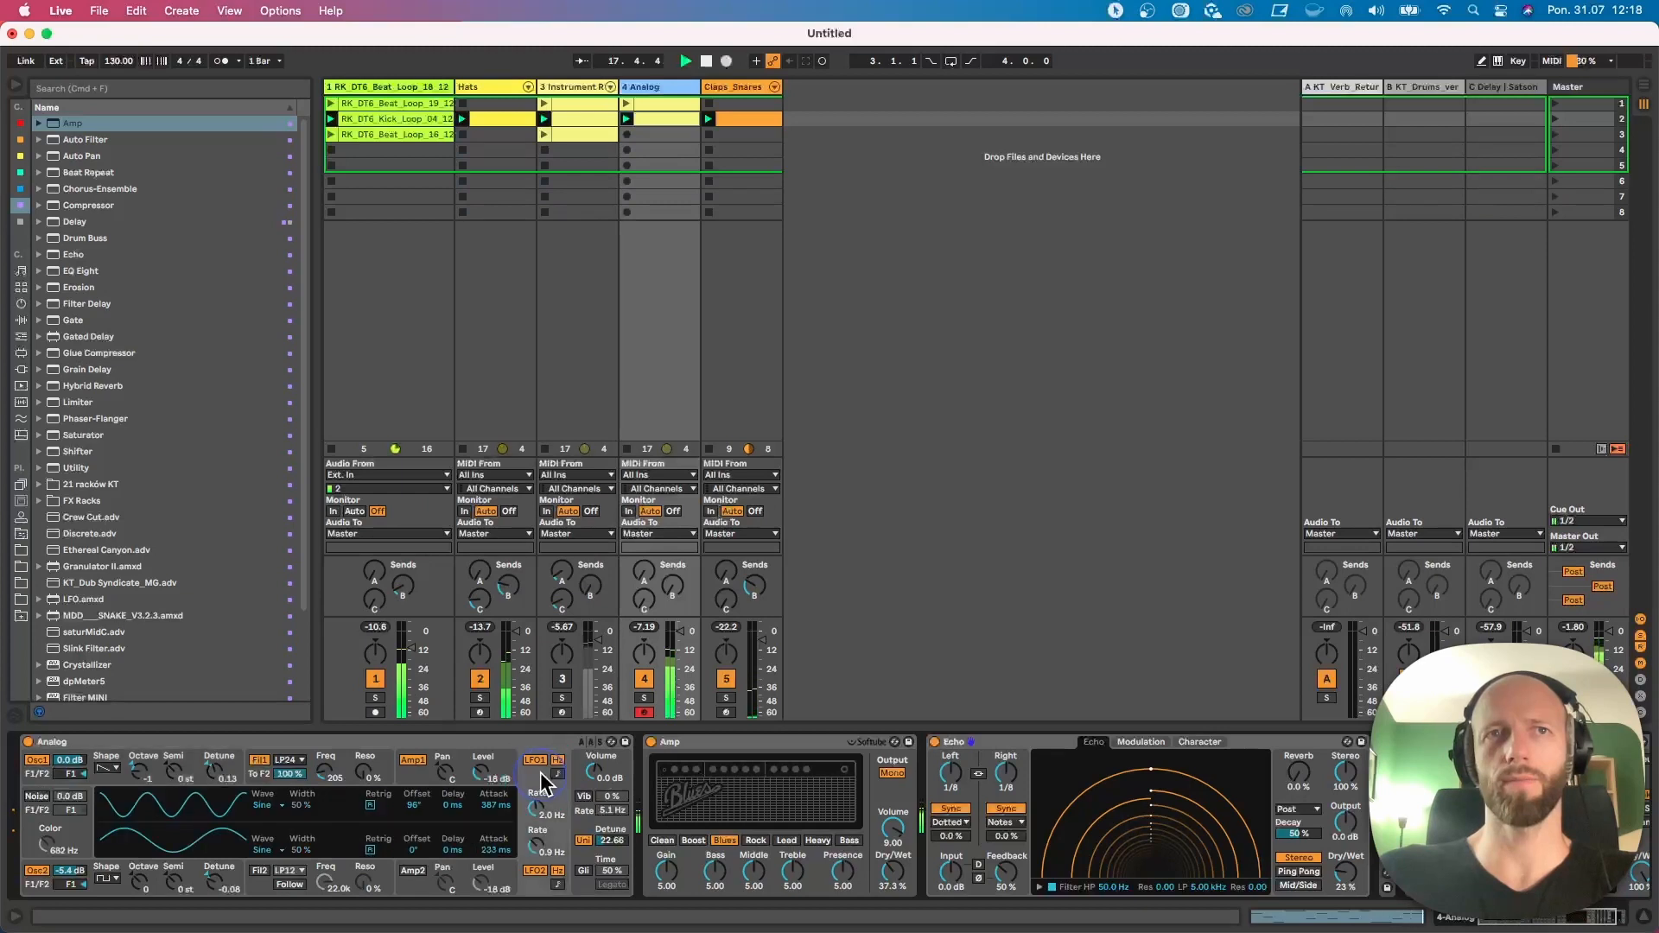
{"action": "left_click", "coordinate": [34, 774]}
Step: Set filter 1's Freq to 211 Hz and Freq Mod Env to 2.25, and LFO1's Rate to 3.1 Hz
{"action": "left_click", "coordinate": [314, 772]}
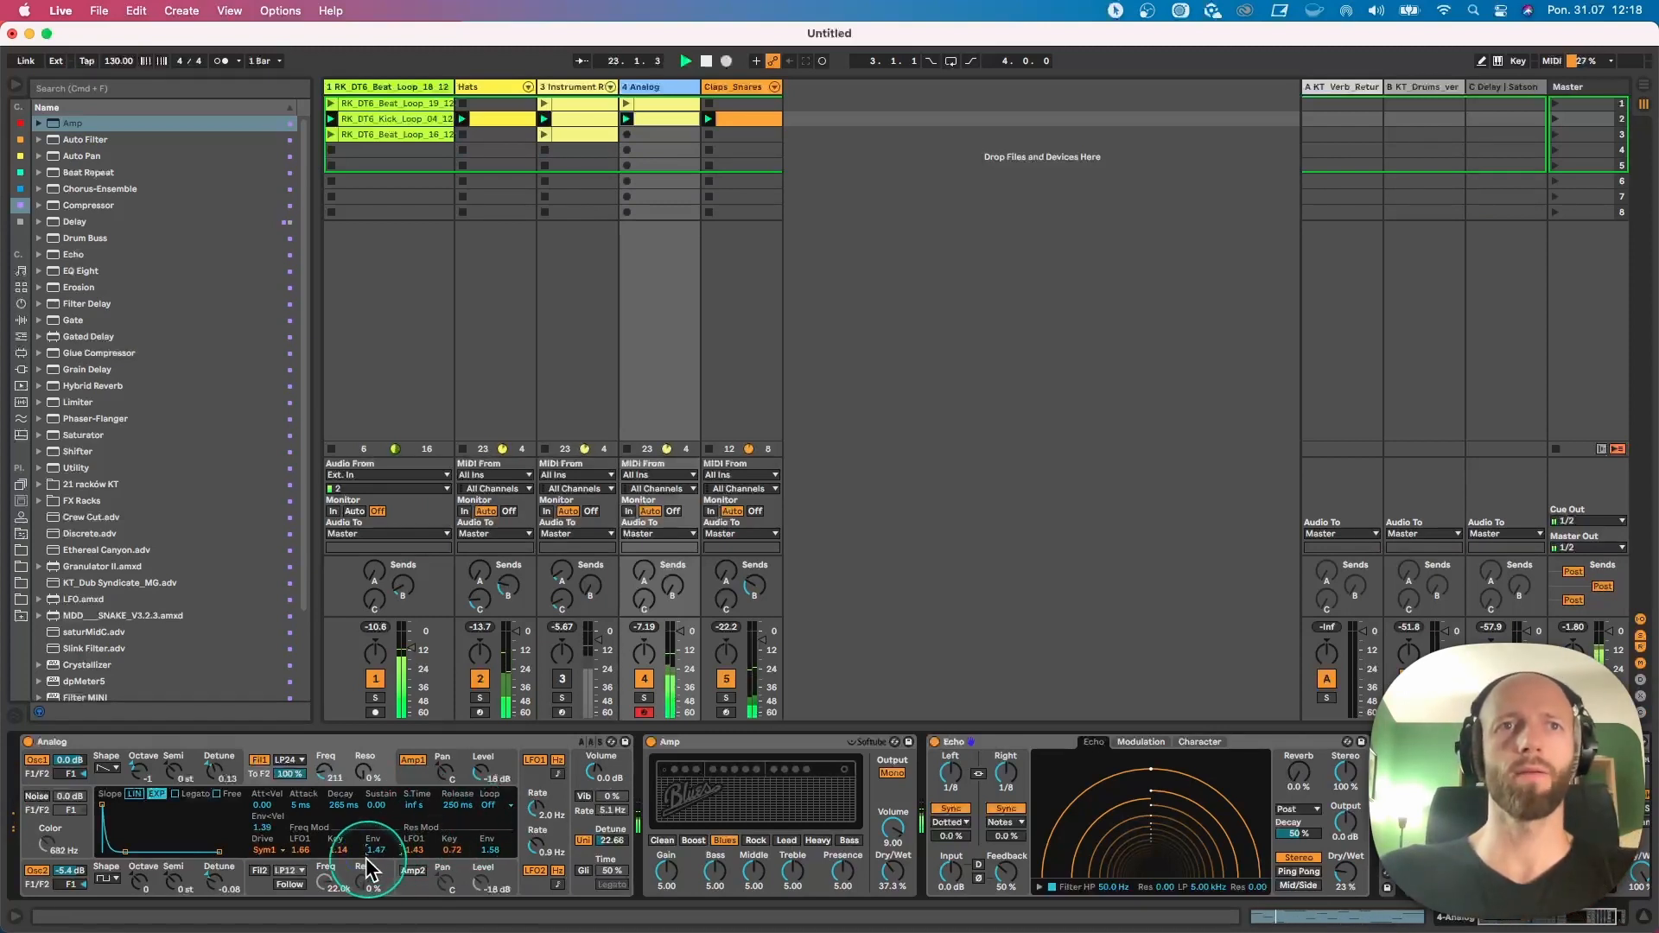
{"action": "left_click_drag", "start_coordinate": [373, 850], "coordinate": [372, 817]}
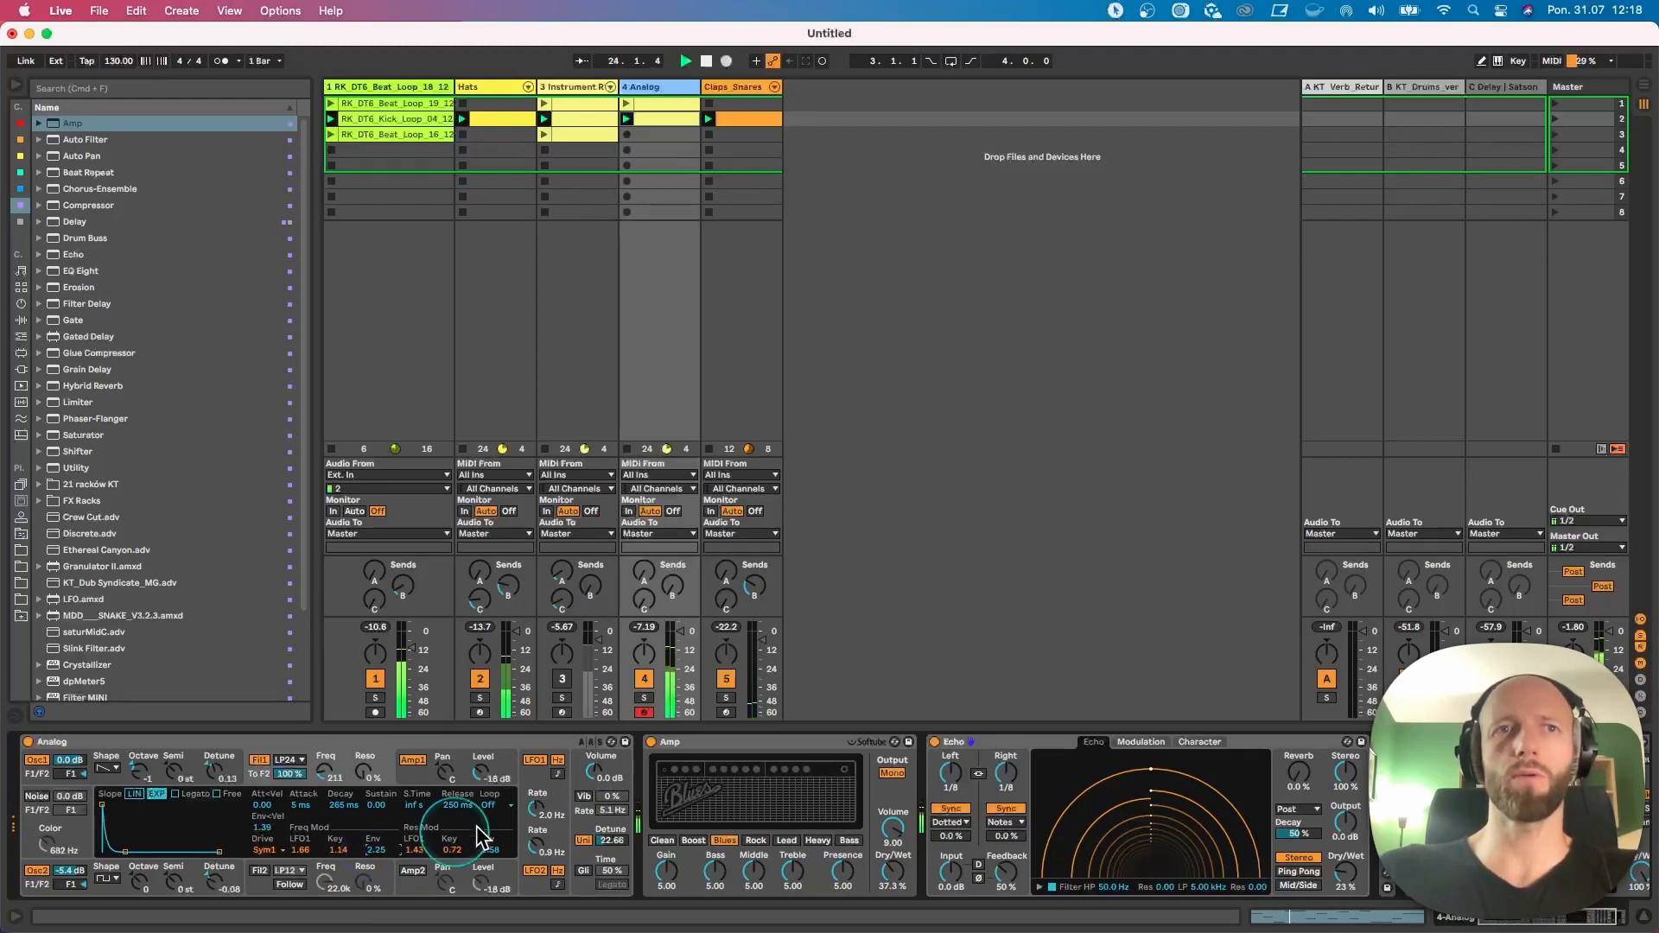
{"action": "left_click", "coordinate": [532, 808]}
{"action": "mouse_move", "coordinate": [531, 808]}
{"action": "left_mouse_down"}
{"action": "mouse_move", "coordinate": [531, 847]}
{"action": "mouse_move", "coordinate": [536, 748]}
{"action": "mouse_move", "coordinate": [535, 839]}
{"action": "mouse_move", "coordinate": [536, 821]}
{"action": "left_mouse_up"}
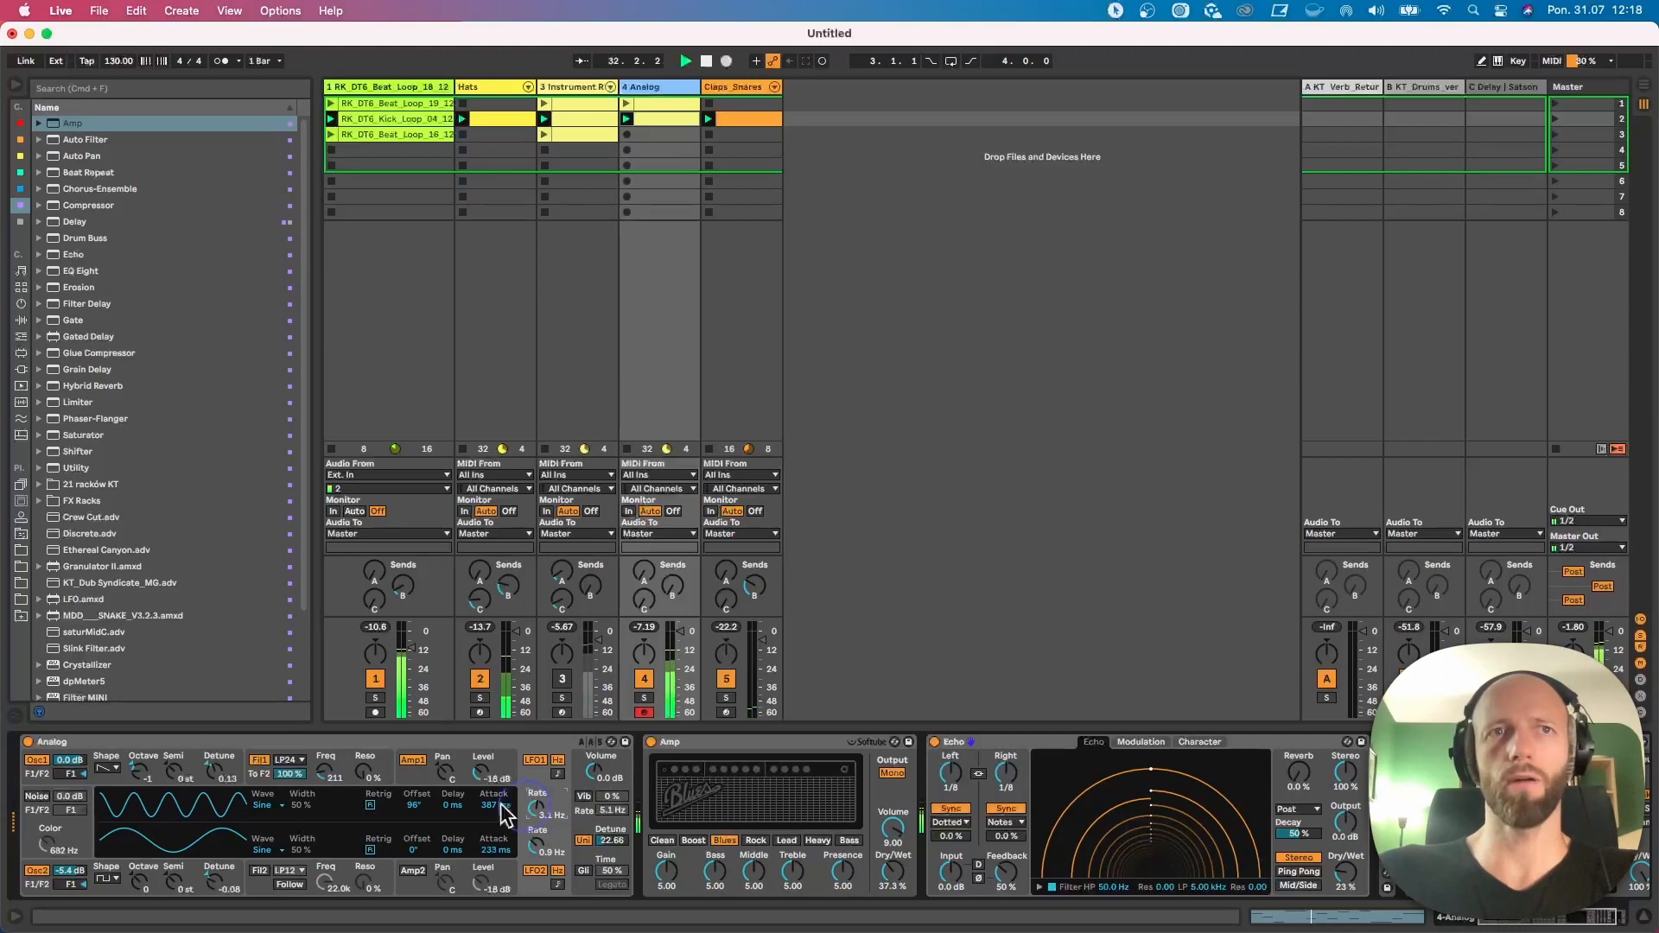
{"action": "left_click", "coordinate": [254, 775]}
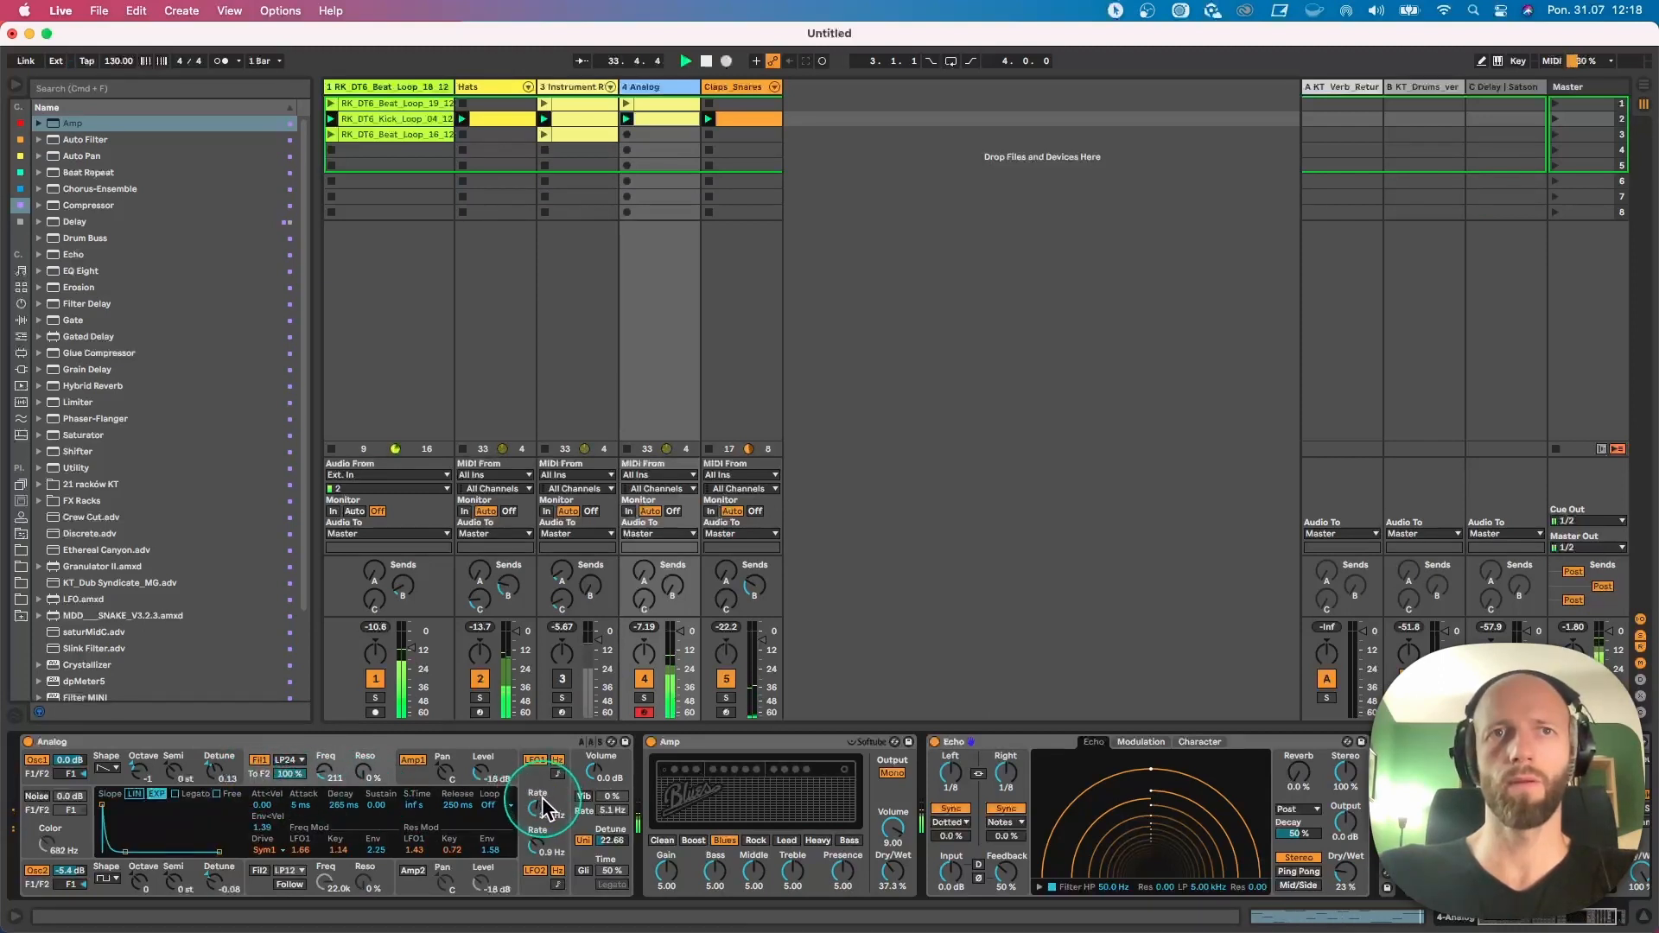
Step: Compare the sound with LFO1 off and on, leaving it enabled
{"action": "left_click", "coordinate": [535, 761]}
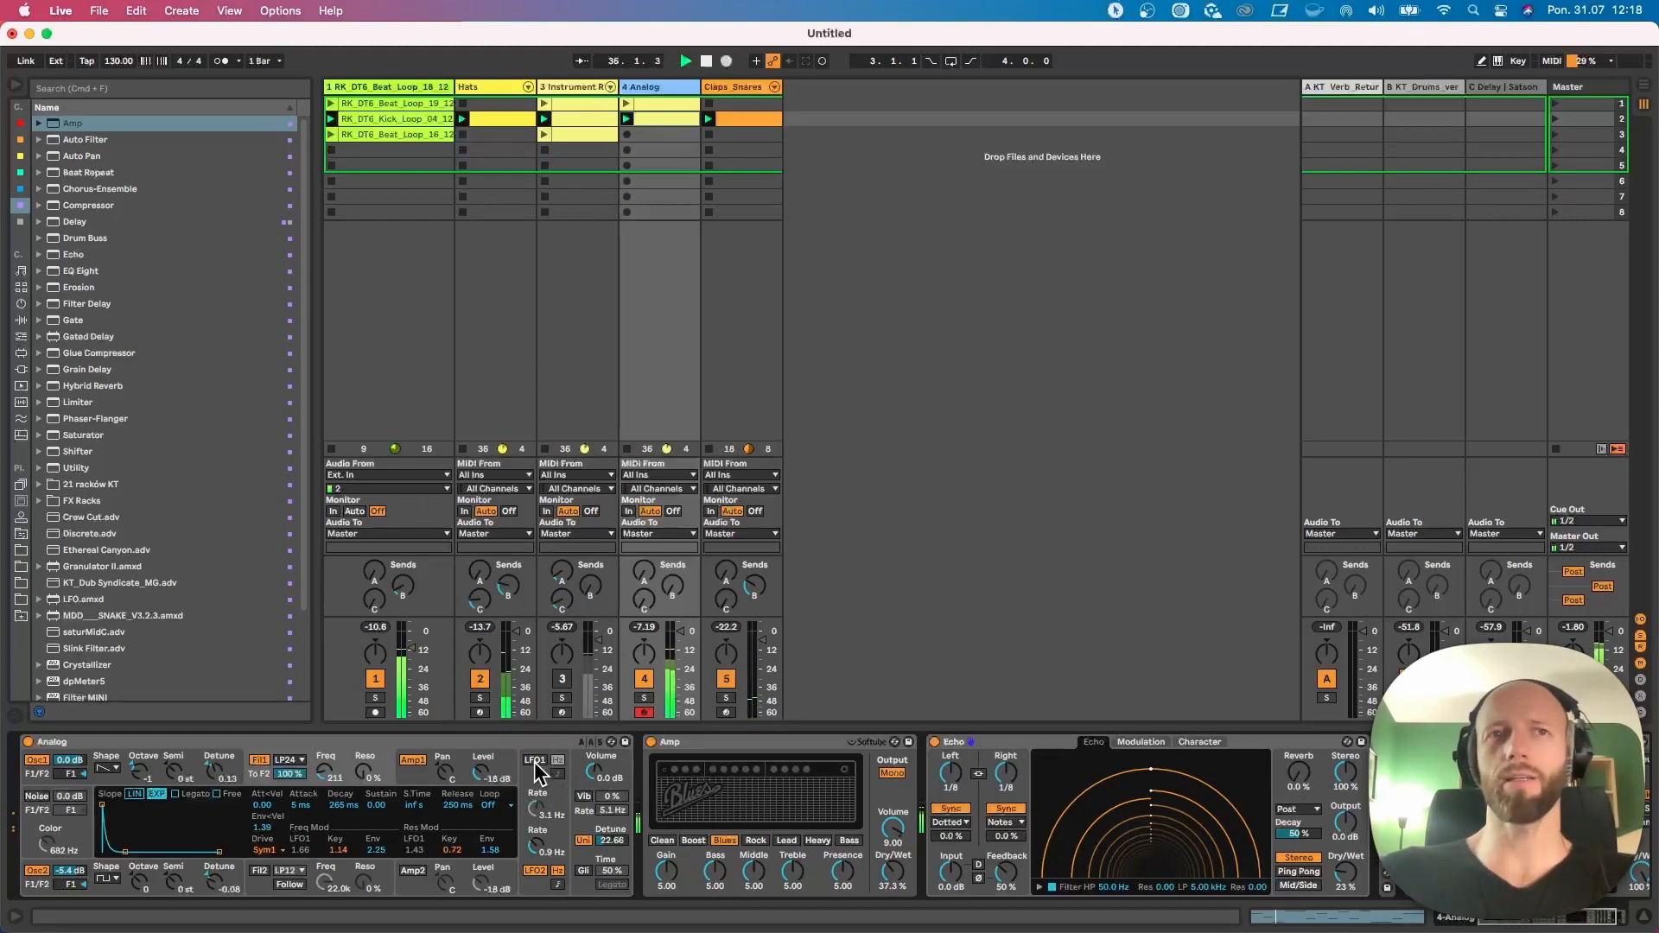
{"action": "left_click", "coordinate": [535, 760]}
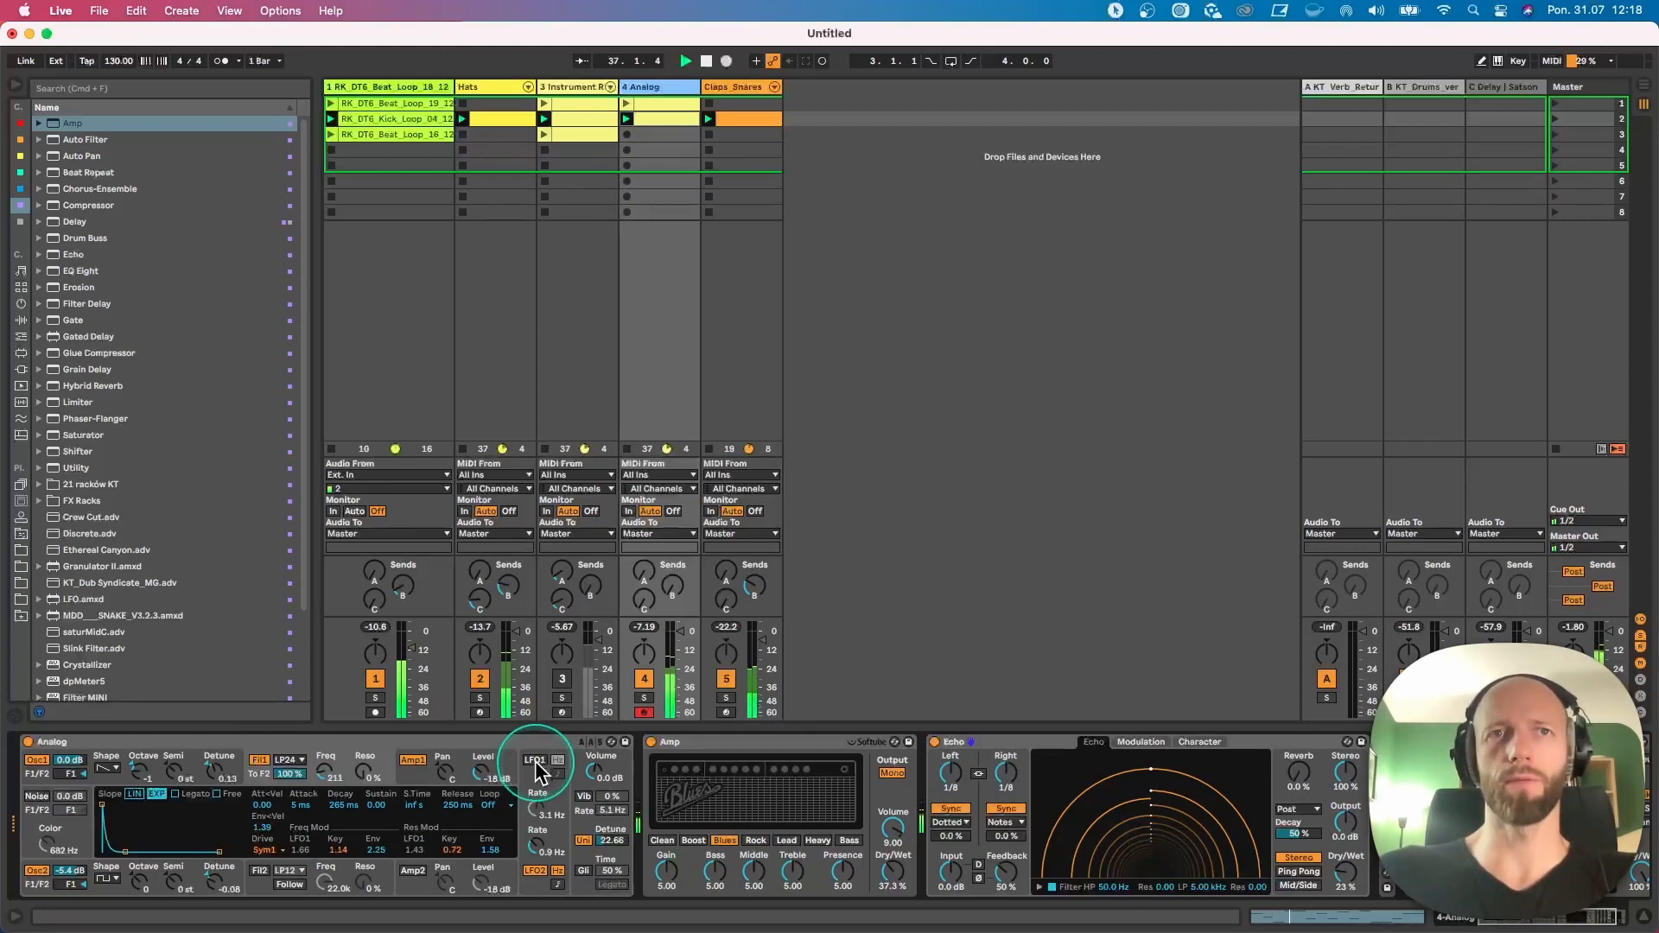
{"action": "left_click", "coordinate": [536, 764]}
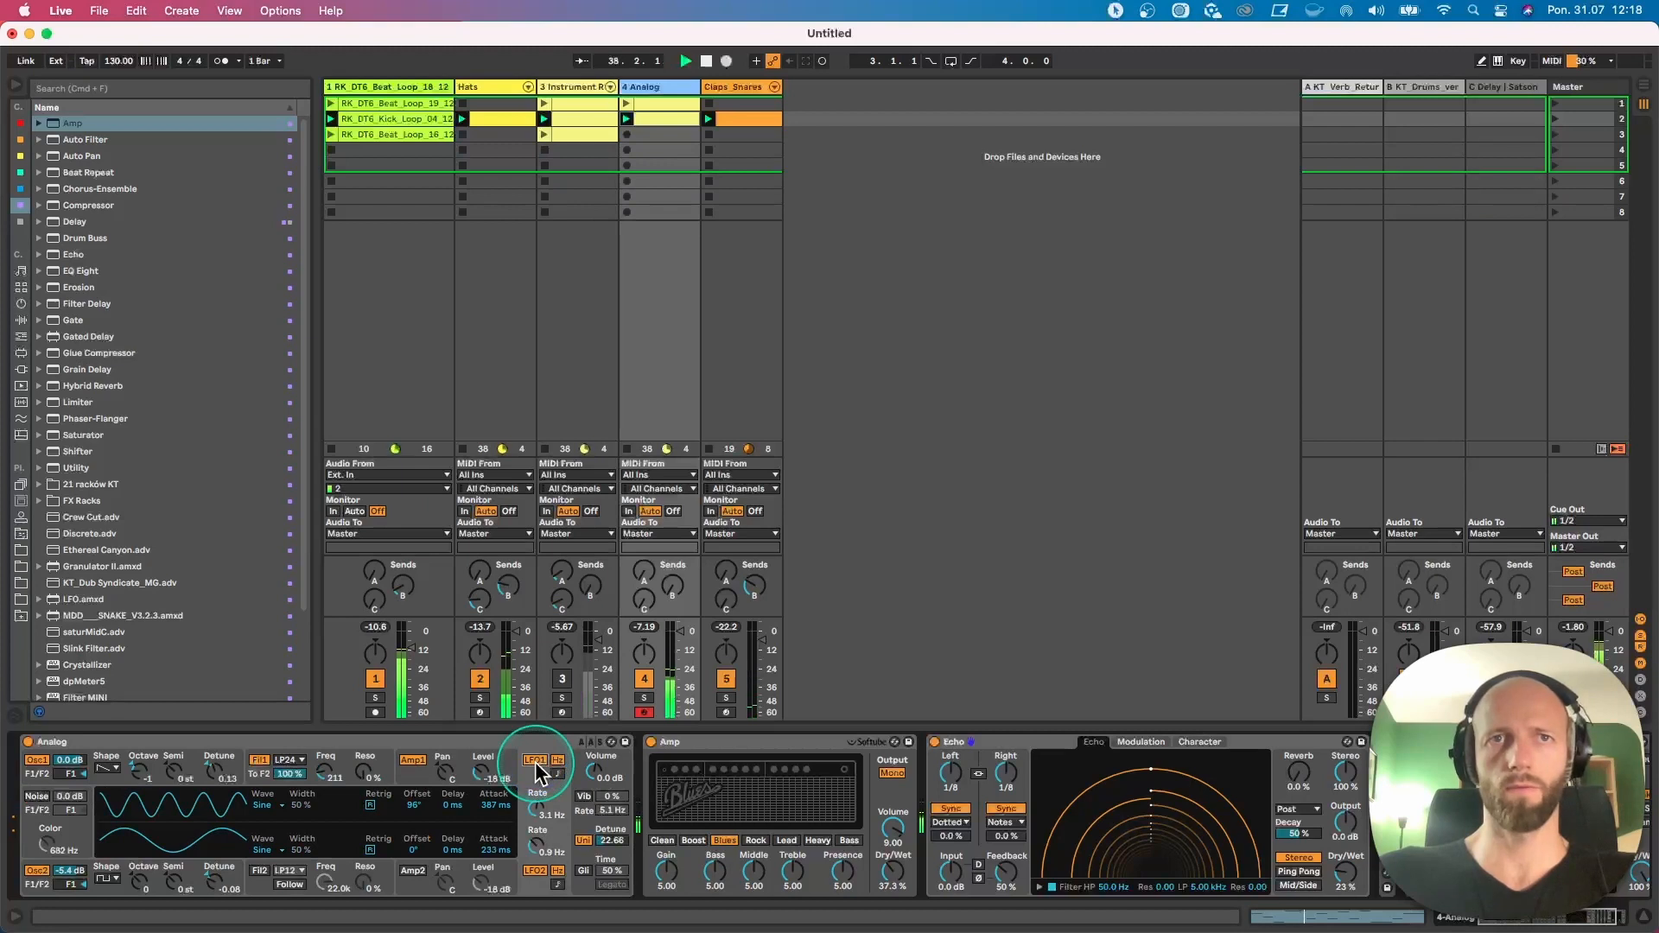
{"action": "left_click", "coordinate": [260, 780]}
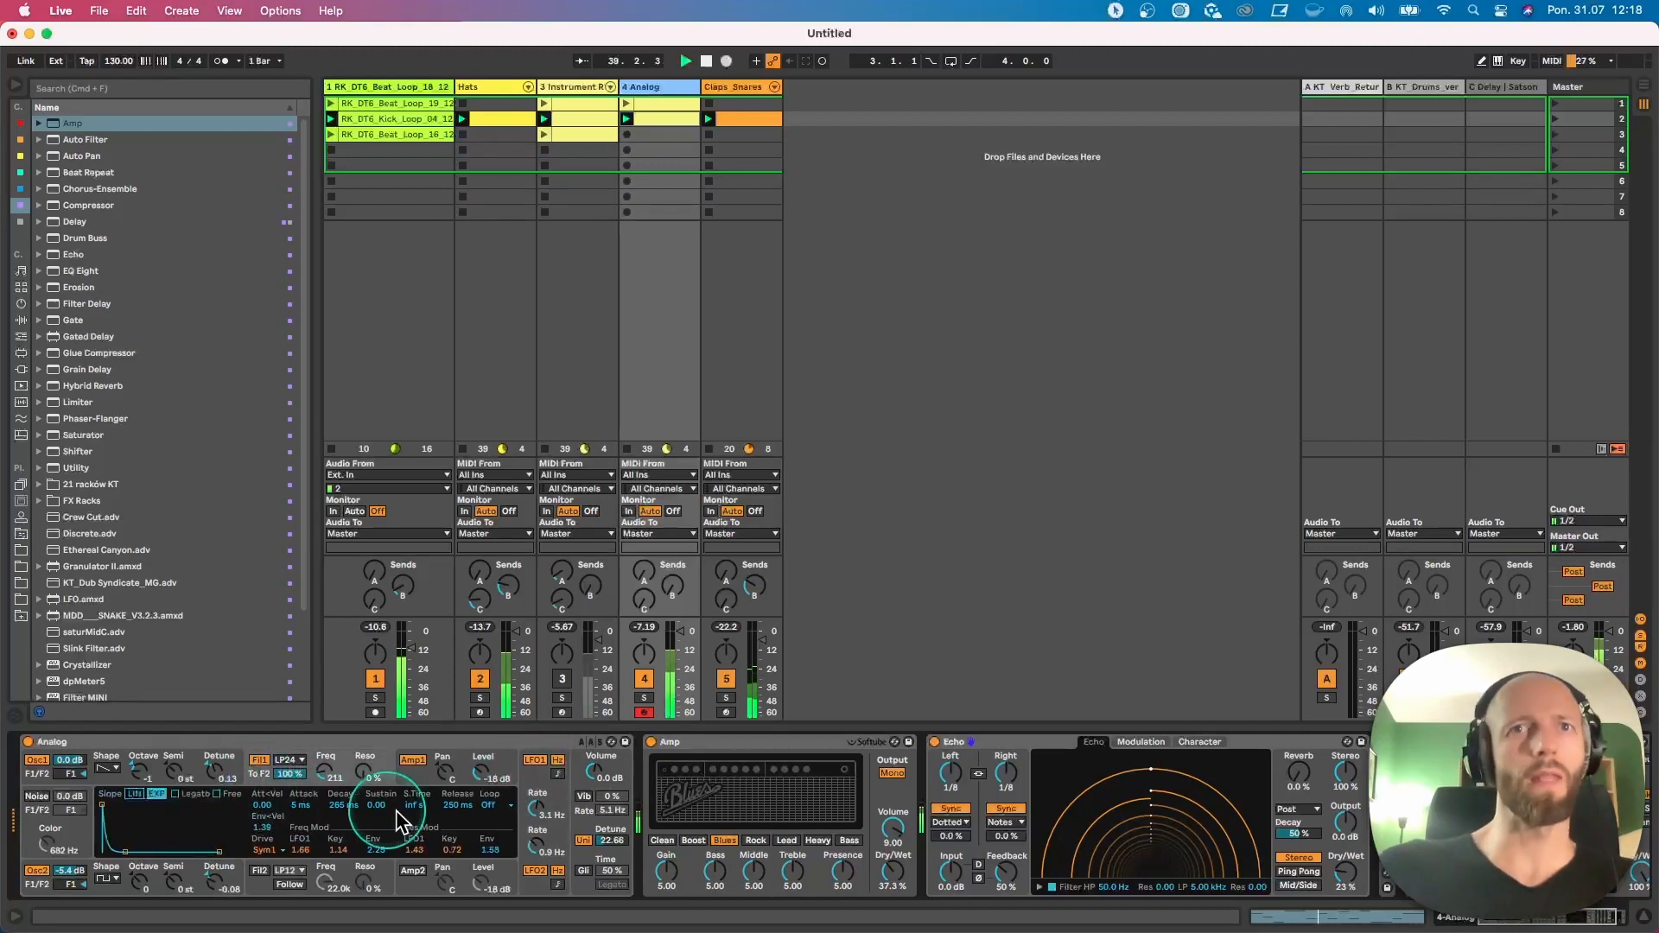
Step: Collapse the Amp, Echo and neighbouring effects in the Analog track's chain, and show EQ Eight and Compressor expanded
{"action": "left_click", "coordinate": [762, 743]}
{"action": "double_click", "coordinate": [762, 743]}
{"action": "double_click", "coordinate": [776, 743]}
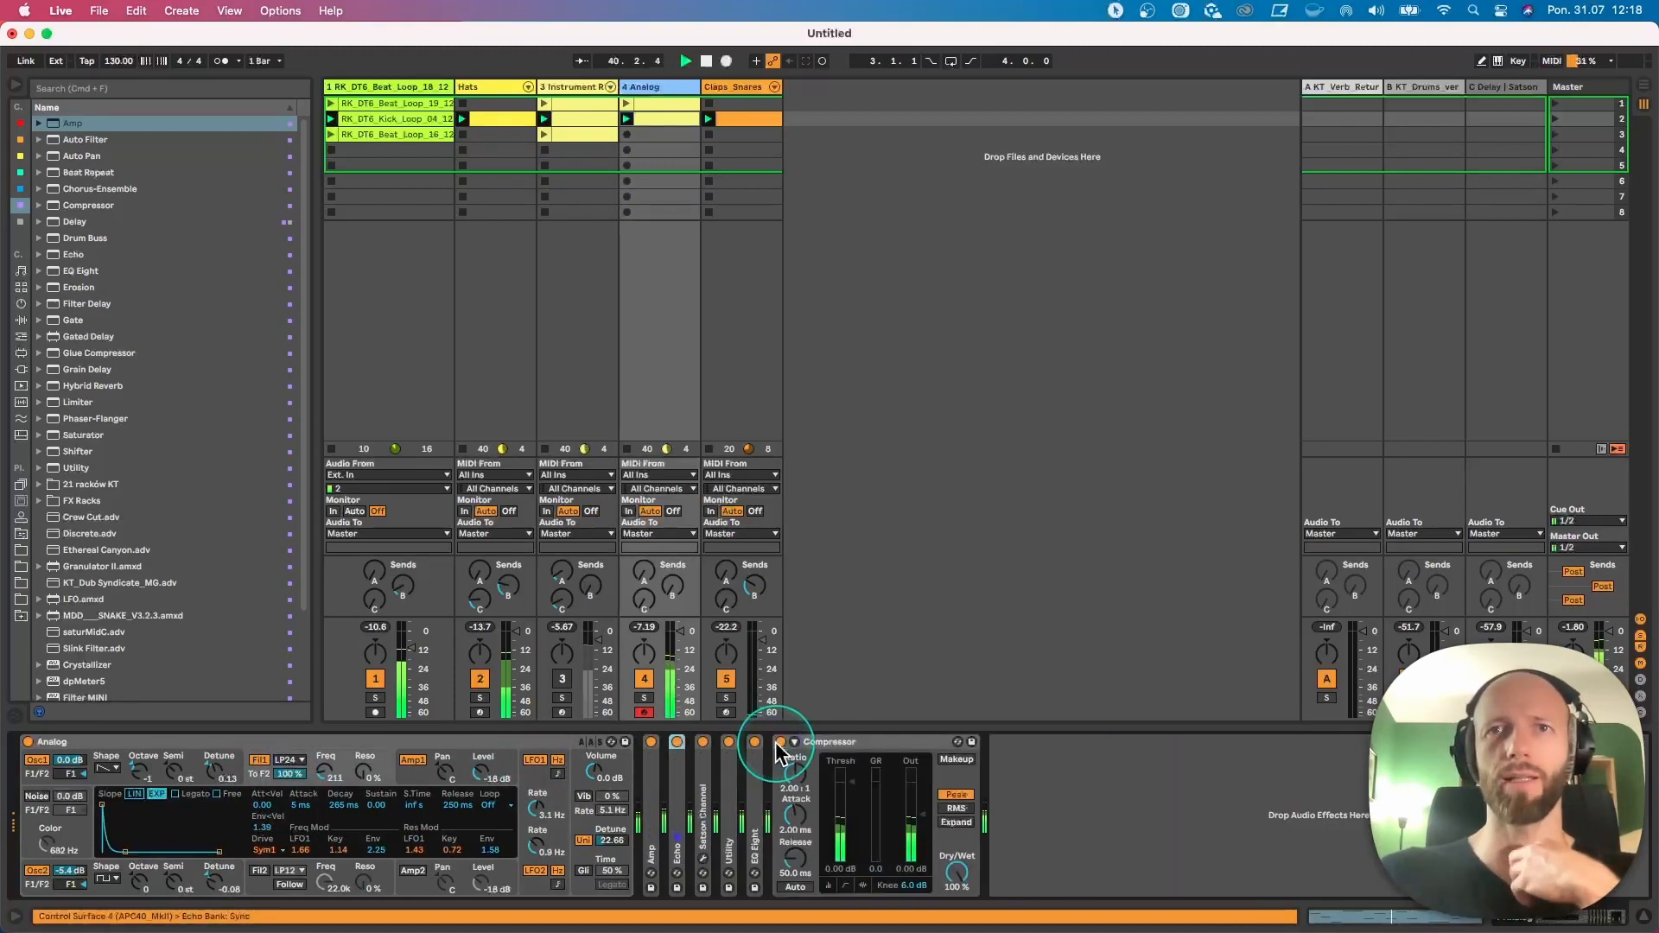
{"action": "double_click", "coordinate": [752, 788]}
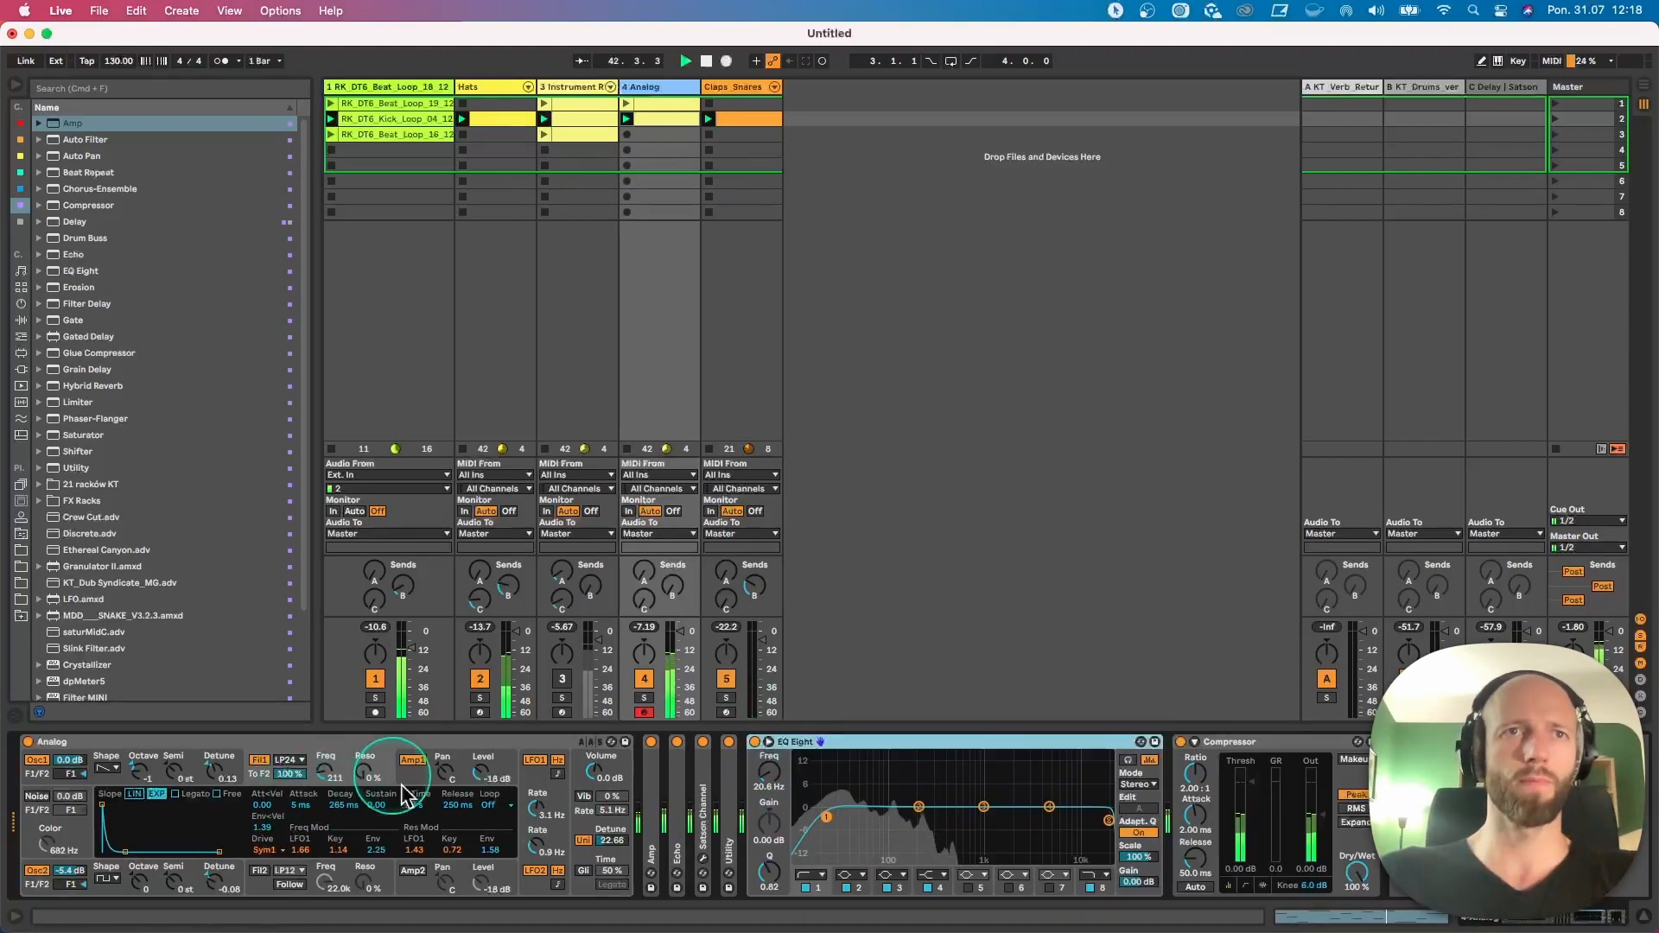
Step: Set filter 1's Freq Mod Env to 3.02 and LFO1's Offset to 110°
{"action": "mouse_move", "coordinate": [377, 851]}
{"action": "left_mouse_down"}
{"action": "mouse_move", "coordinate": [378, 878]}
{"action": "mouse_move", "coordinate": [378, 823]}
{"action": "left_mouse_up"}
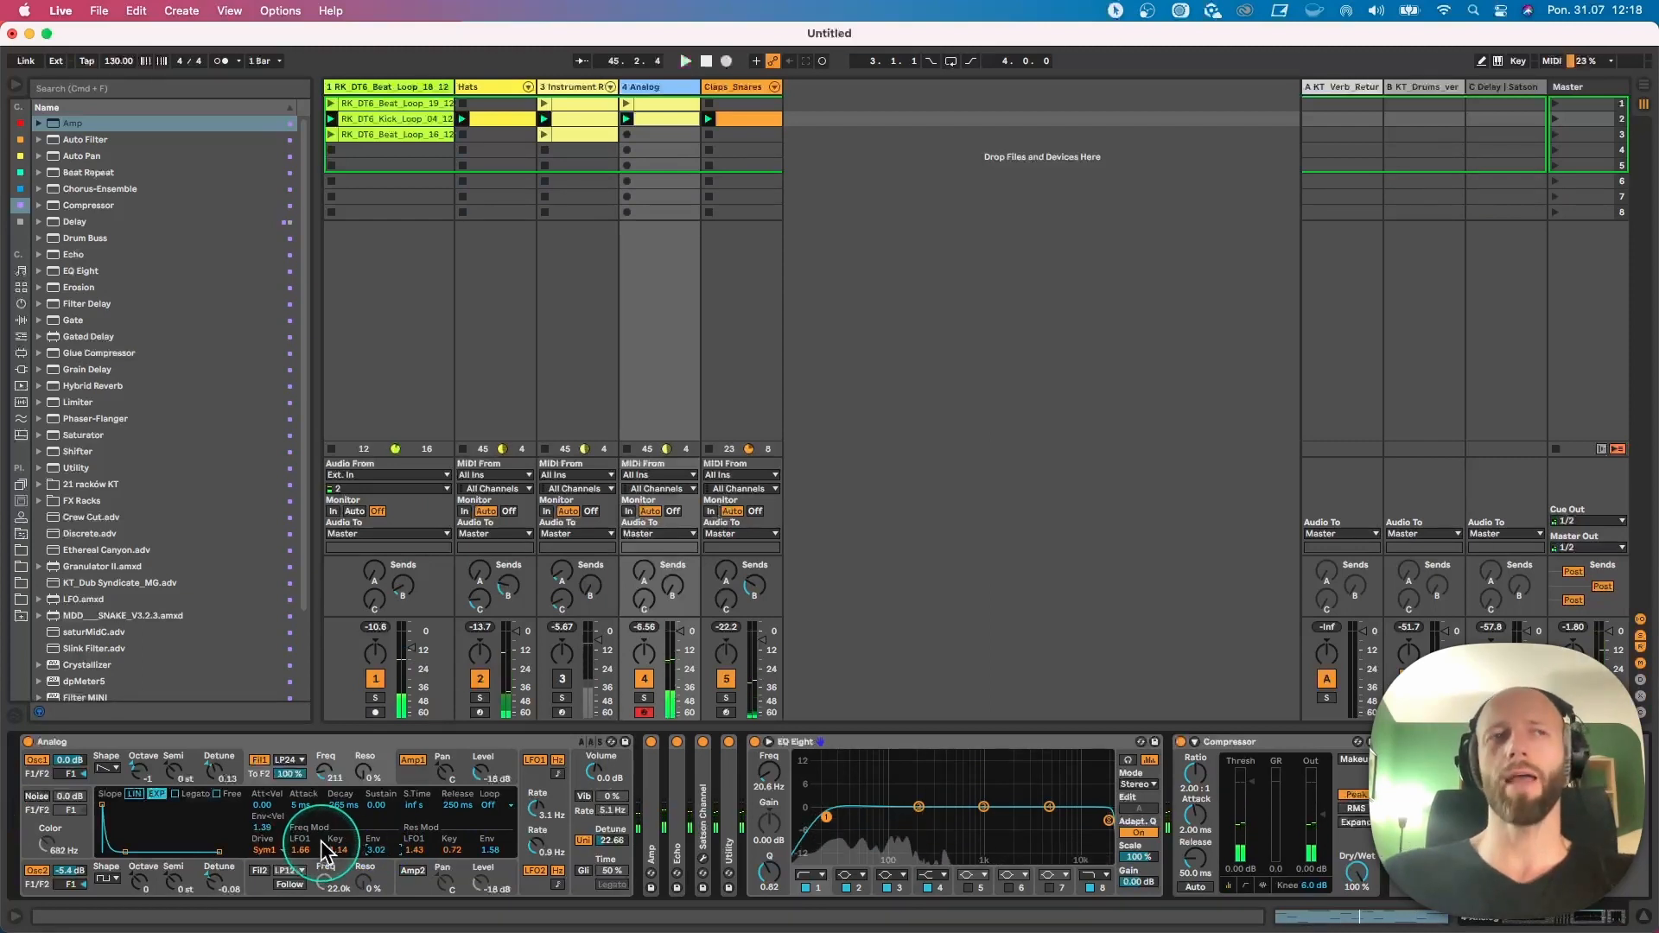
{"action": "left_click", "coordinate": [587, 808]}
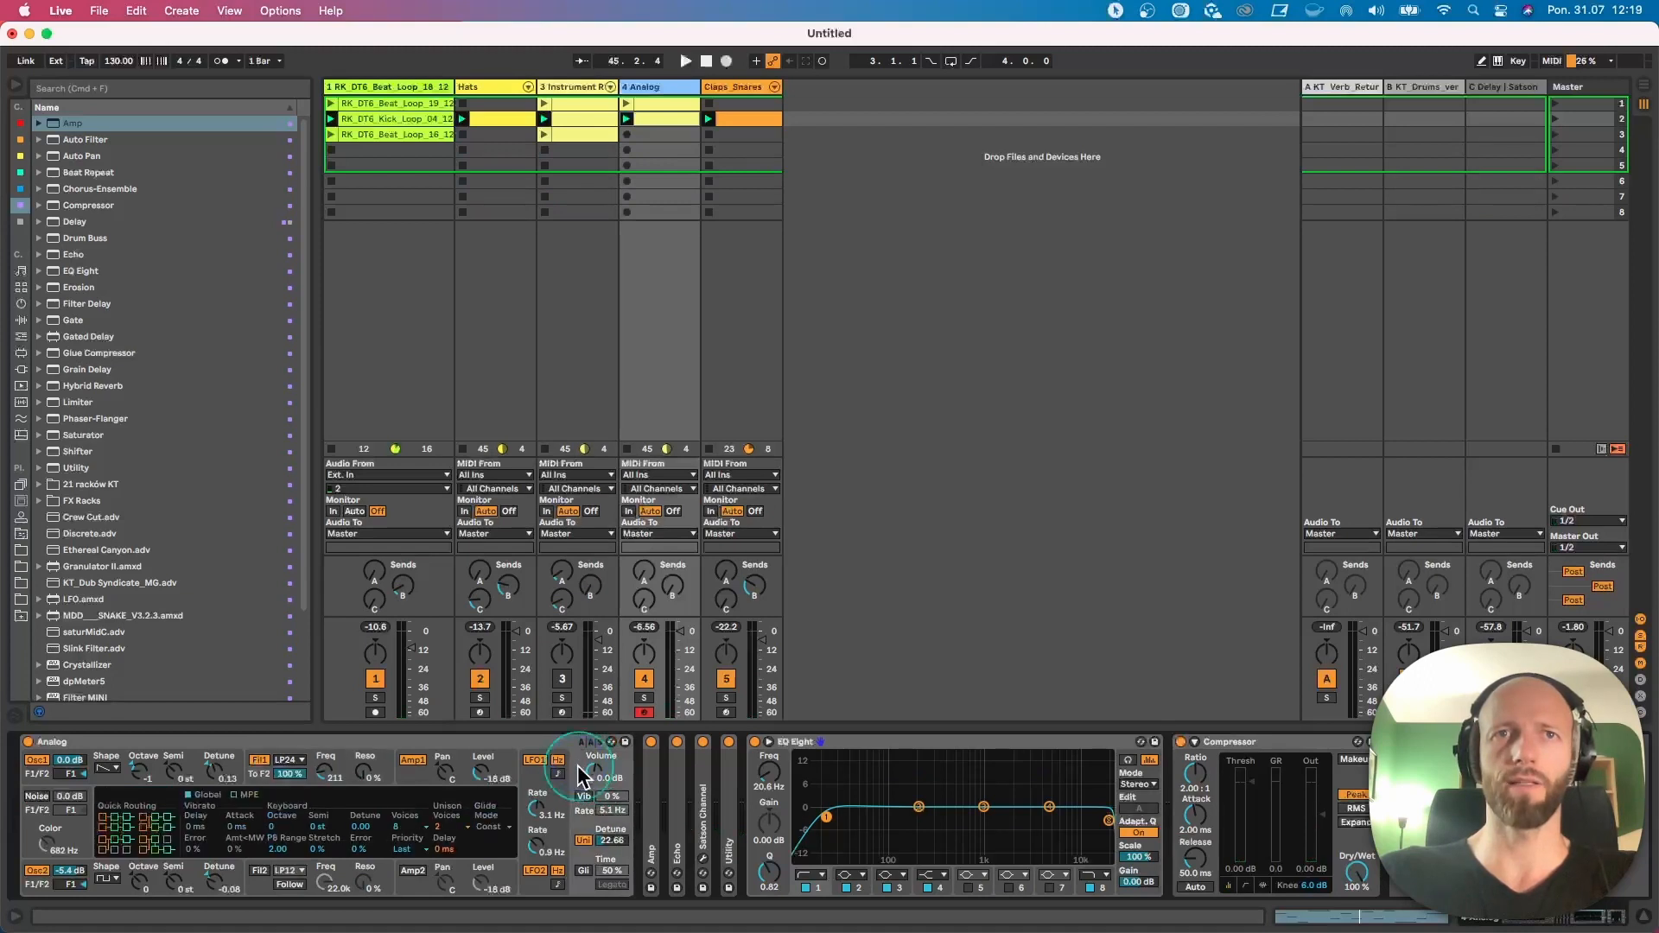
{"action": "left_click", "coordinate": [537, 808]}
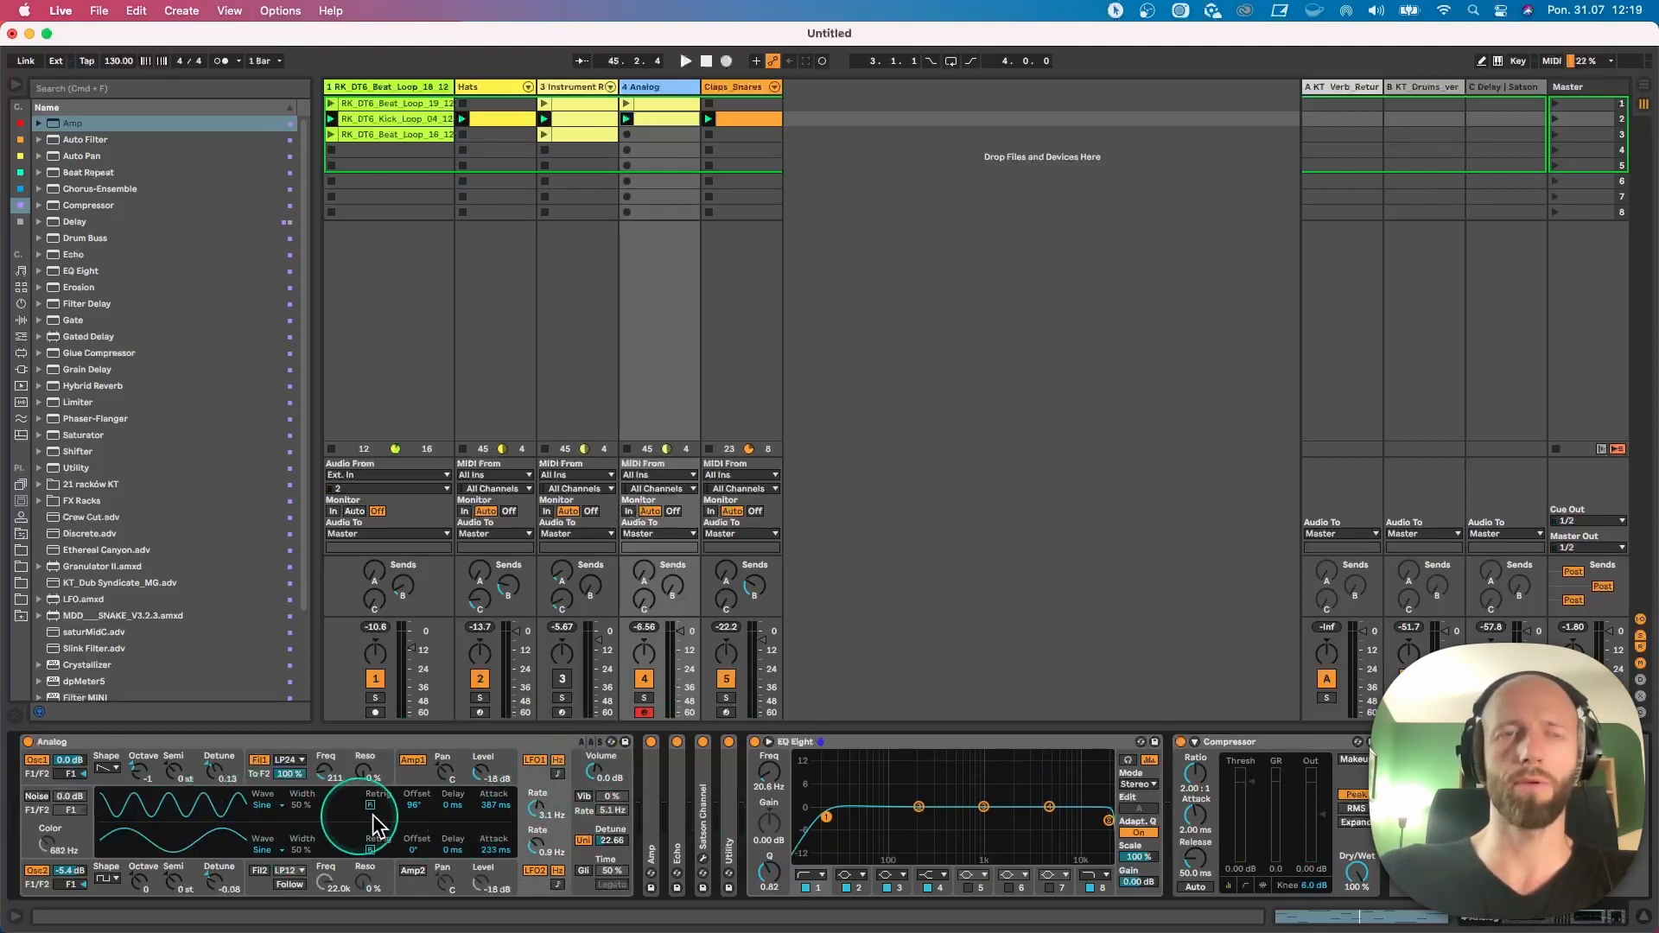
{"action": "mouse_move", "coordinate": [417, 808]}
{"action": "left_mouse_down"}
{"action": "mouse_move", "coordinate": [417, 834]}
{"action": "mouse_move", "coordinate": [417, 787]}
{"action": "left_mouse_up"}
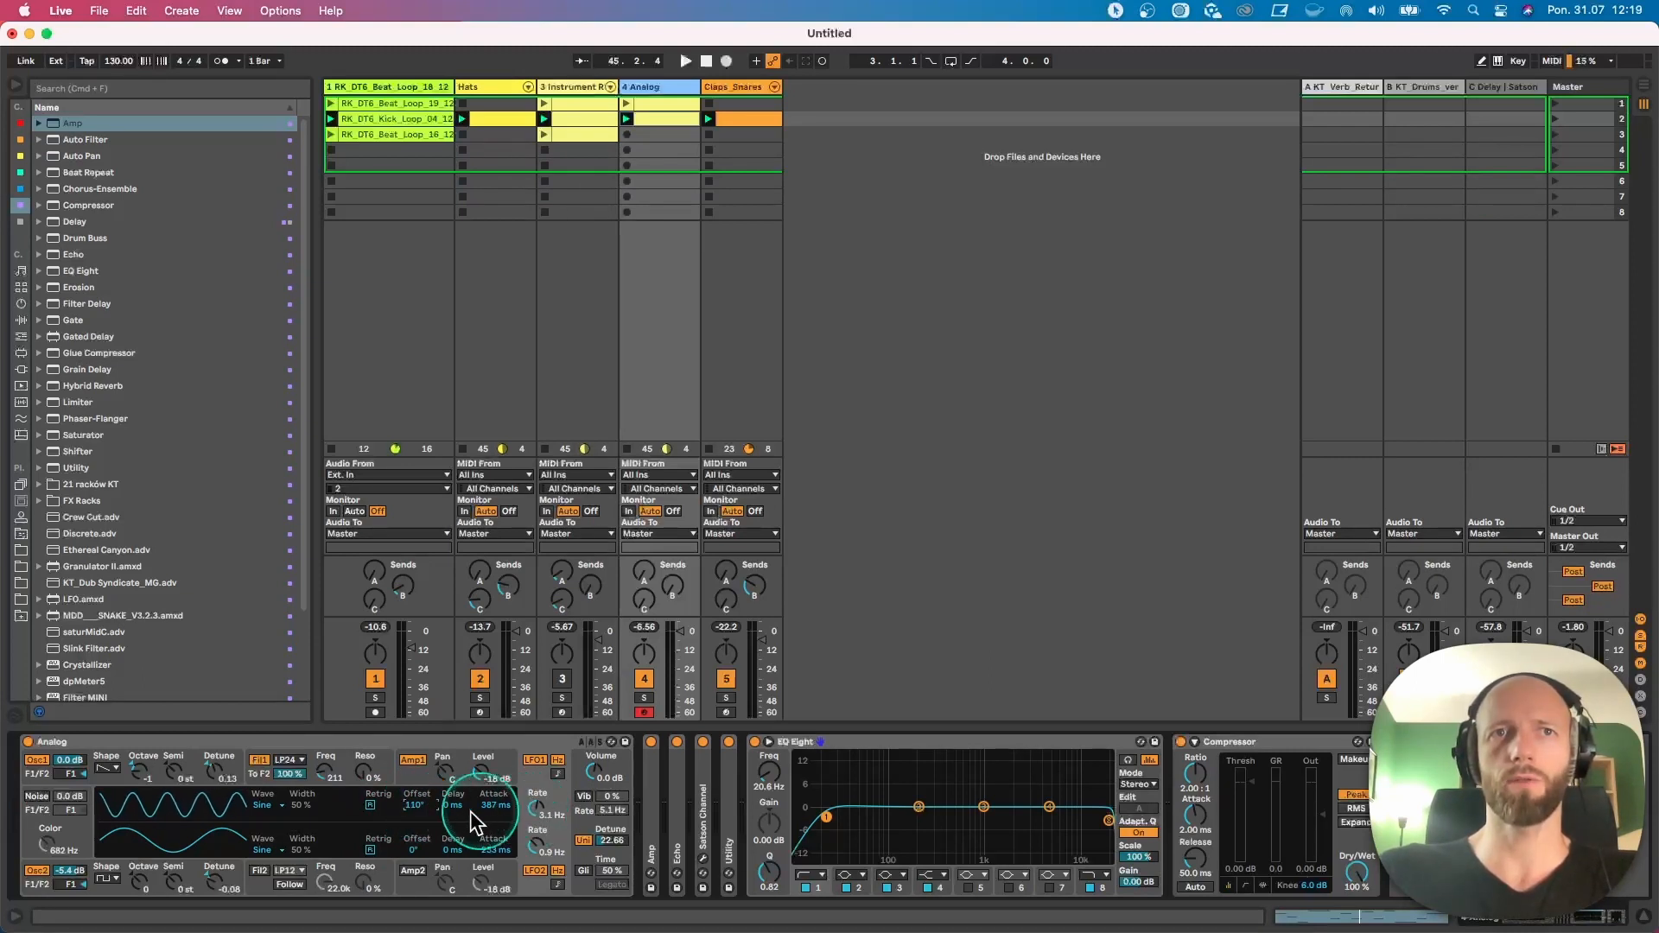
Step: While auditioning, set oscillator 1's Pitch Mod LFO1 to -0.36 and filter 1's Freq Mod Env to 5.12
{"action": "left_click", "coordinate": [28, 770]}
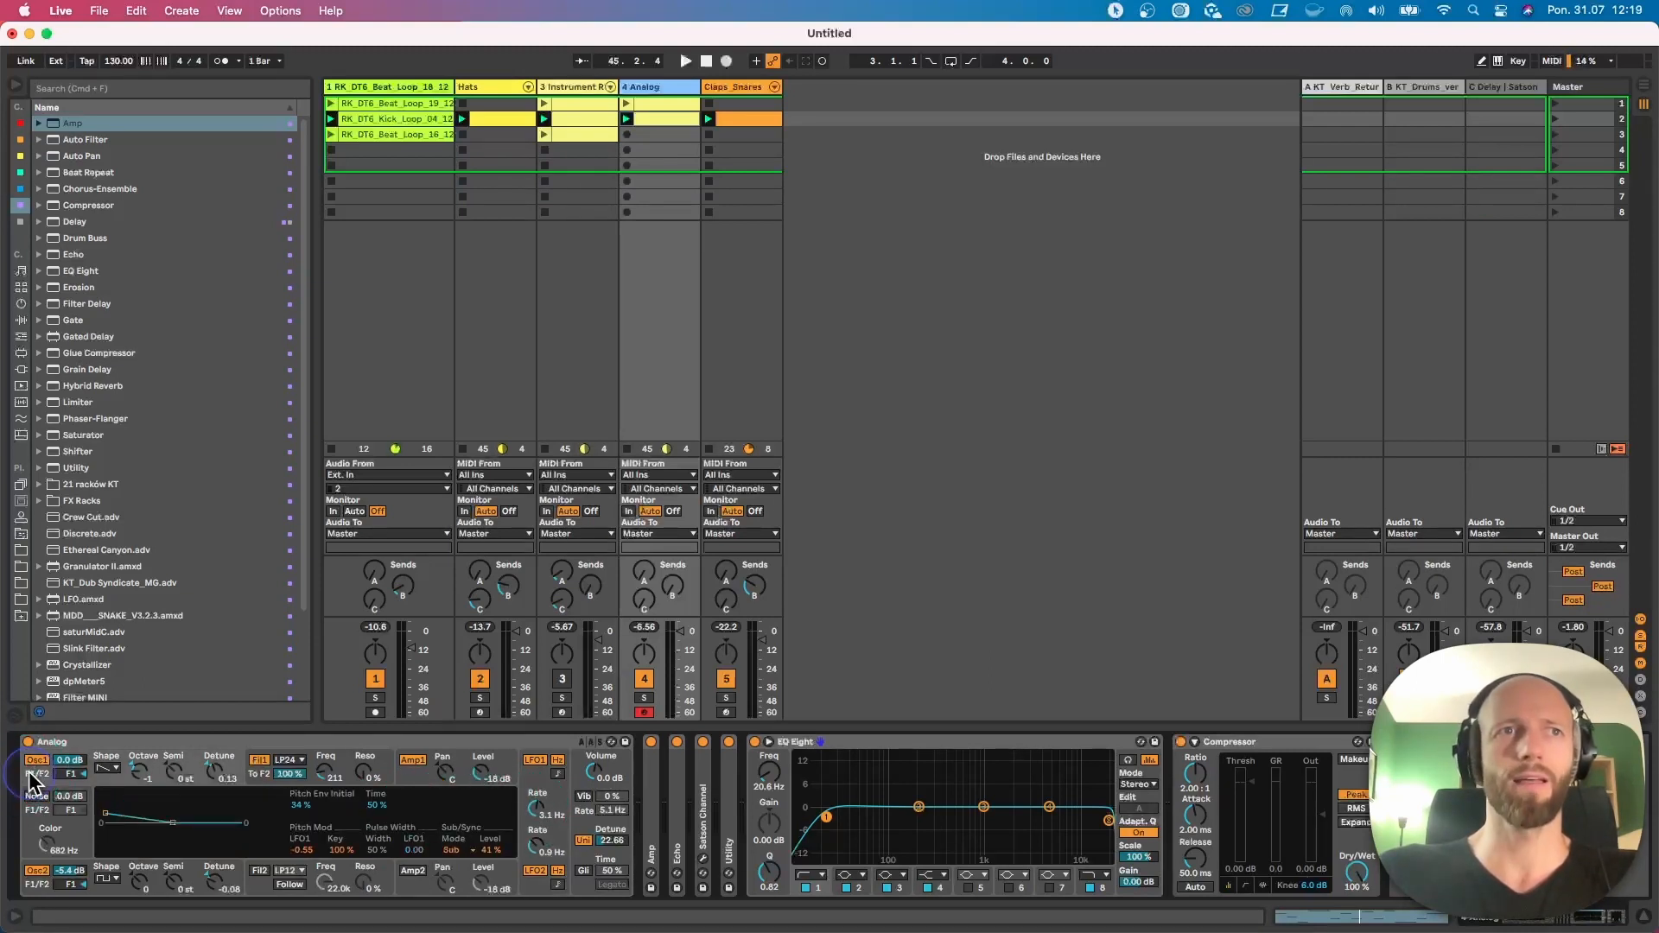
{"action": "mouse_move", "coordinate": [303, 850]}
{"action": "left_mouse_down"}
{"action": "mouse_move", "coordinate": [304, 829]}
{"action": "mouse_move", "coordinate": [304, 861]}
{"action": "left_mouse_up"}
{"action": "key", "text": "space"}
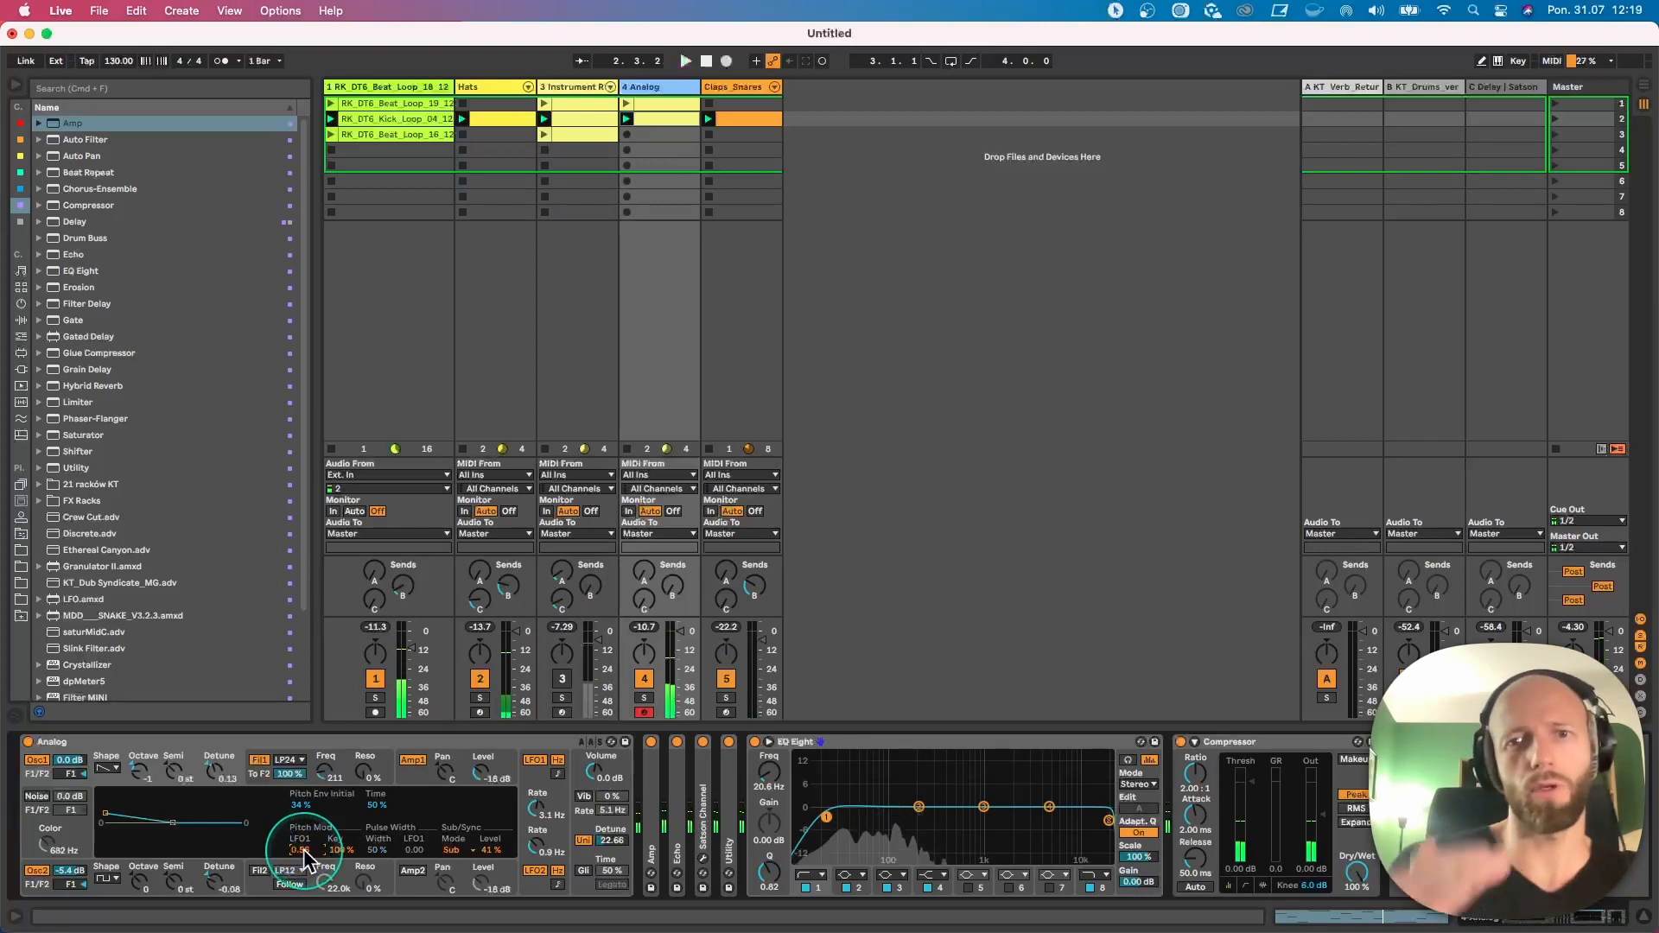
{"action": "left_click_drag", "start_coordinate": [303, 859], "coordinate": [302, 882]}
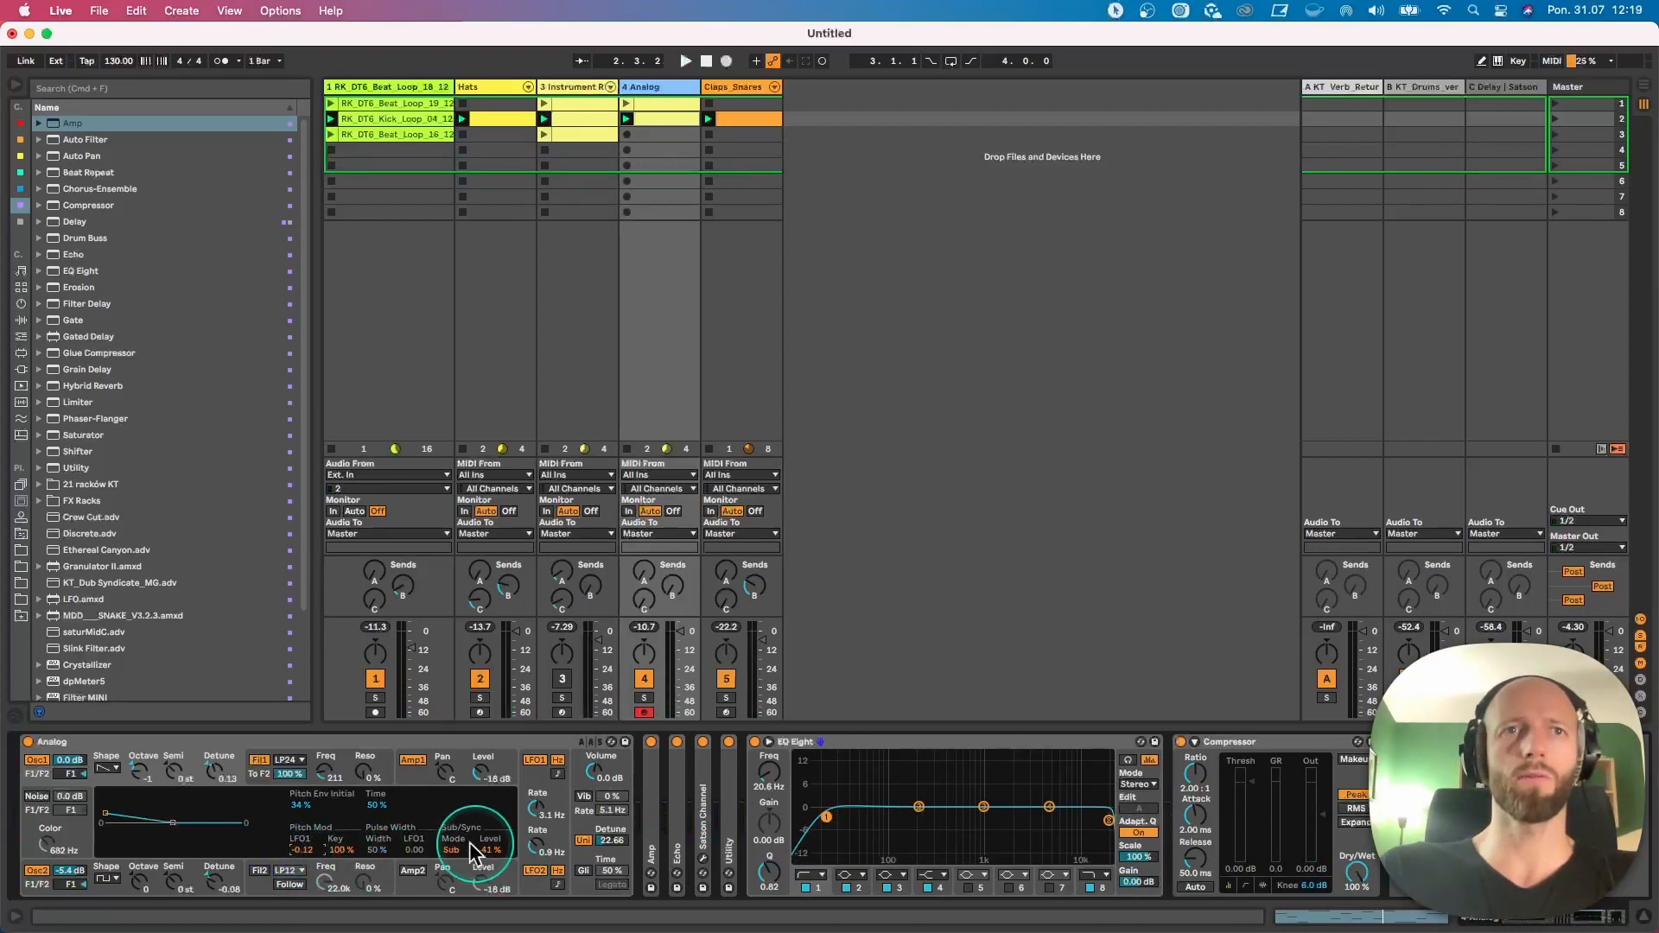
{"action": "left_click_drag", "start_coordinate": [298, 850], "coordinate": [301, 858]}
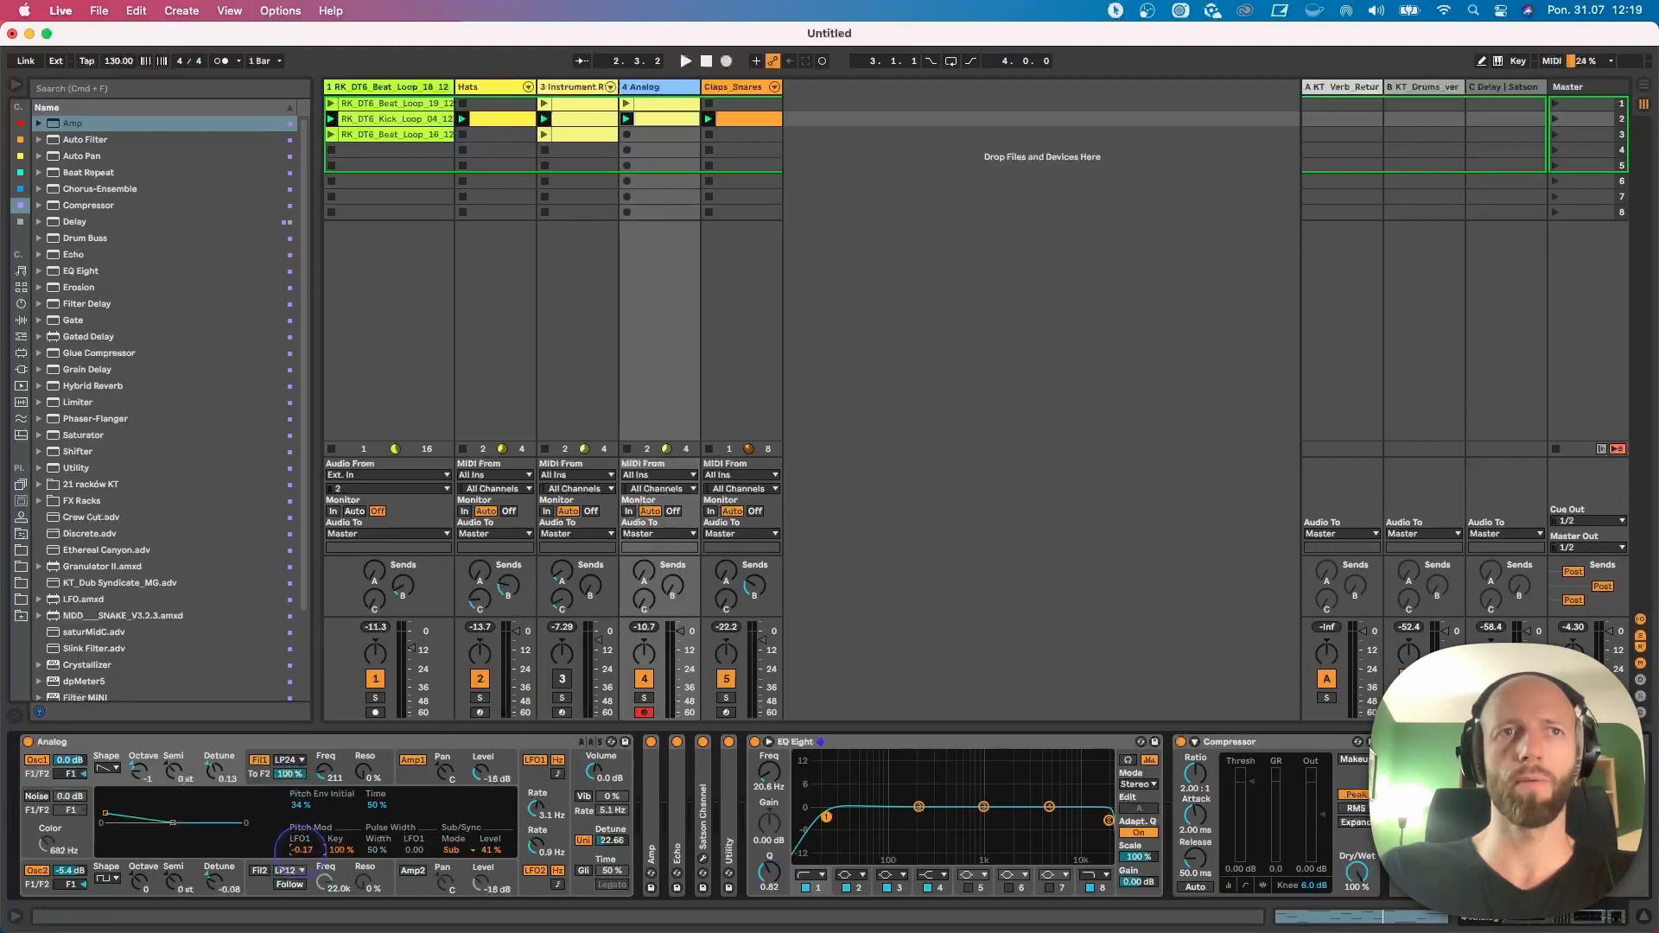
{"action": "key", "text": "space"}
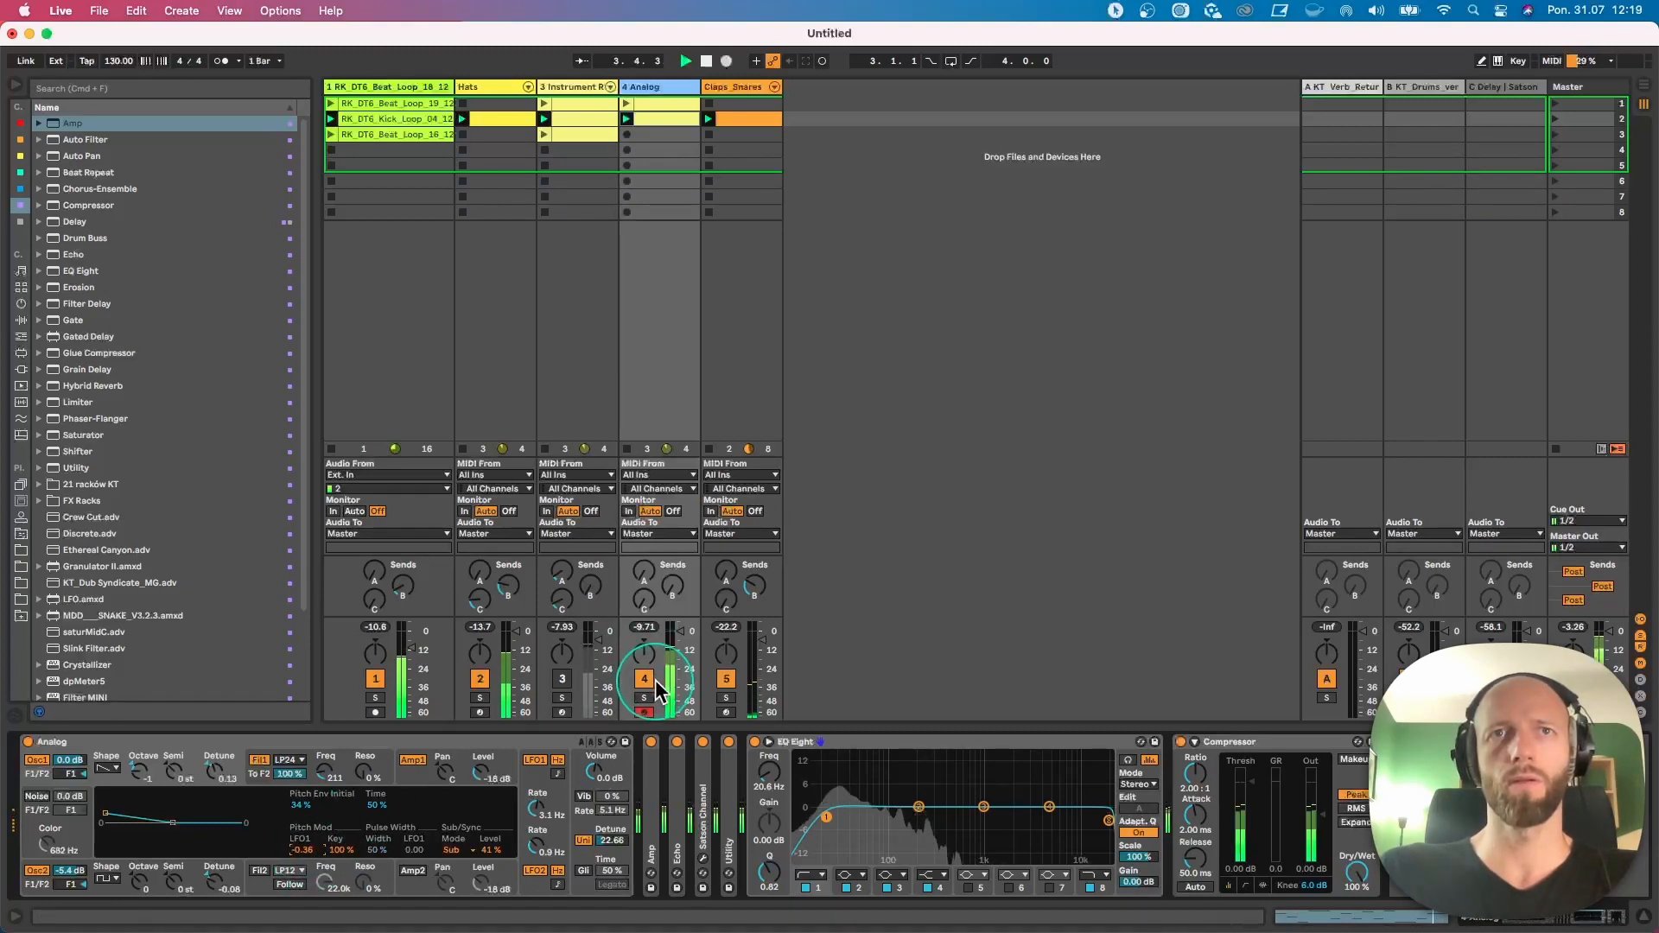
{"action": "left_click", "coordinate": [326, 769]}
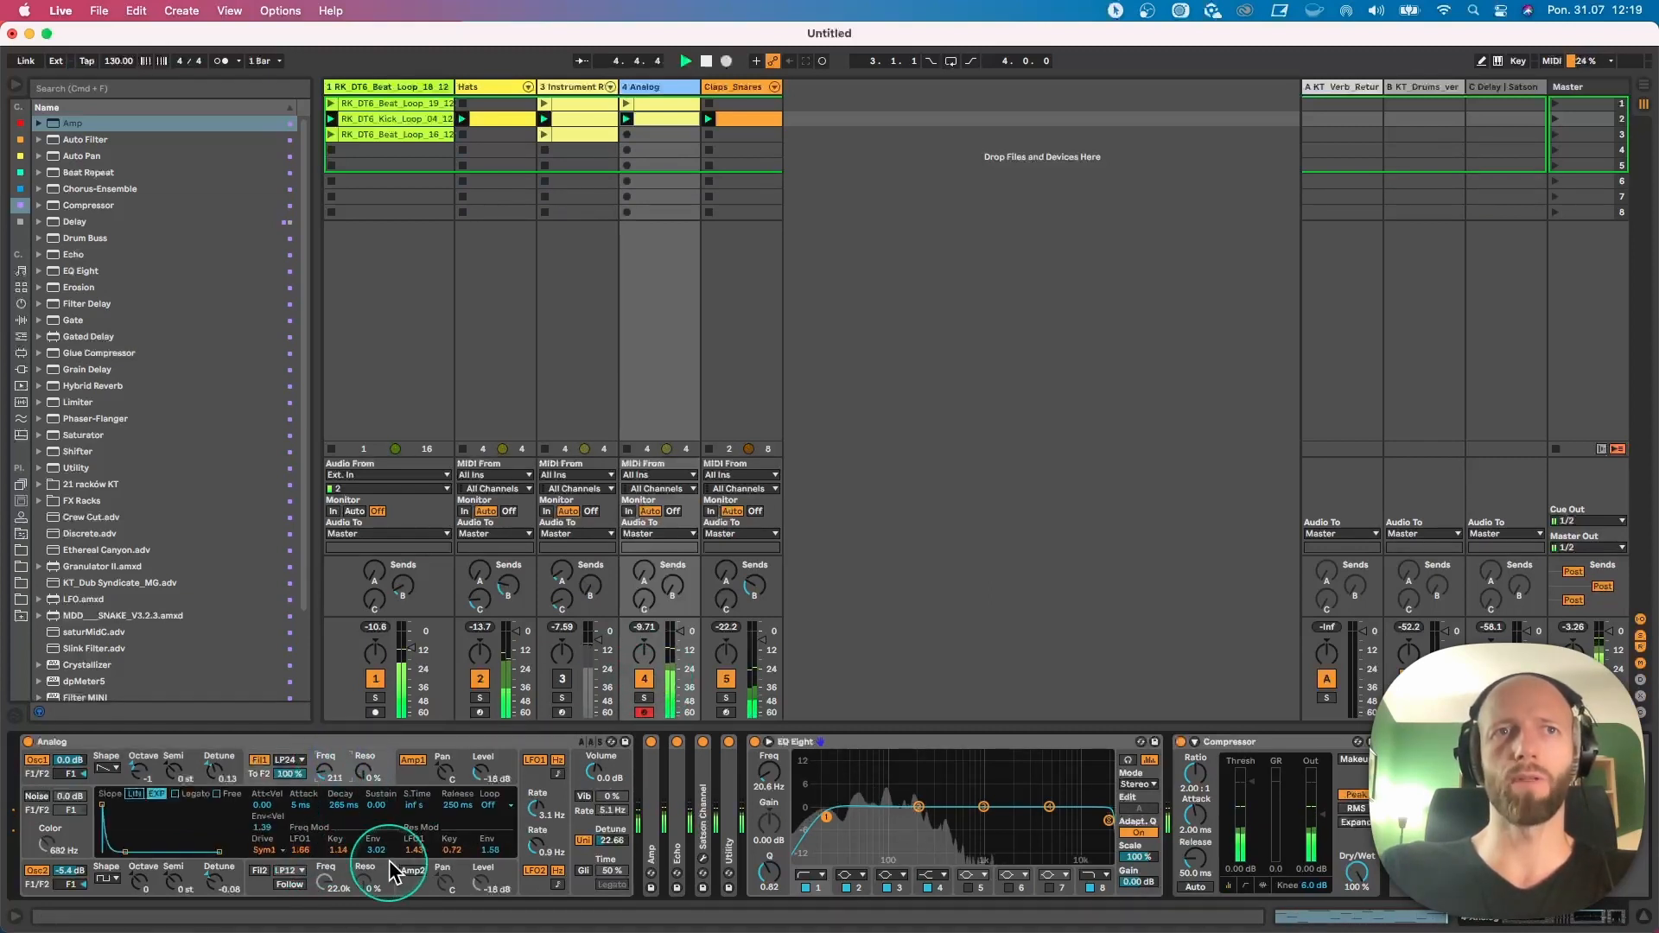
{"action": "left_click_drag", "start_coordinate": [387, 850], "coordinate": [387, 866]}
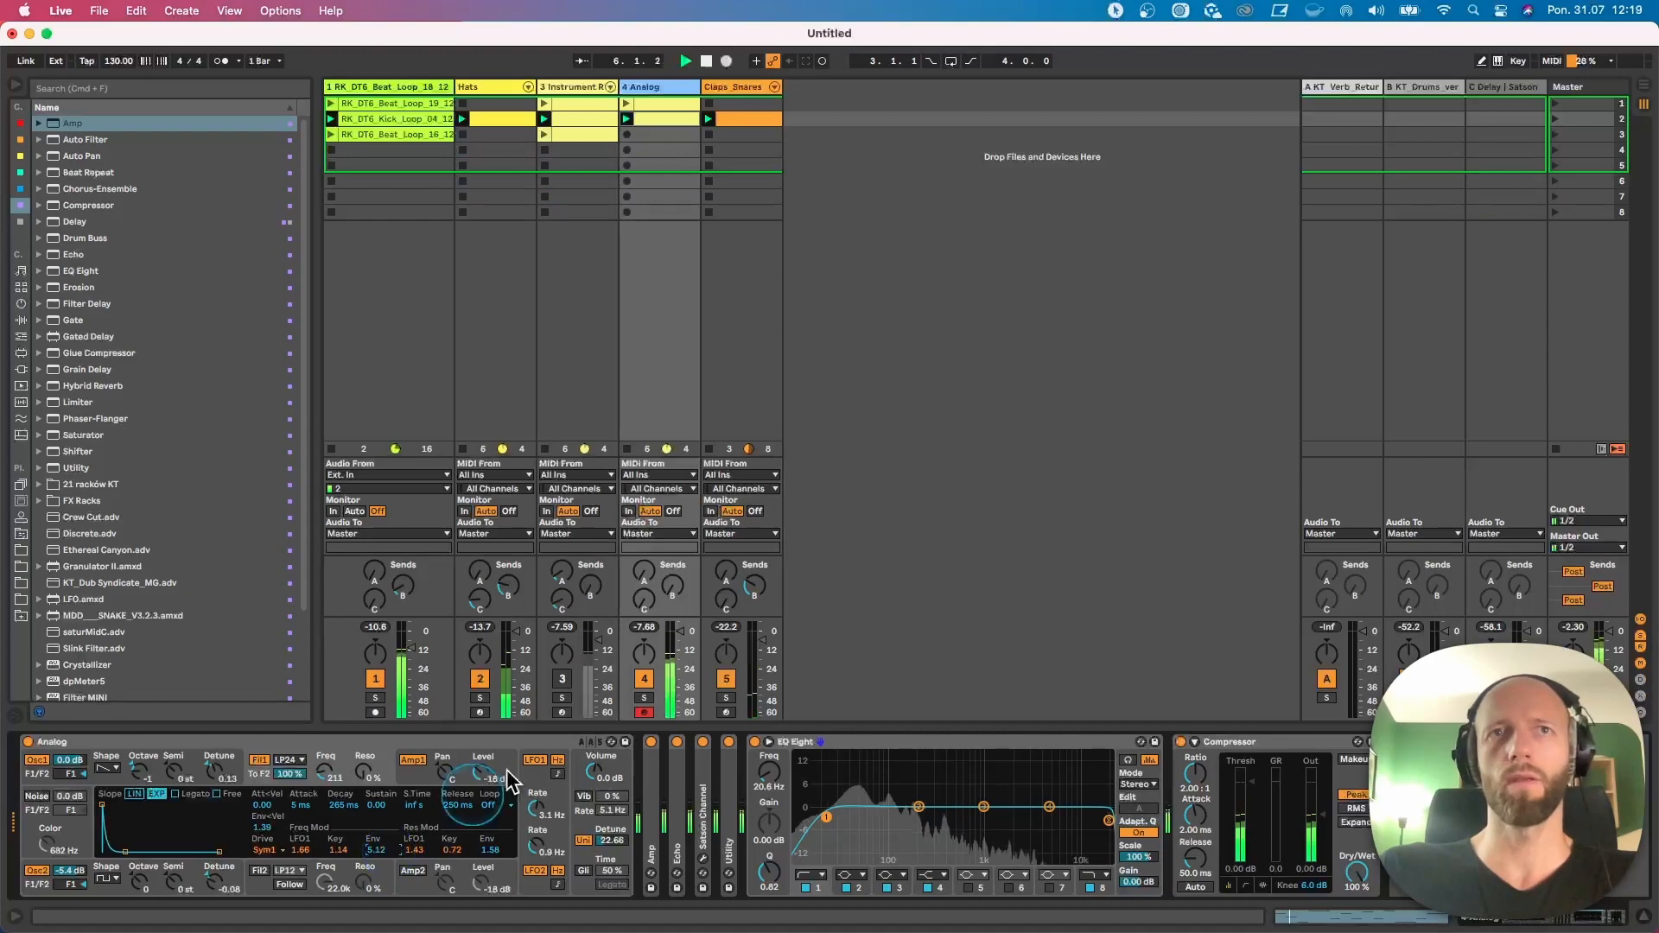
Step: Switch to the Instrument Rack on track 3, activate the track and play it with the FAST macro variation
{"action": "left_click", "coordinate": [577, 88]}
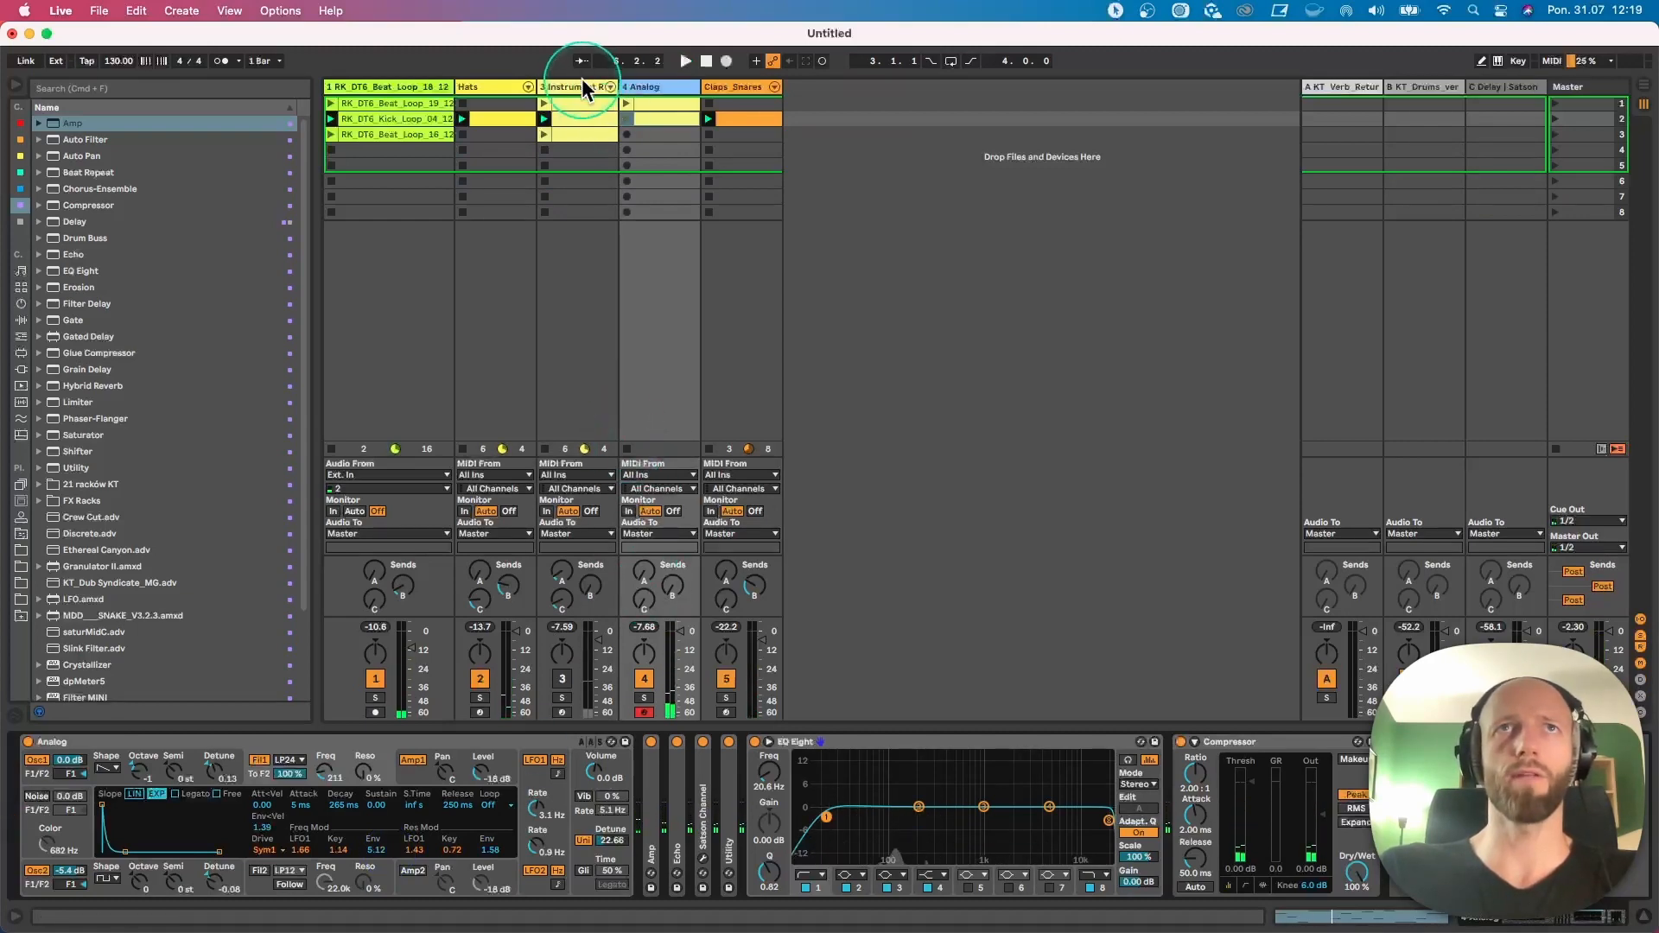
{"action": "left_click", "coordinate": [188, 745]}
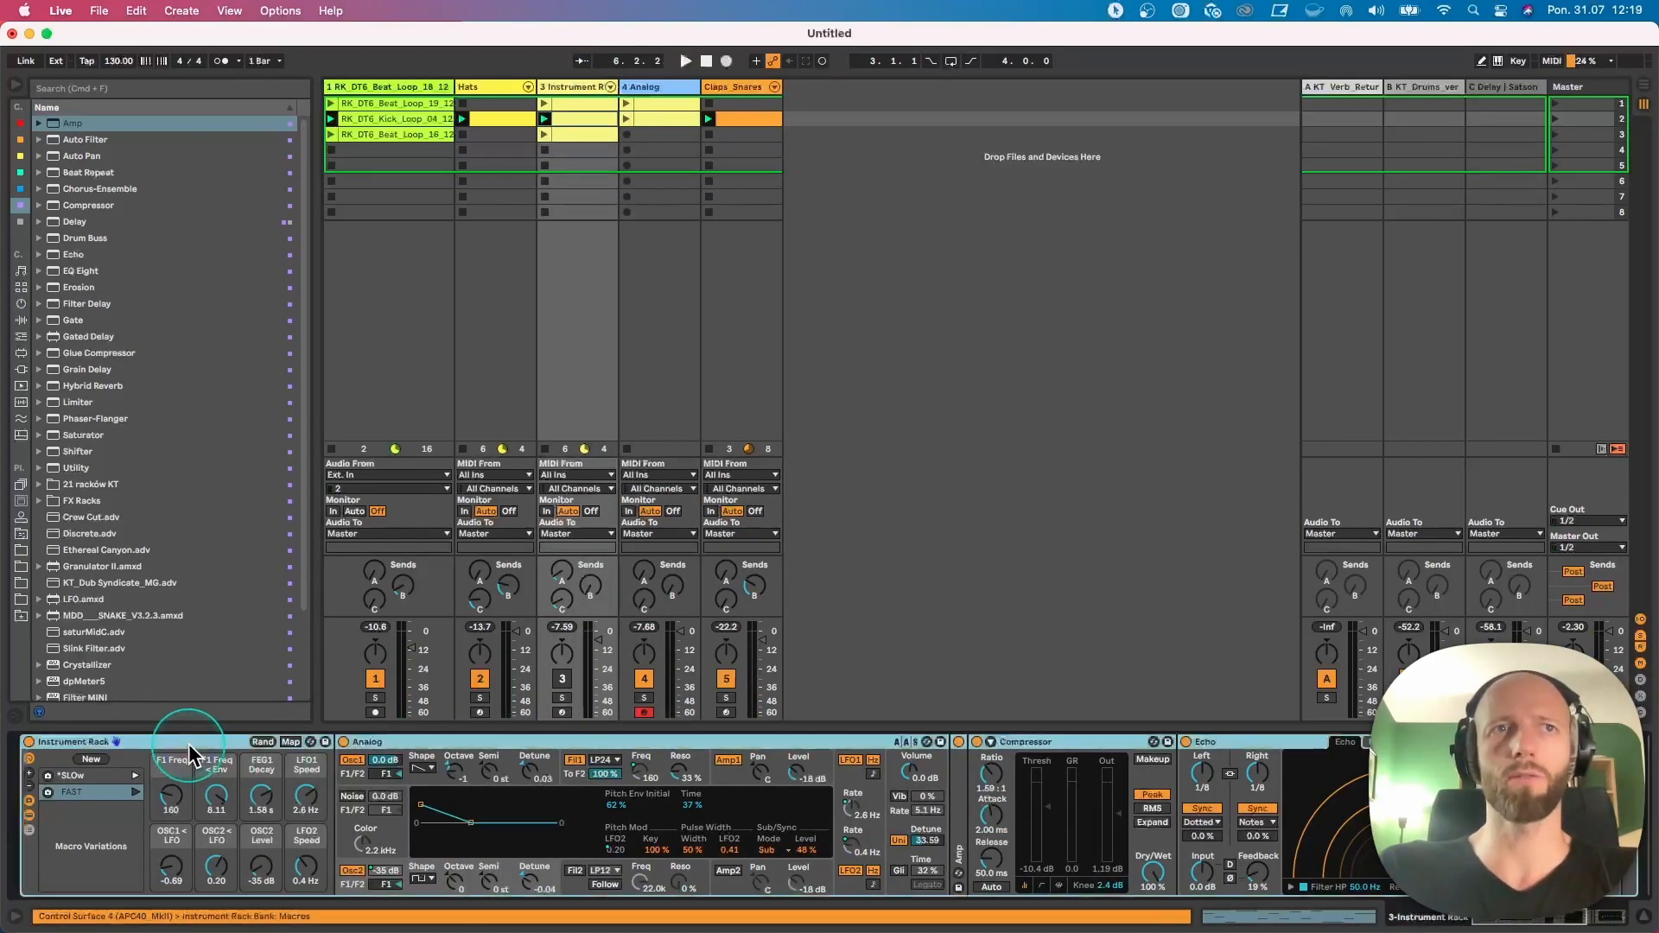
{"action": "scroll", "coordinate": [368, 790], "scroll_direction": "right", "scroll_amount": 1}
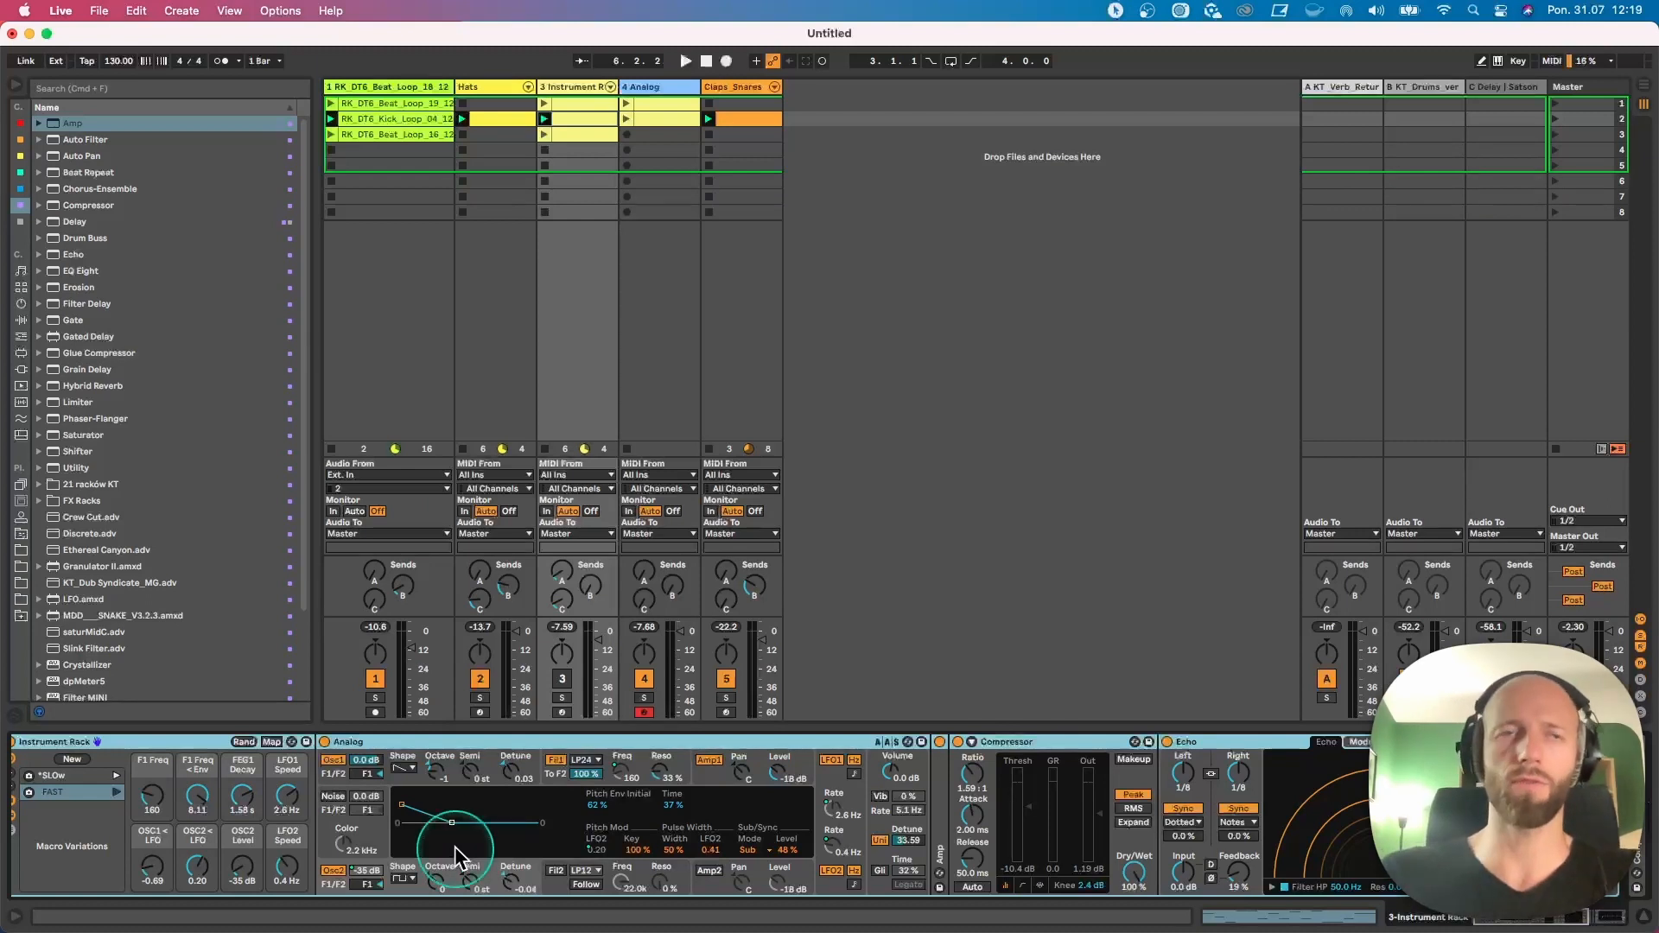
{"action": "key", "text": "space"}
{"action": "left_click", "coordinate": [562, 680]}
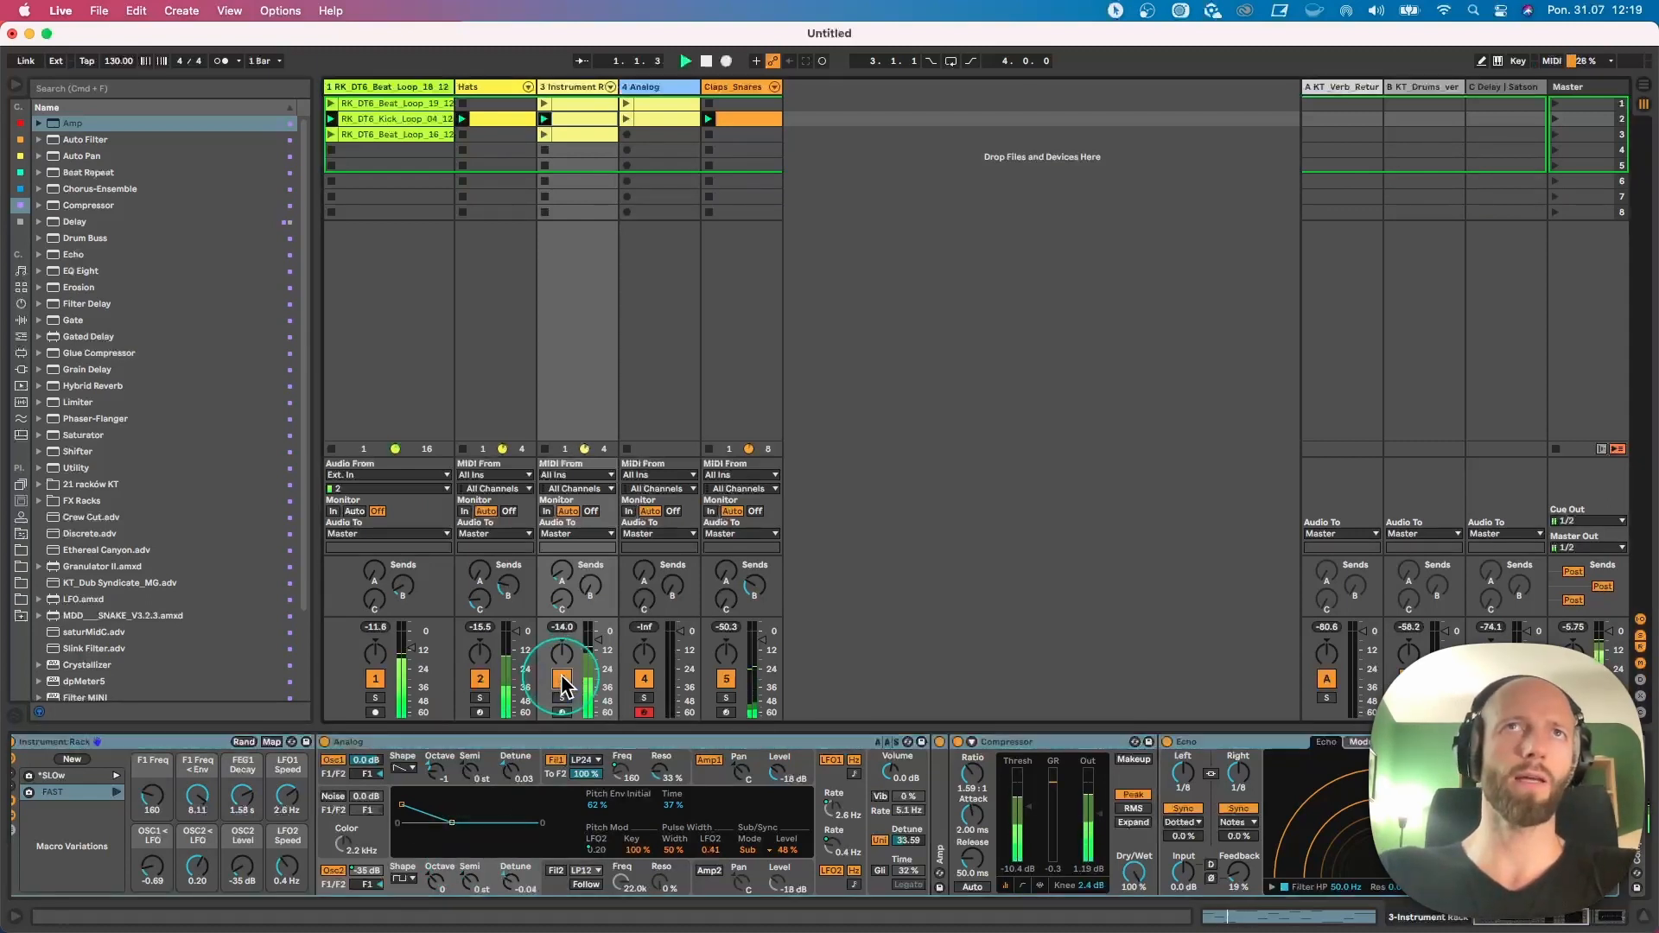
{"action": "left_click", "coordinate": [116, 792]}
{"action": "key", "text": "space"}
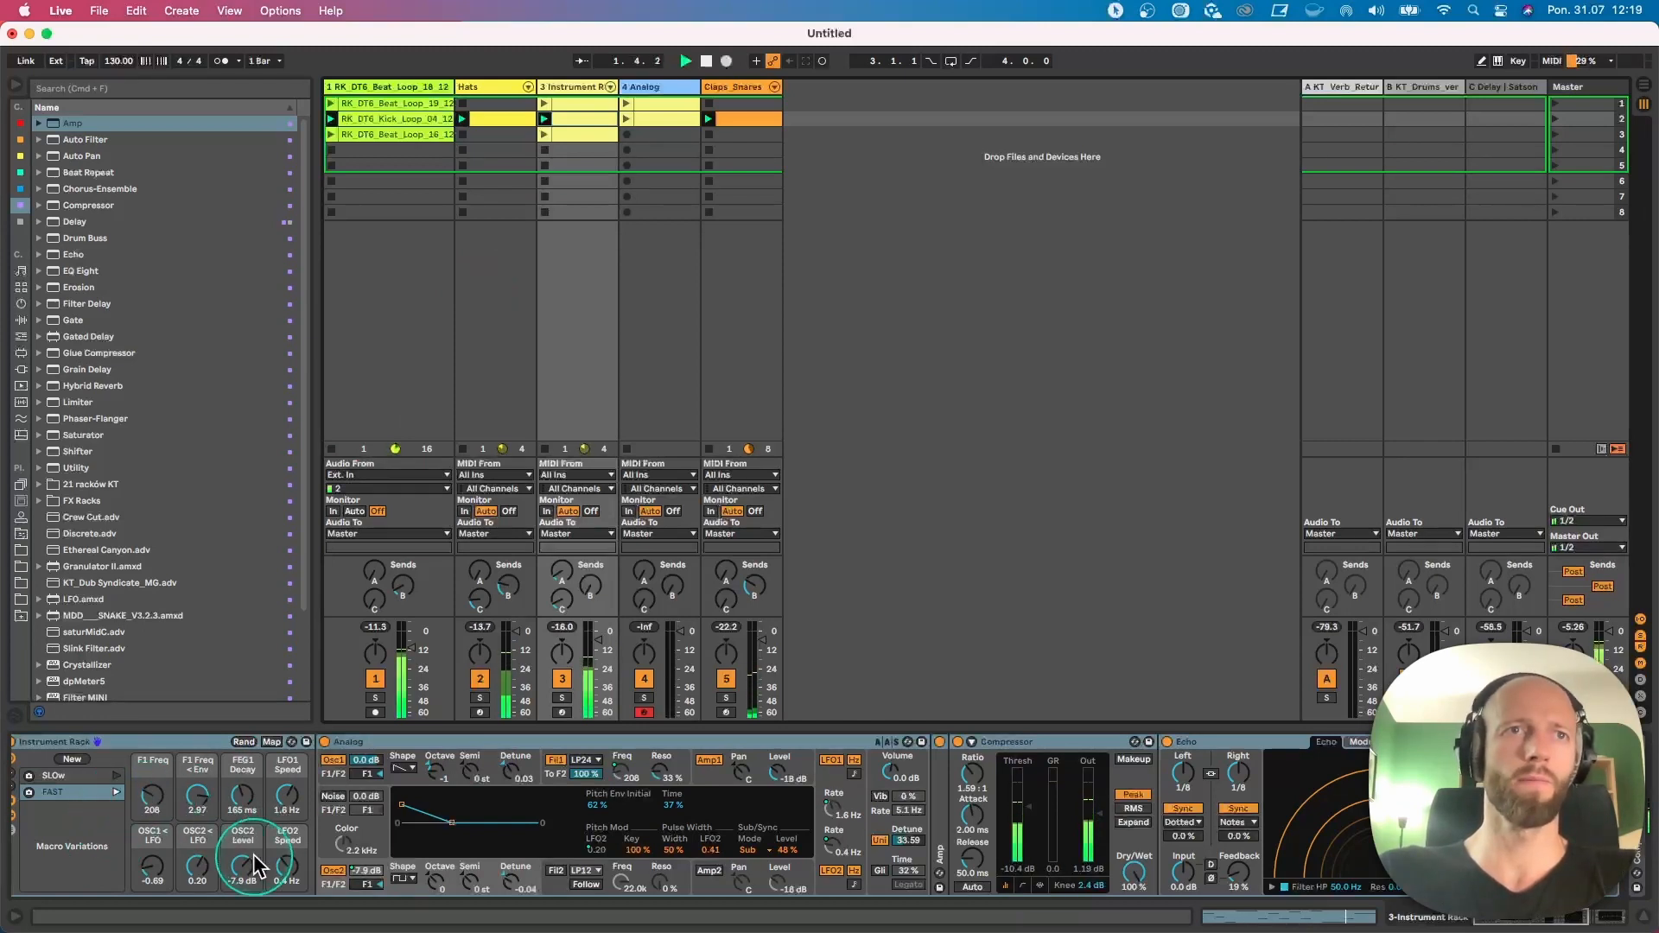